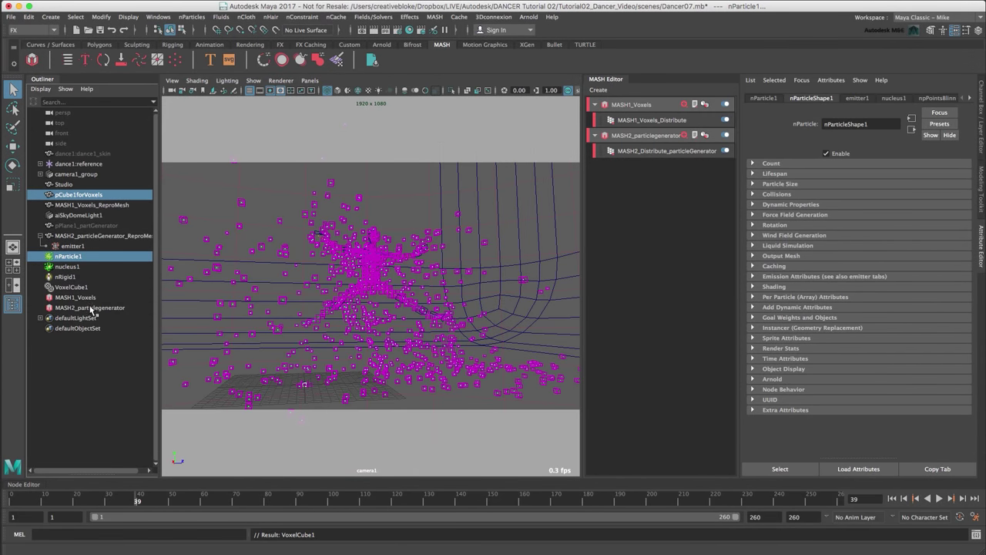
Instance VoxelCube1 onto nParticle1 and show the Arnold render preview with Camera (AA) samples at 4
left_click(77, 286)
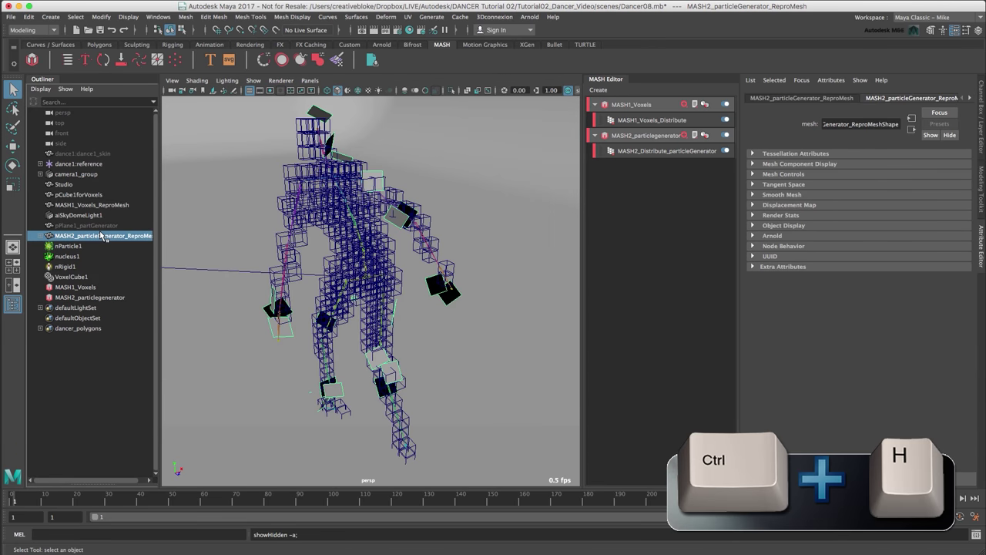
key("shift+h")
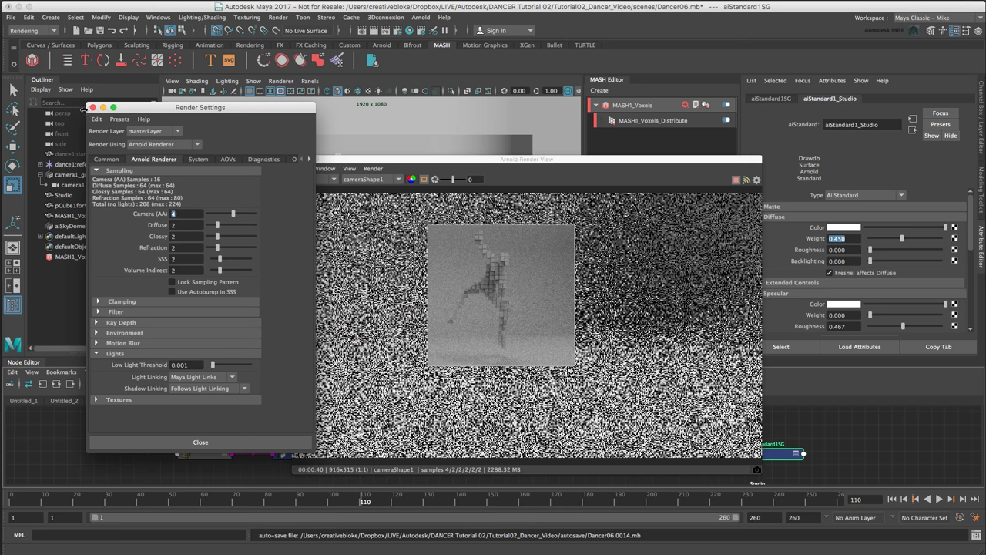
Close Render Settings and Arnold Render View, collapse the Node Editor, and create a polygon plane
left_click(93, 109)
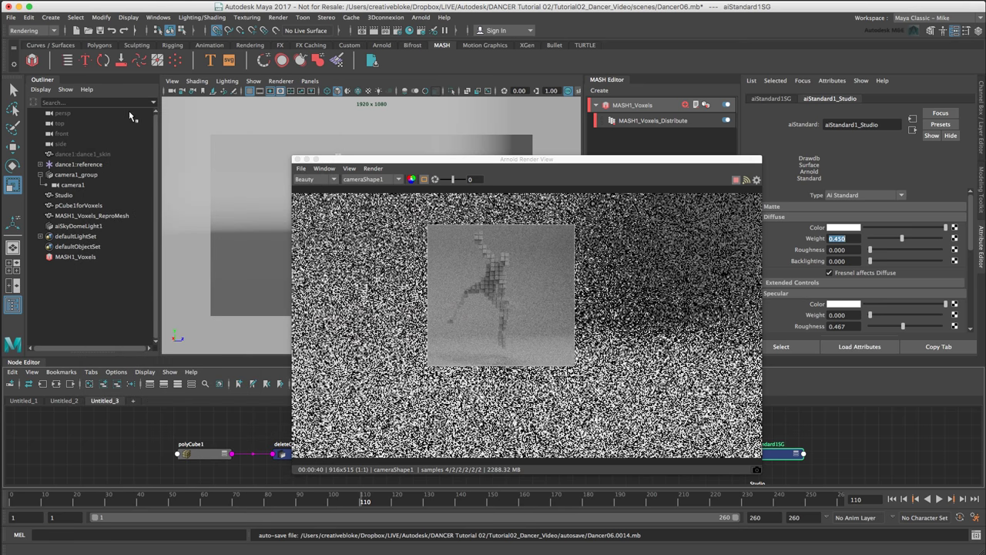
left_click(297, 160)
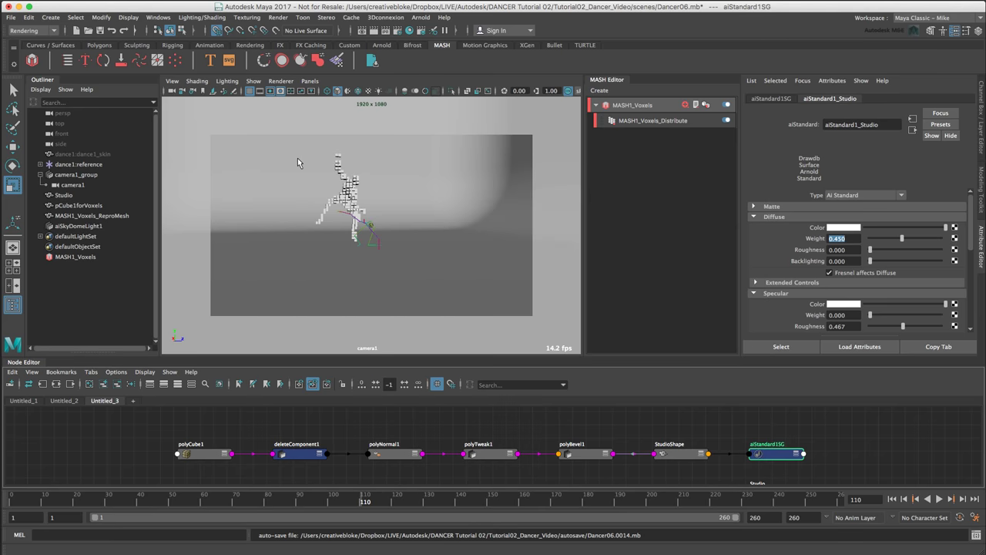
left_click(27, 362)
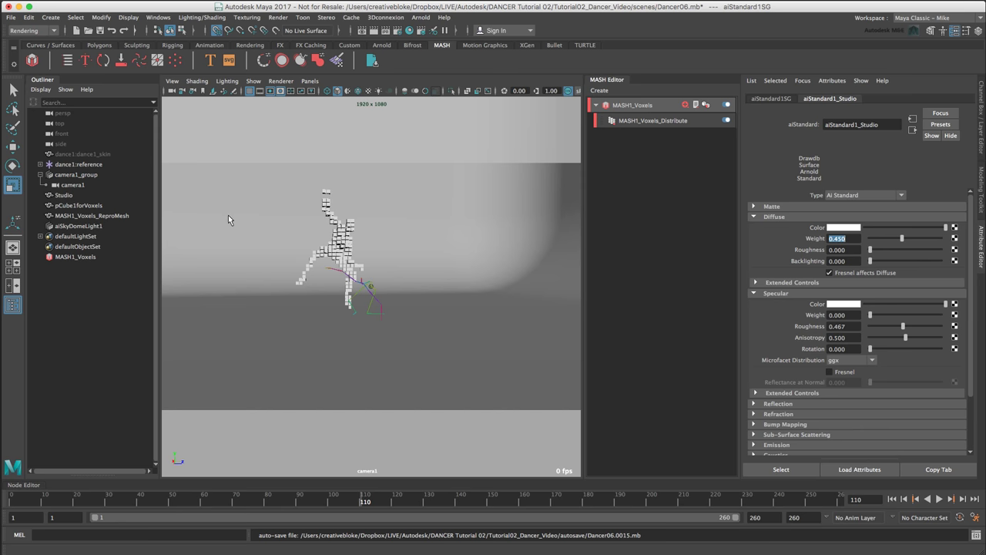
left_click(101, 45)
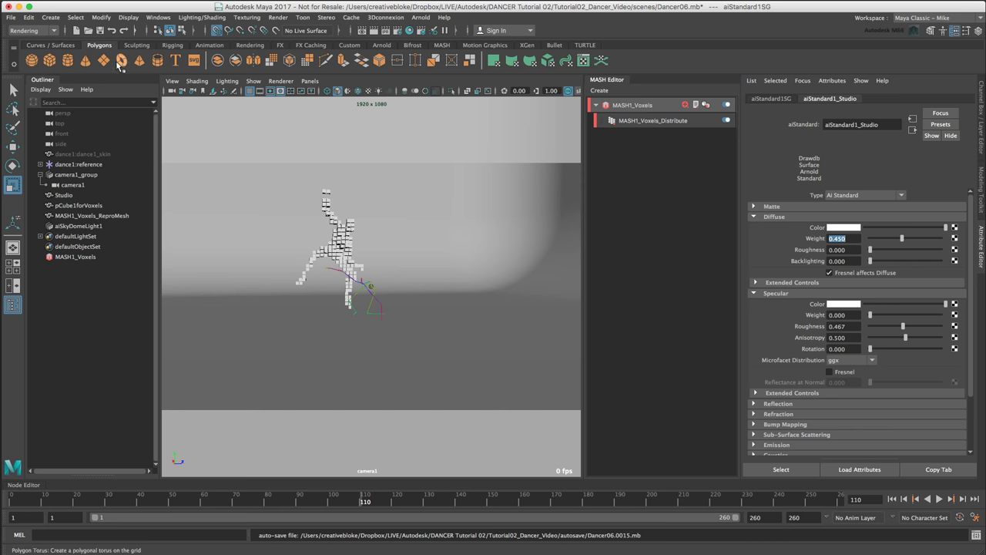
left_click(106, 62)
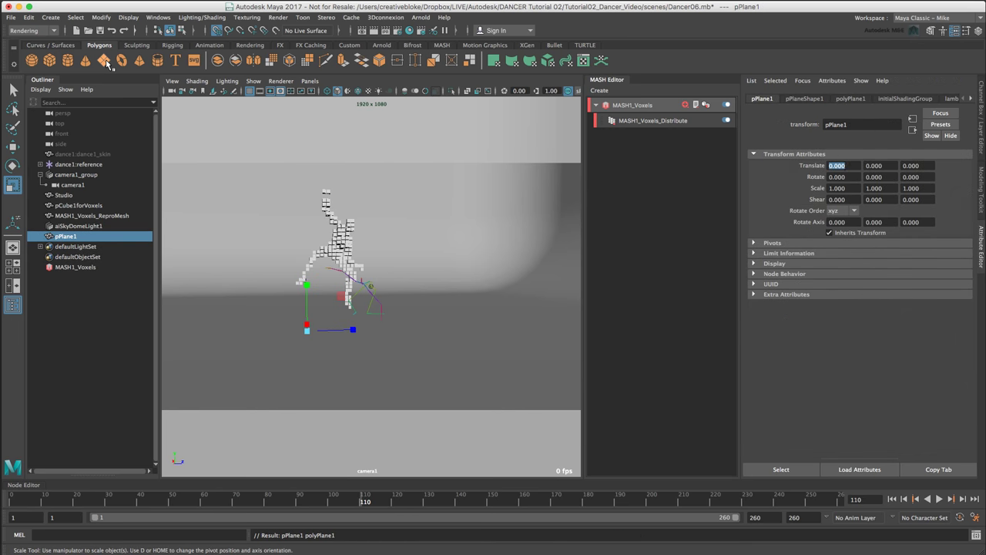
Set pPlane1's Subdivisions Width and Subdivisions Height both to 1 in the Channel Box
left_click(981, 110)
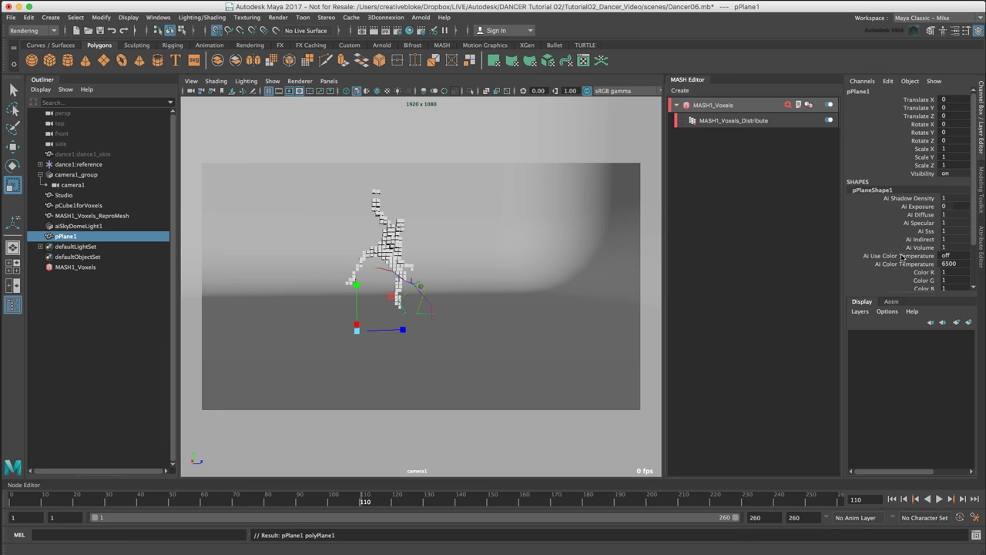
scroll(896, 252, "down", 3)
left_click(878, 279)
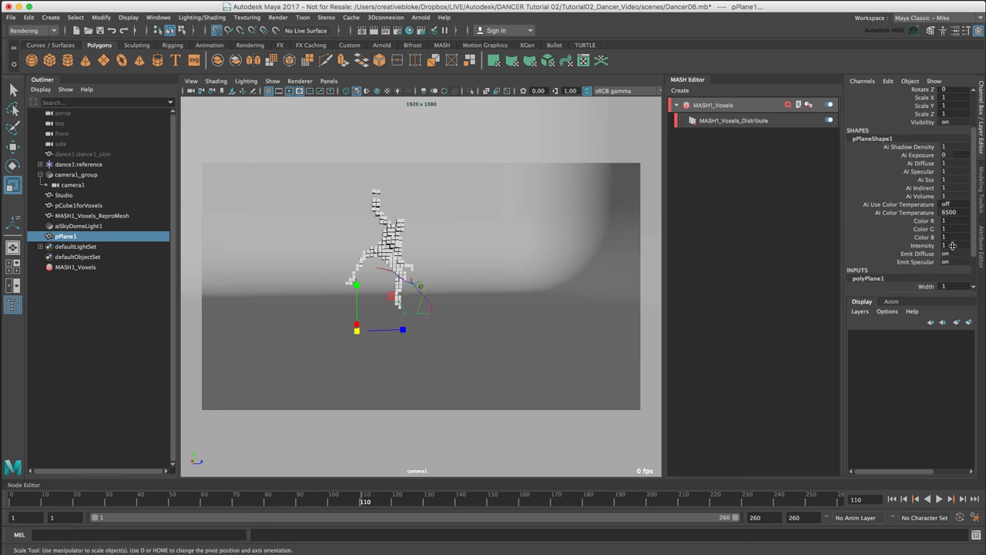
left_click_drag(876, 293, 917, 395)
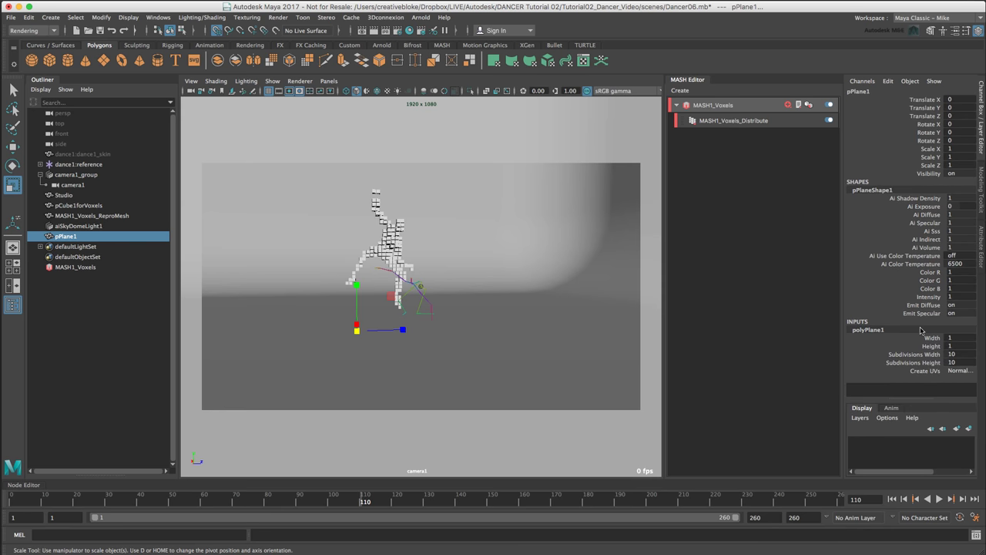
double_click(960, 353)
type("1")
key("Tab")
type("1")
key("Tab")
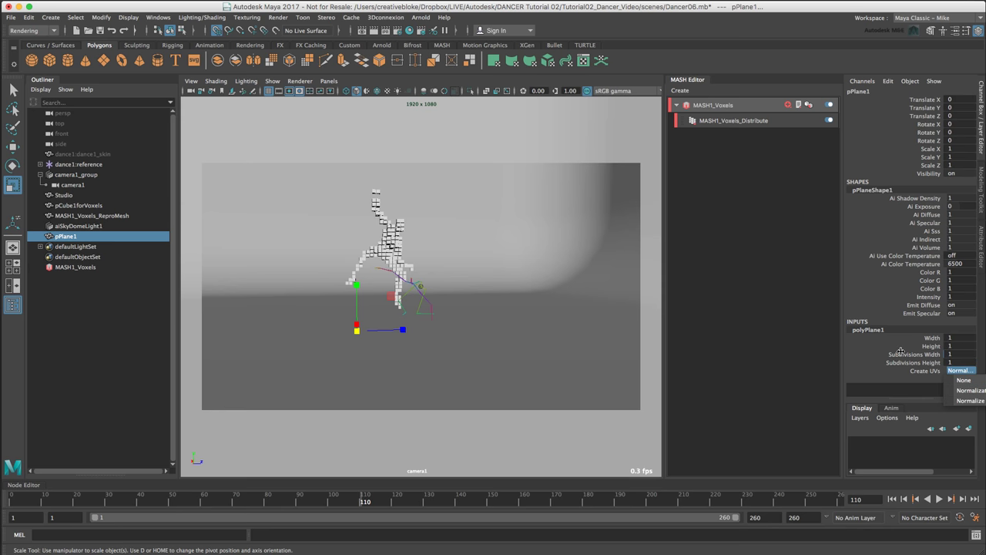
key("Escape")
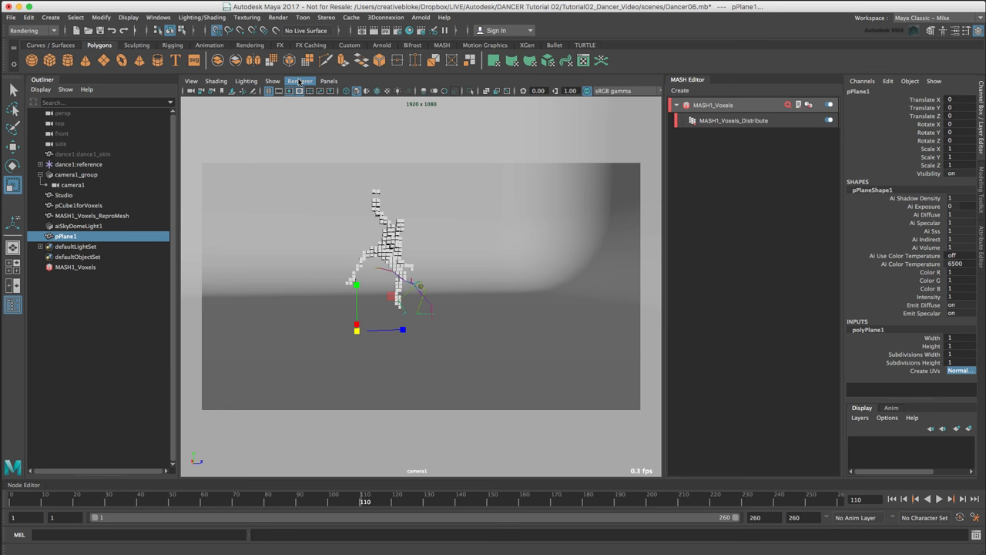
Look through the persp camera and frame the selected plane
left_click(328, 81)
mouse_move(336, 94)
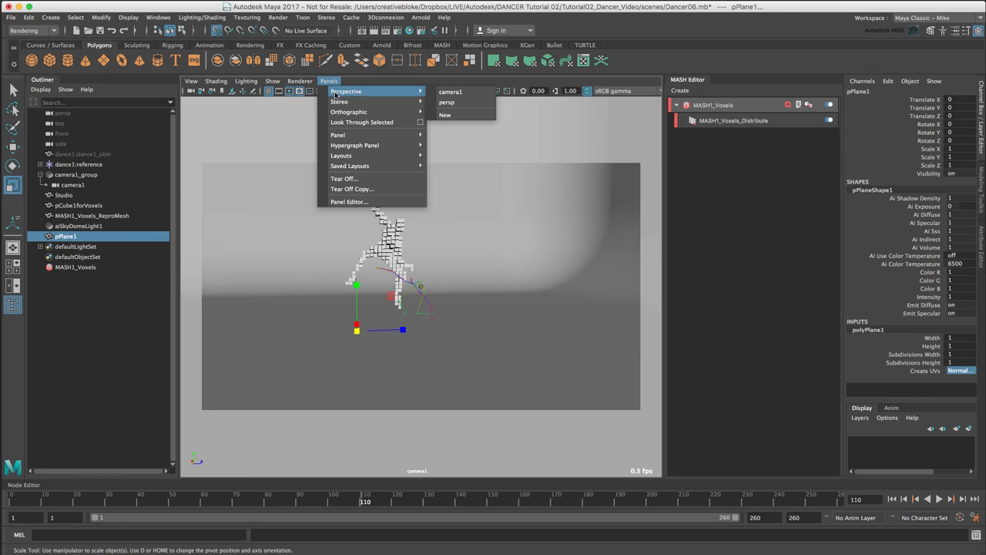
left_click(454, 102)
key("f")
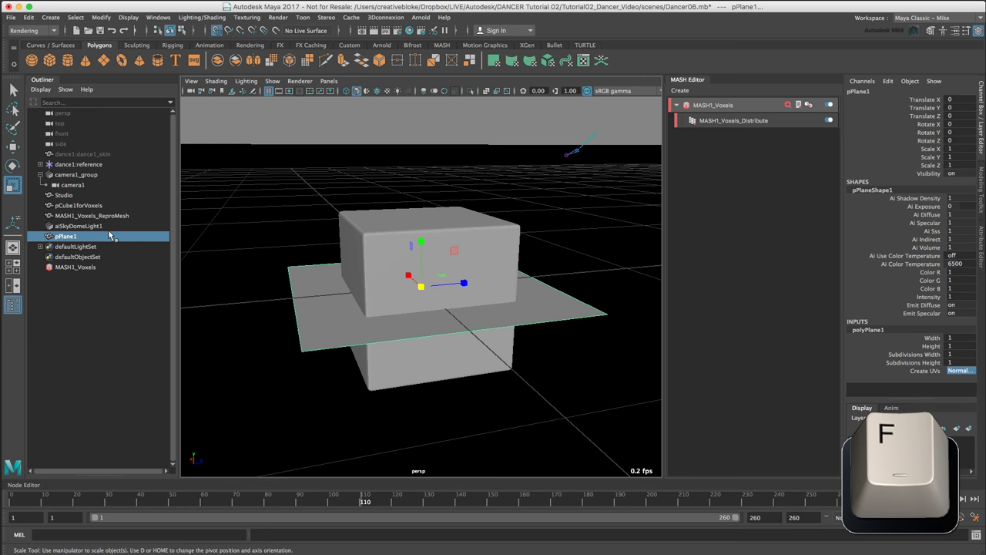
Rename pPlane1 to pPlane1_partGenerator in the Outliner
right_click(75, 237)
left_click(67, 237)
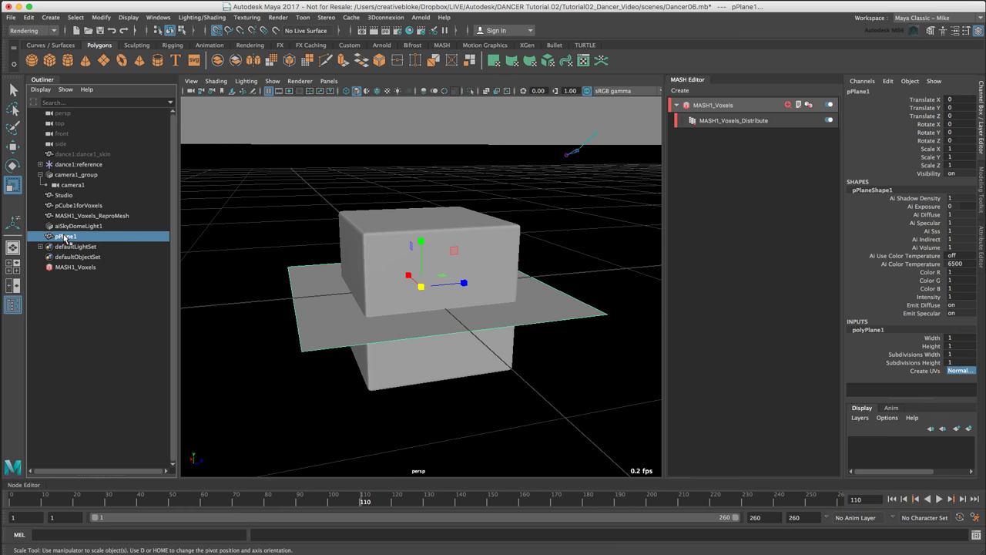
double_click(65, 238)
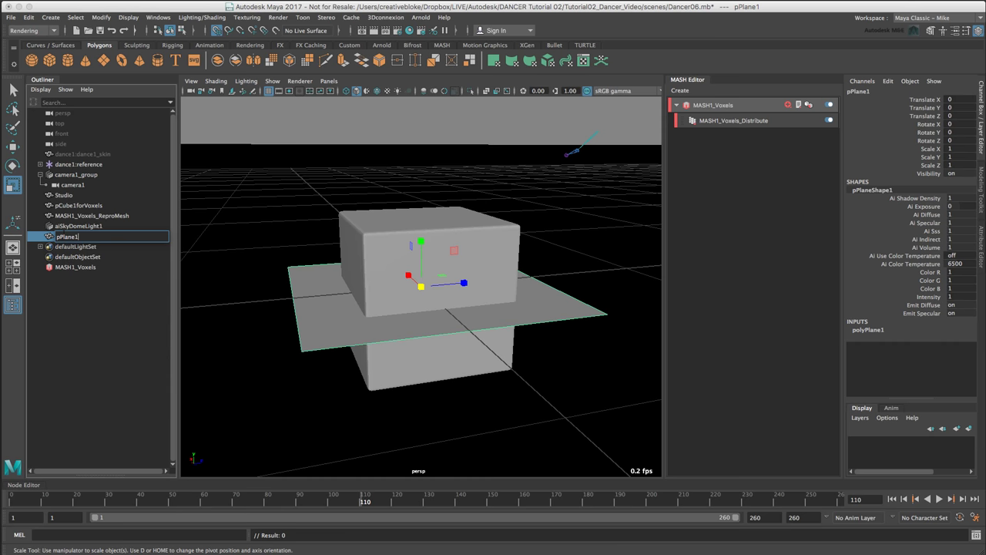
type("_partGenerator")
key("Return")
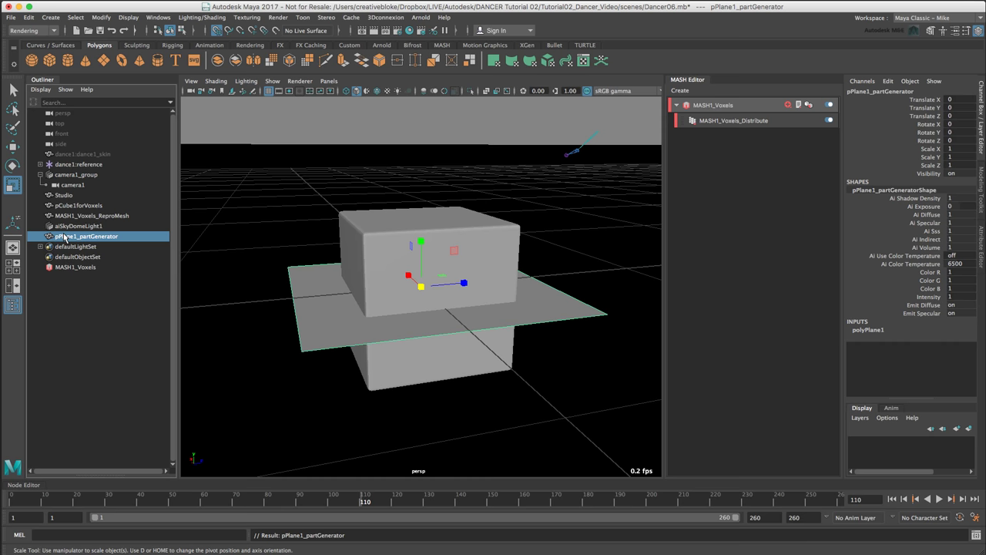
Create a MASH network from the plane and rename it MASH2_particlegenerator
left_click(443, 46)
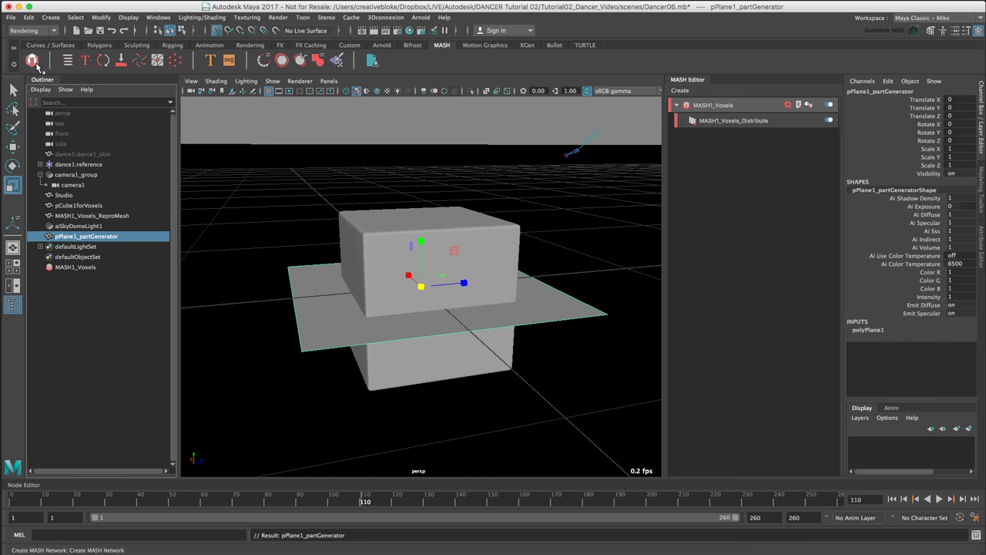
left_click(32, 61)
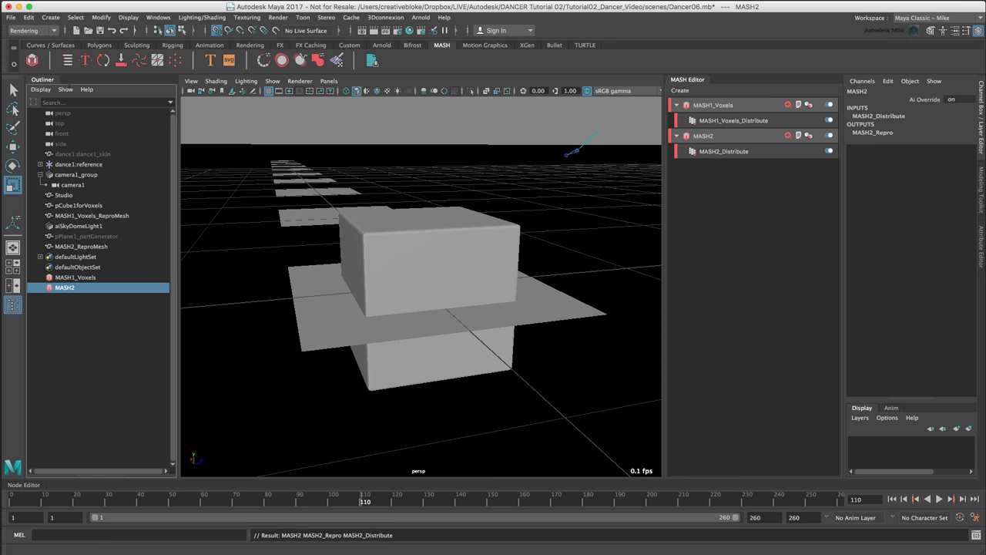
double_click(725, 136)
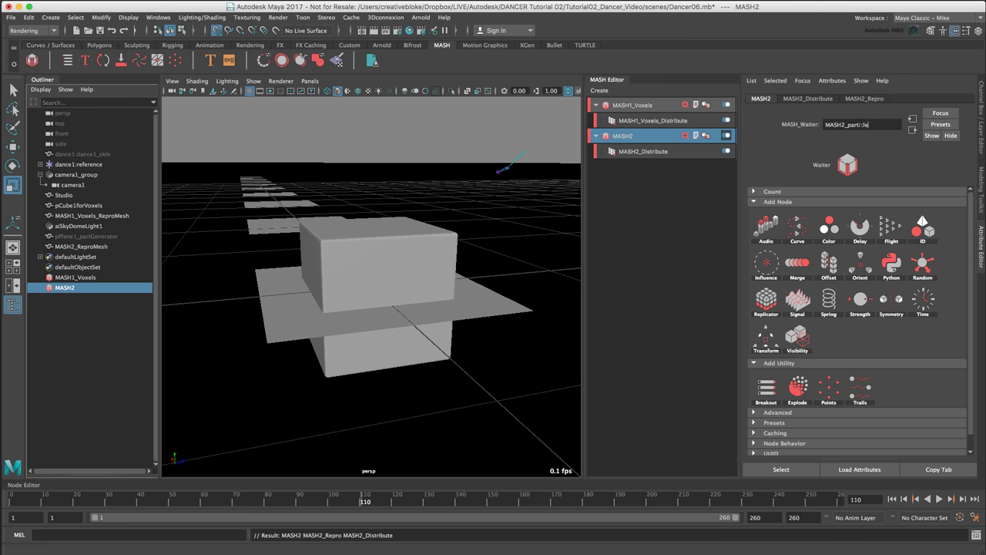
type("generator")
key("Return")
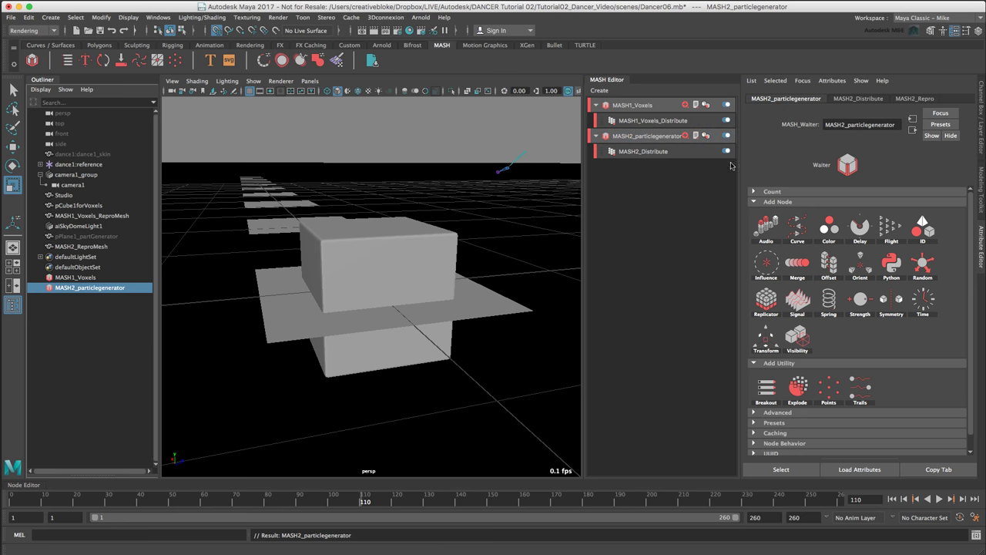
Rename the nodes to MASH2_particleGenerator_ReproMesh and MASH2_Distribute_particleGenerator
left_click(83, 247)
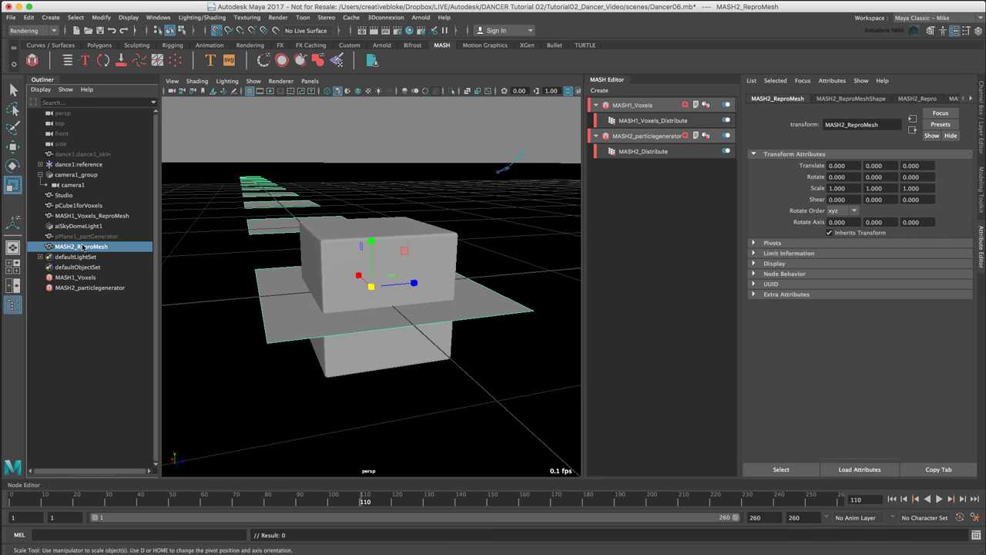
double_click(82, 247)
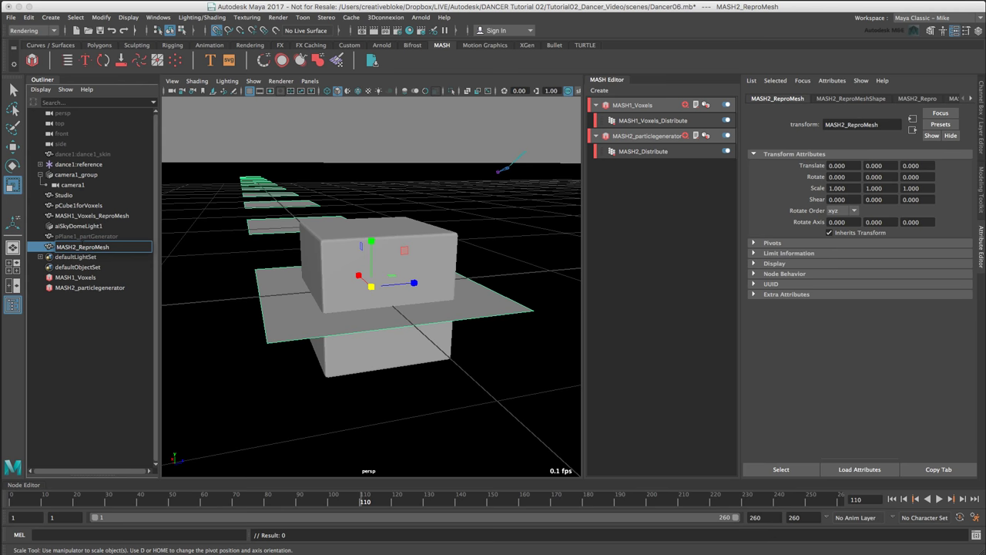
type("particleGenerator")
type("_")
key("Return")
left_click(643, 151)
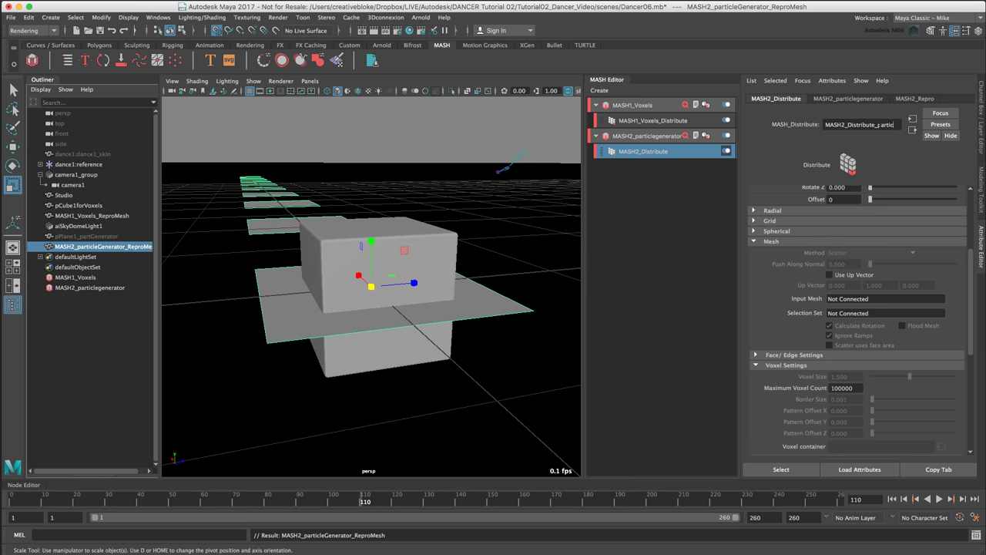
type("leGenerator")
key("Return")
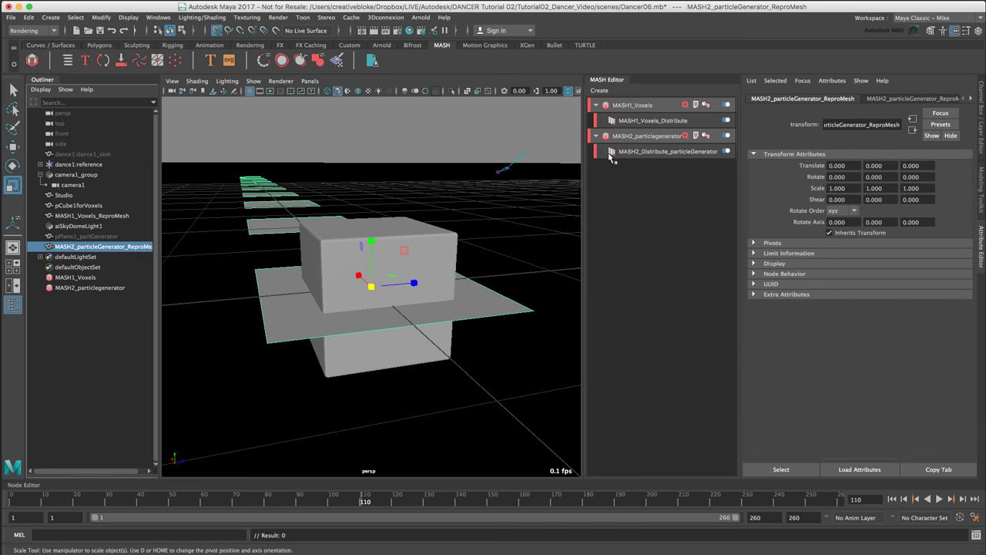
Set MASH2_Distribute to Mesh scatter using dance1:dance1_skinShape as input mesh, then view frame 199
left_click(640, 152)
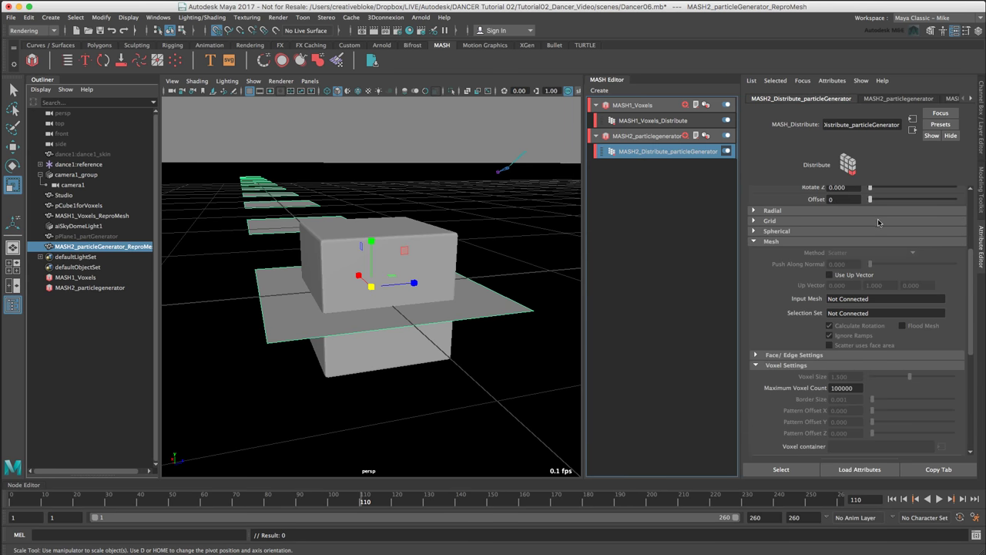
scroll(855, 231, "up", 5)
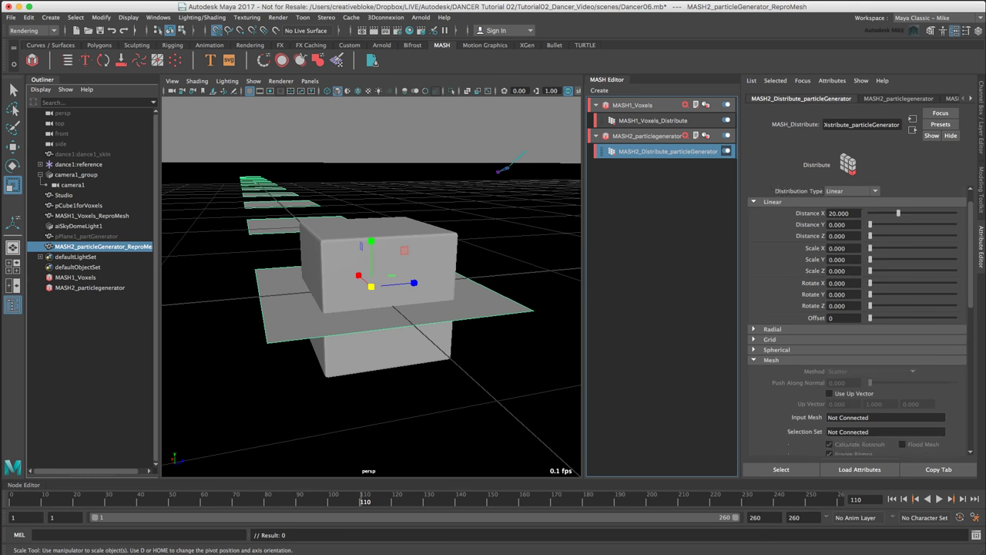
scroll(848, 224, "up", 1)
left_click(847, 214)
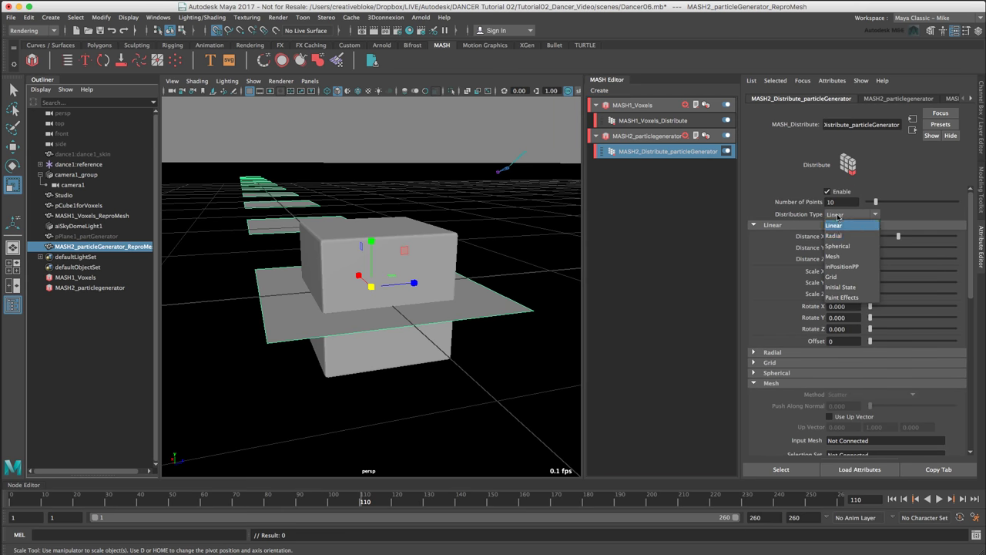
left_click(851, 257)
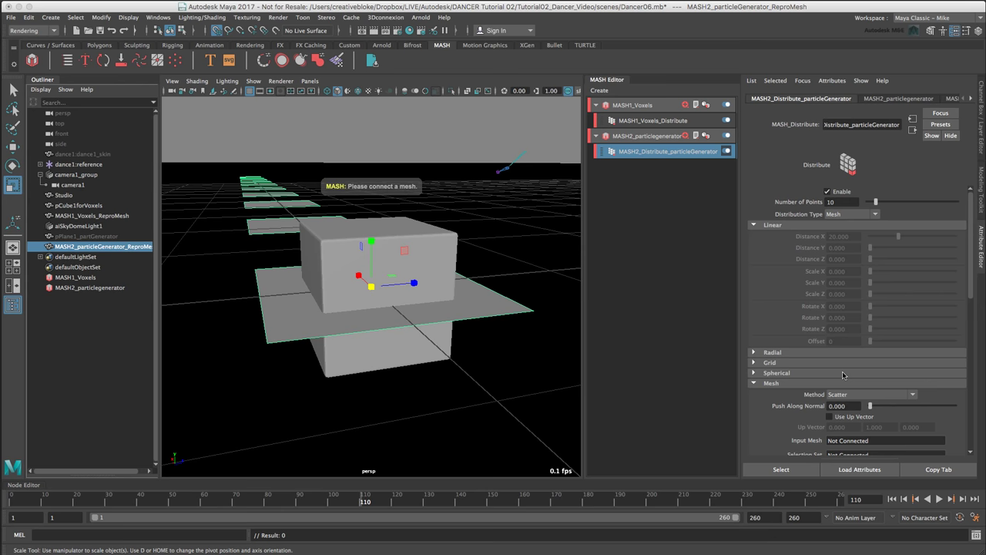
left_click(852, 395)
left_click(852, 396)
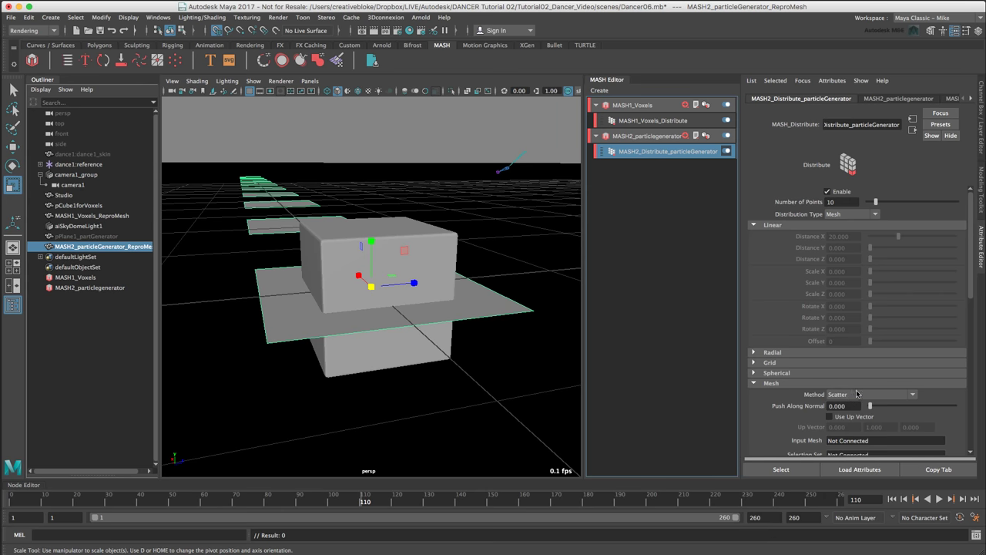
scroll(867, 374, "down", 3)
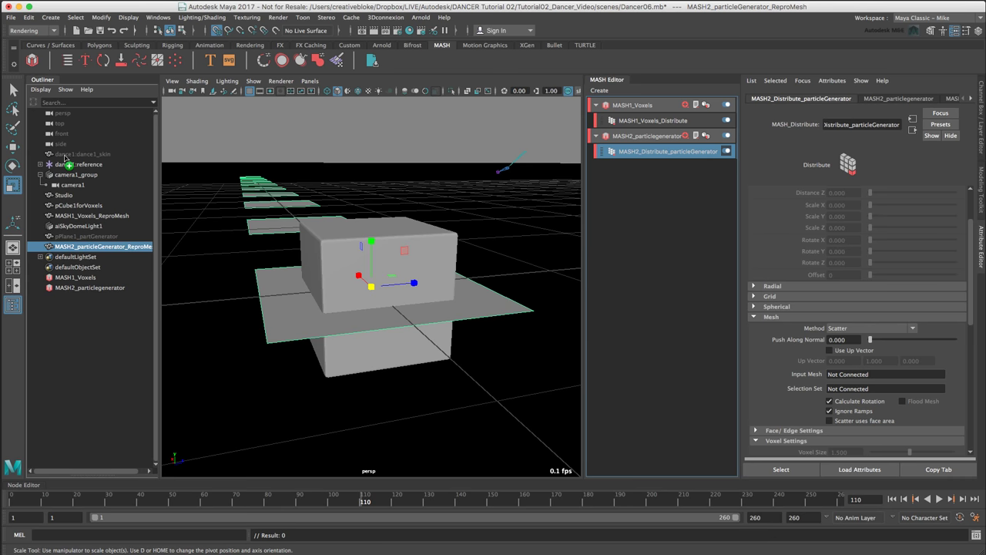
left_click_drag(66, 157, 857, 383)
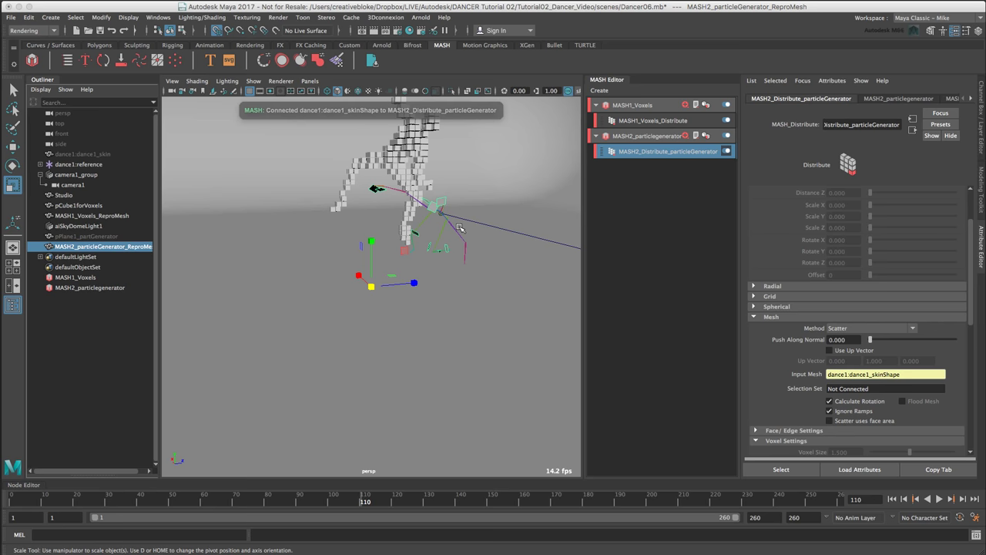
left_click_drag(459, 228, 486, 212, "alt")
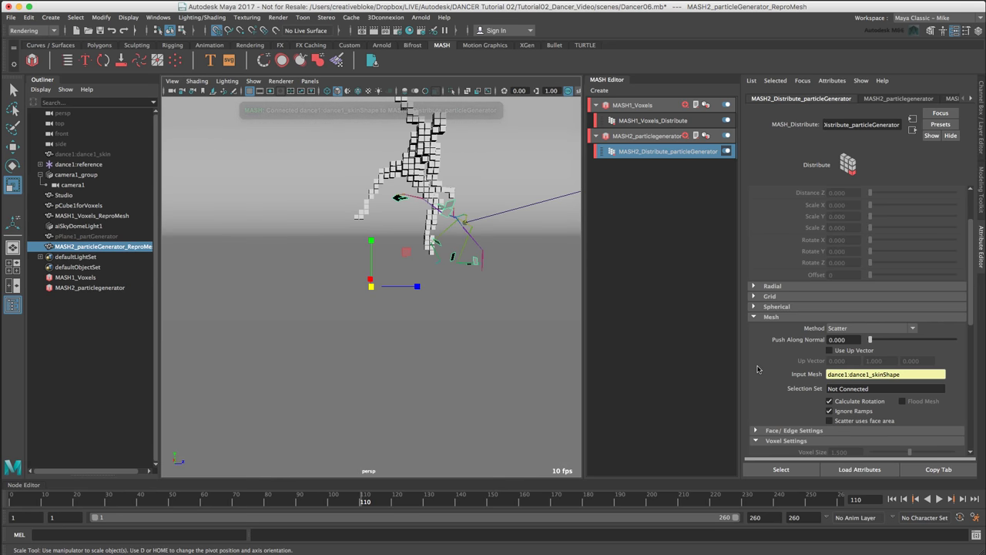
left_click(644, 496)
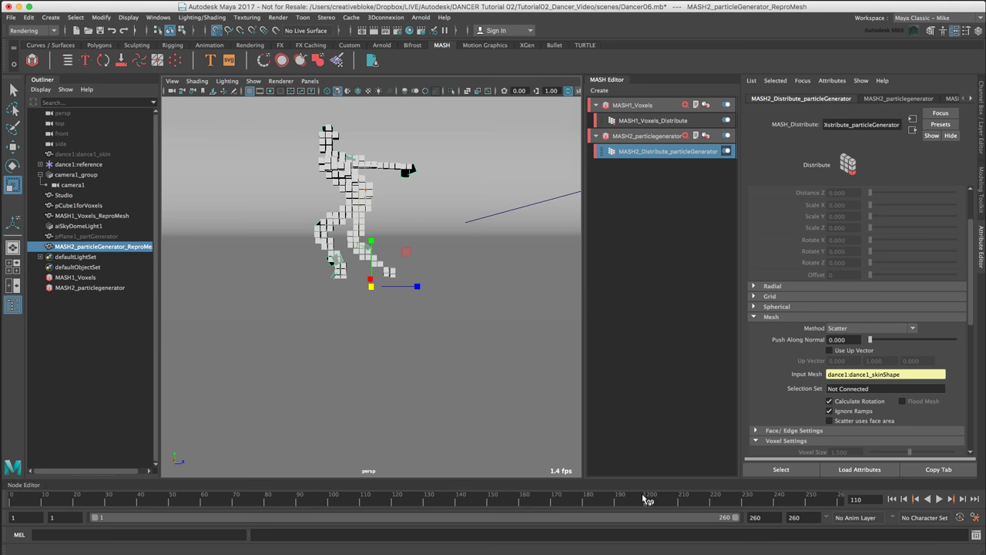
Set the particle generator's Number of Points to 20
left_click_drag(373, 273, 393, 280, "alt")
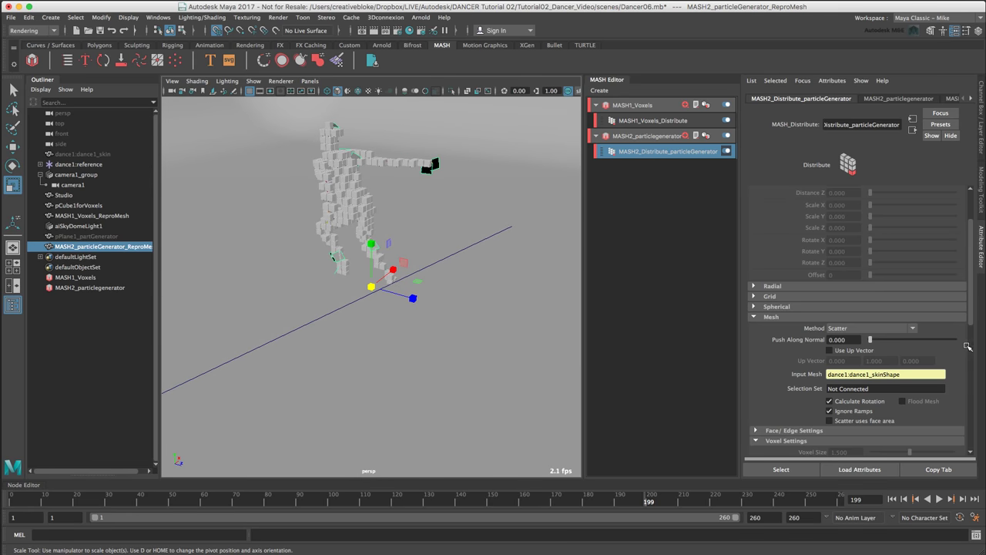
left_click_drag(972, 278, 971, 231)
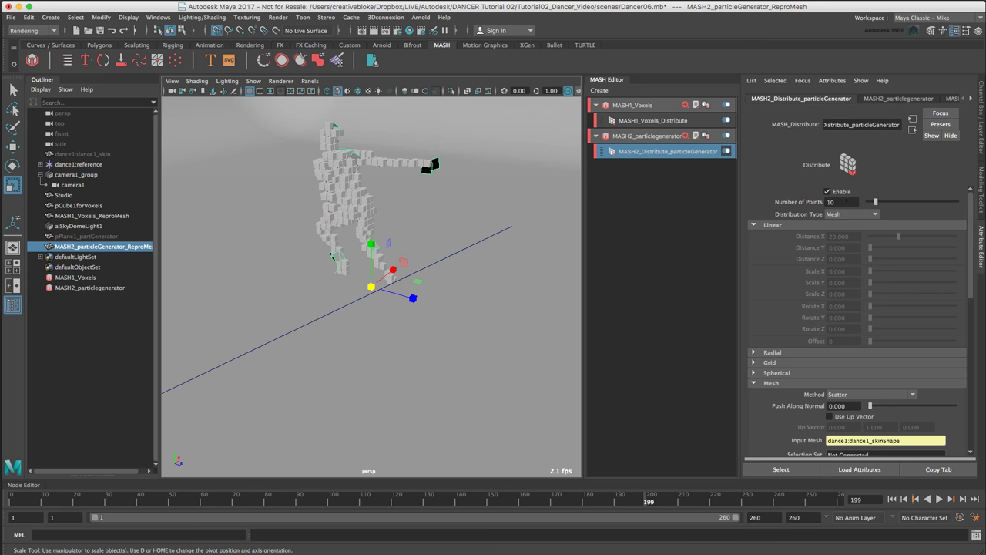
left_click_drag(847, 204, 709, 204)
type("20")
key("Return")
Rewind and play the animation through camera1 in wireframe display
left_click(892, 500)
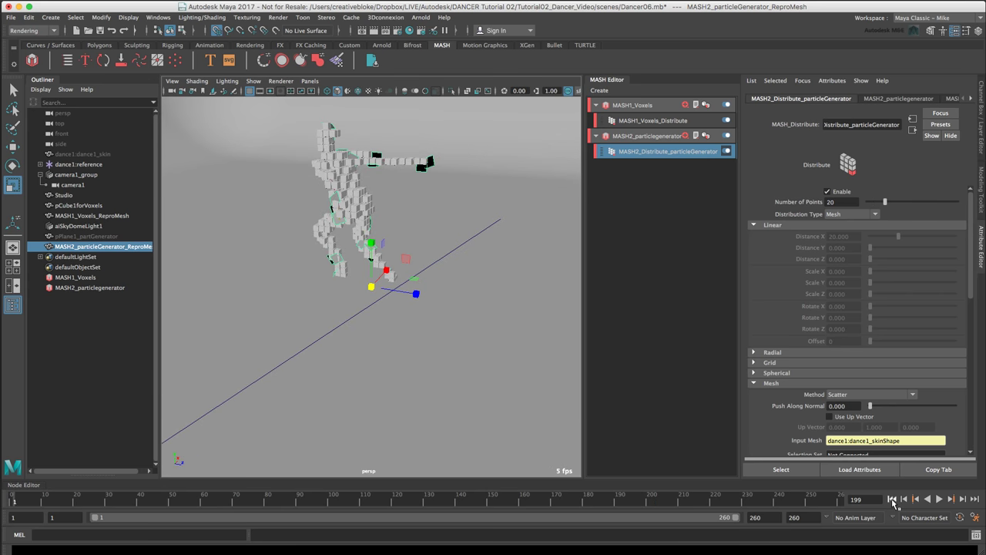
left_click(310, 82)
mouse_move(362, 91)
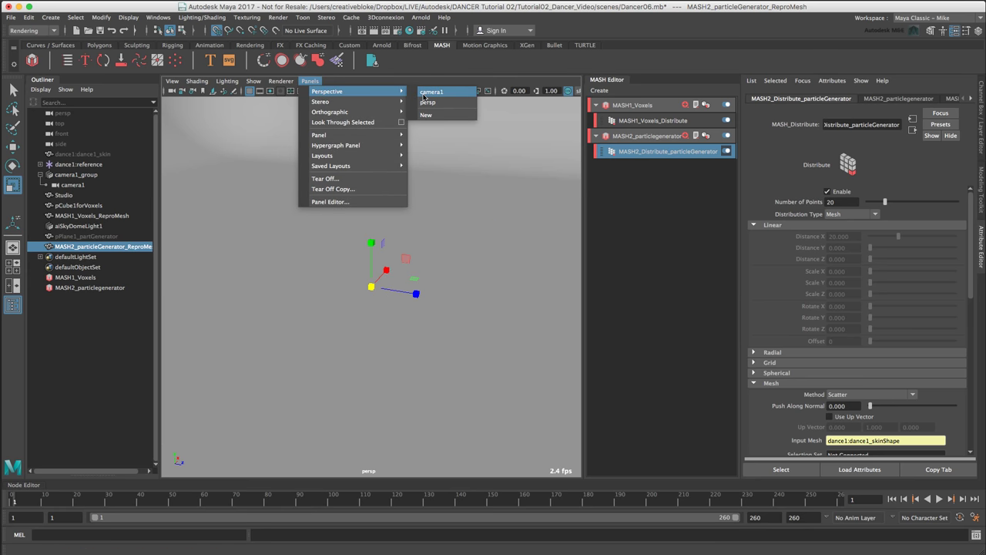
left_click(423, 96)
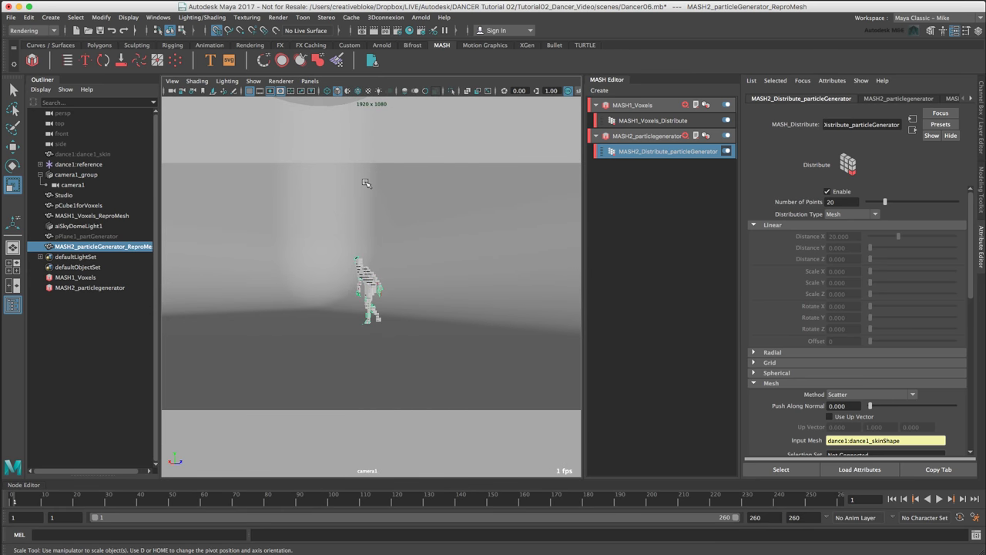
key("4")
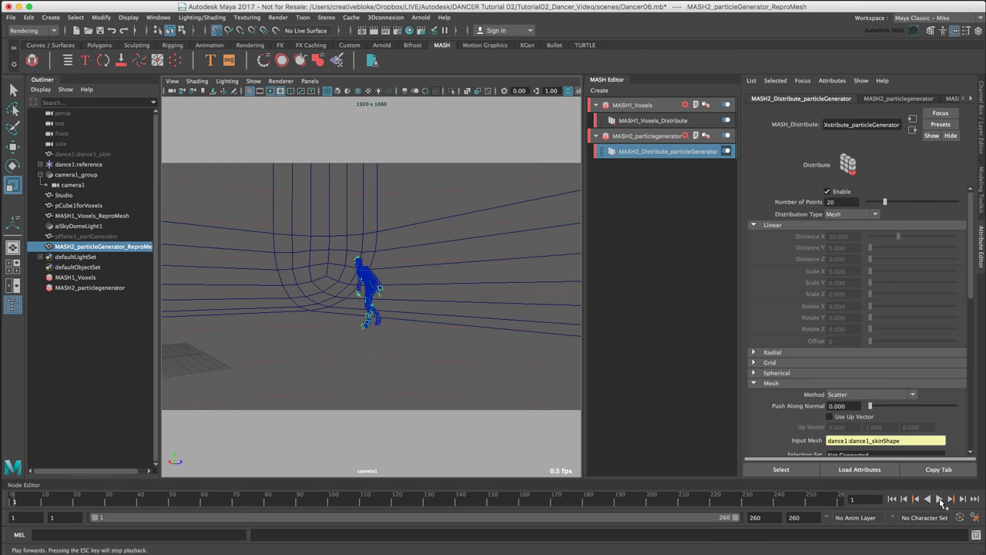
left_click(939, 500)
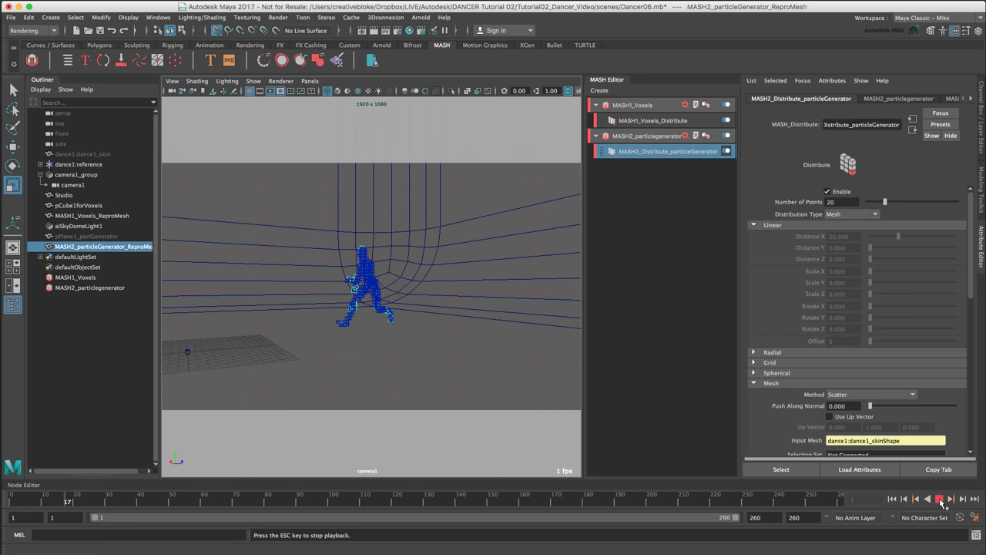
Stop playback at frame 21 and switch the menu set from Rendering to FX
left_click(940, 500)
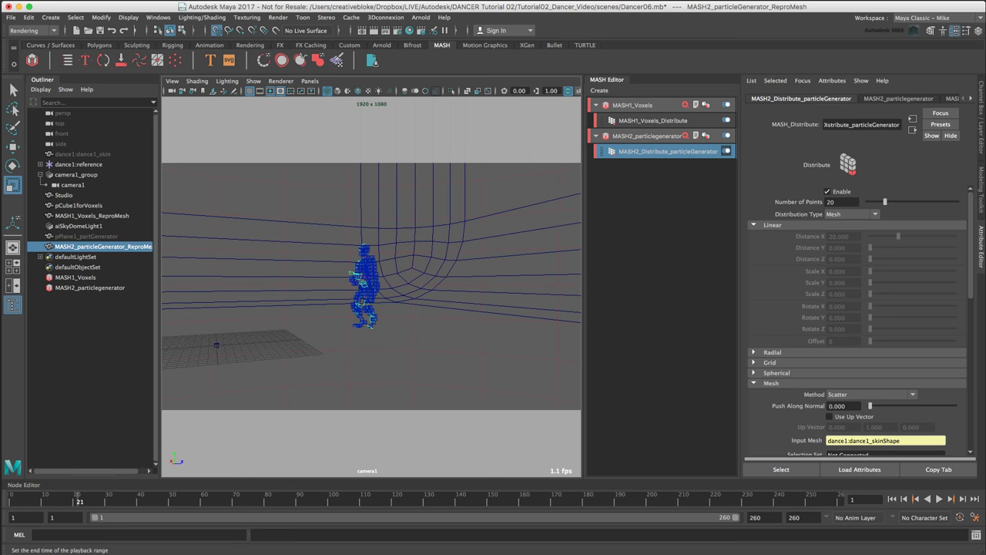
left_click(32, 31)
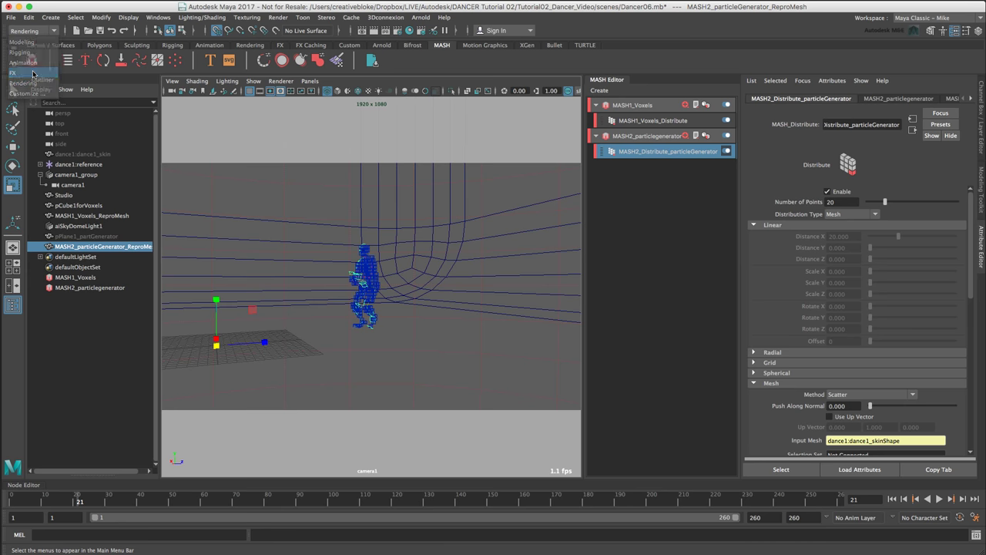
left_click(33, 74)
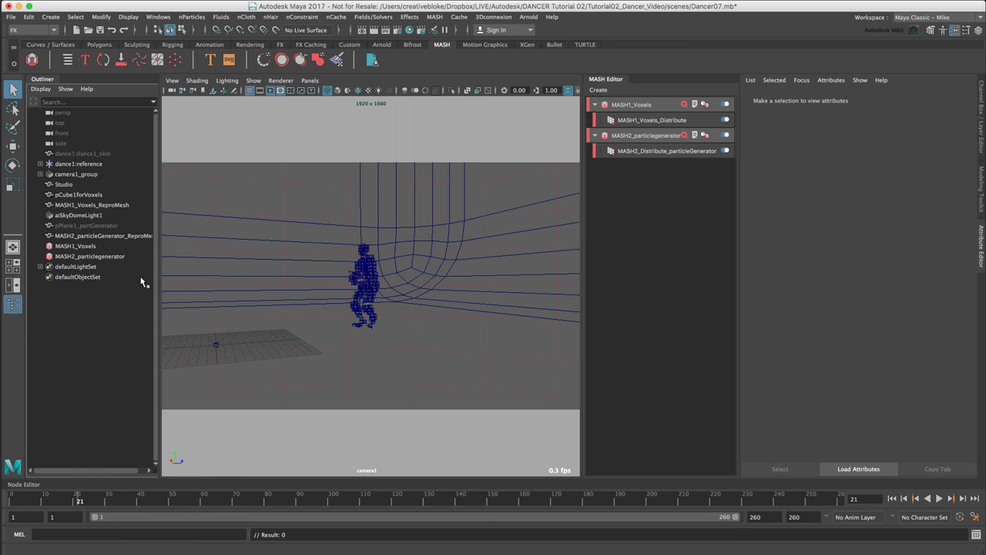
Add a Surface-type Emit from Object emitter to MASH2_particleGenerator_ReproMesh, creating emitter1 and nParticle1
left_click(102, 236)
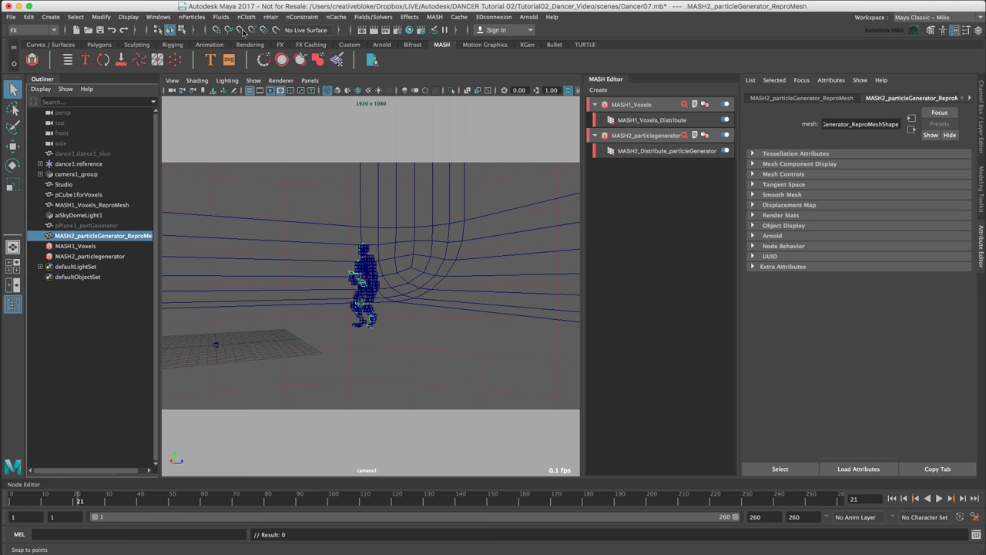
left_click(193, 17)
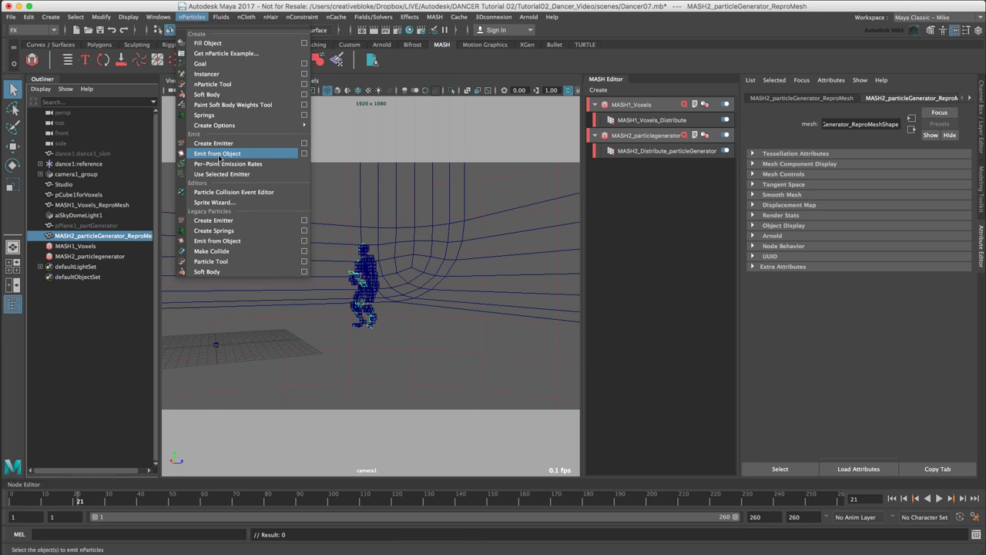
left_click(304, 154)
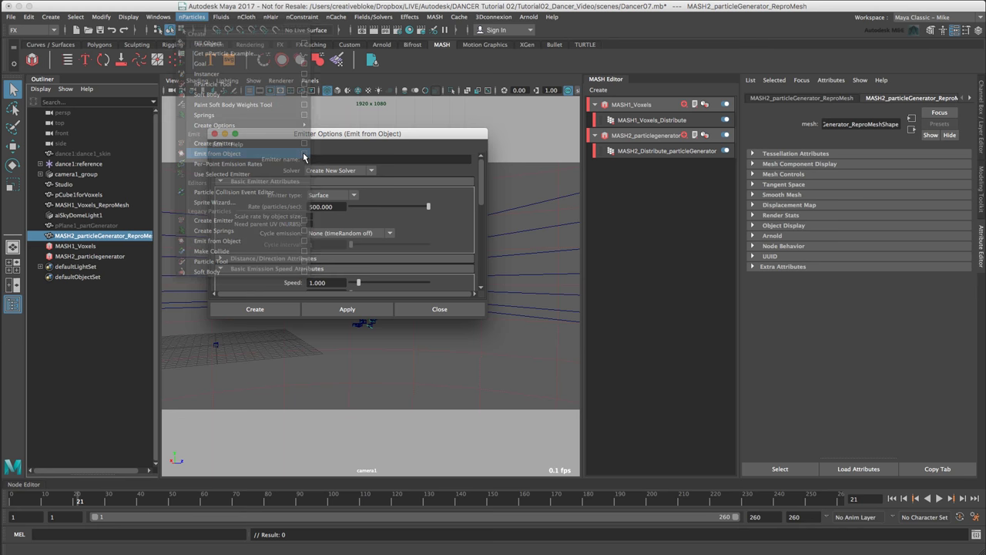
left_click(323, 195)
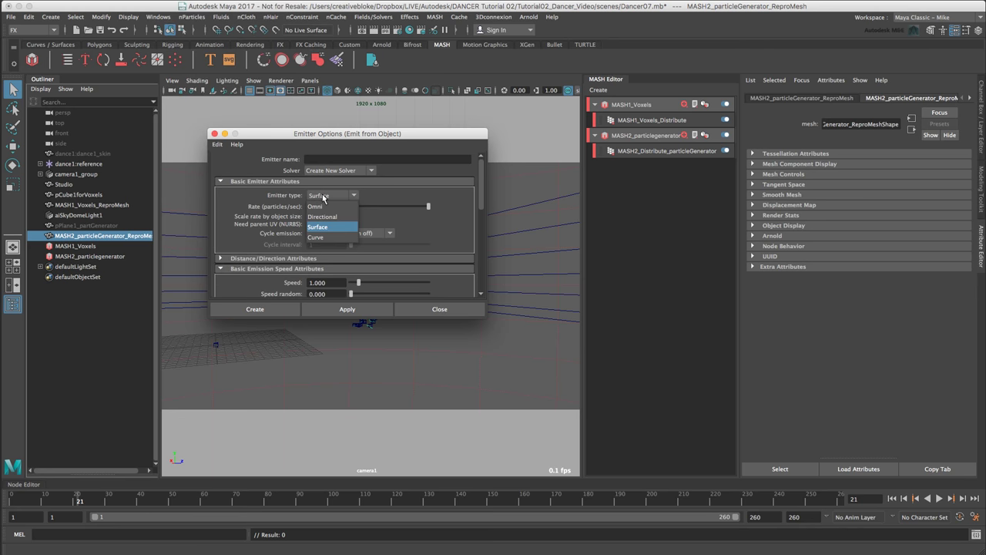
left_click(318, 226)
left_click(254, 309)
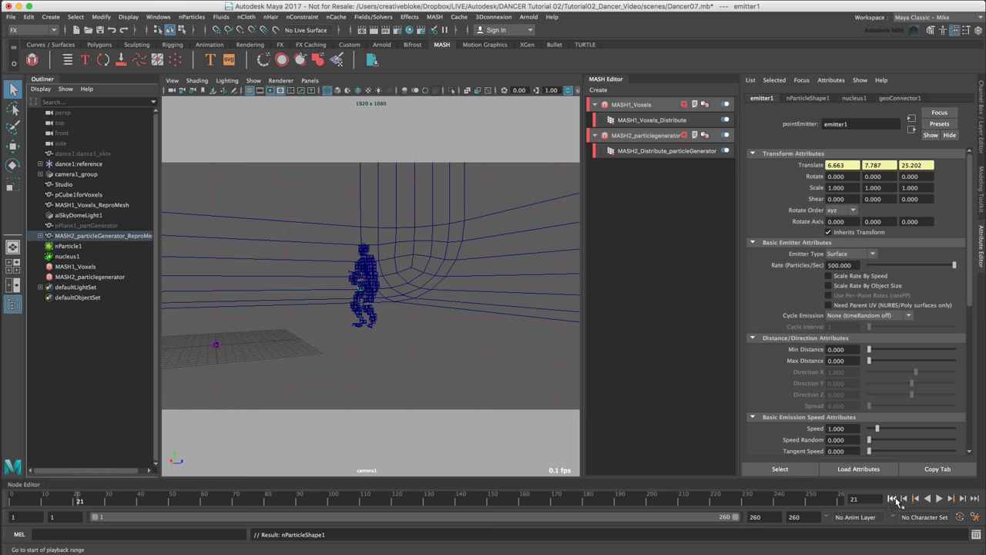
Play the particle simulation from the start to frame 65, then select emitter1's emission rate
left_click(892, 498)
left_click(940, 499)
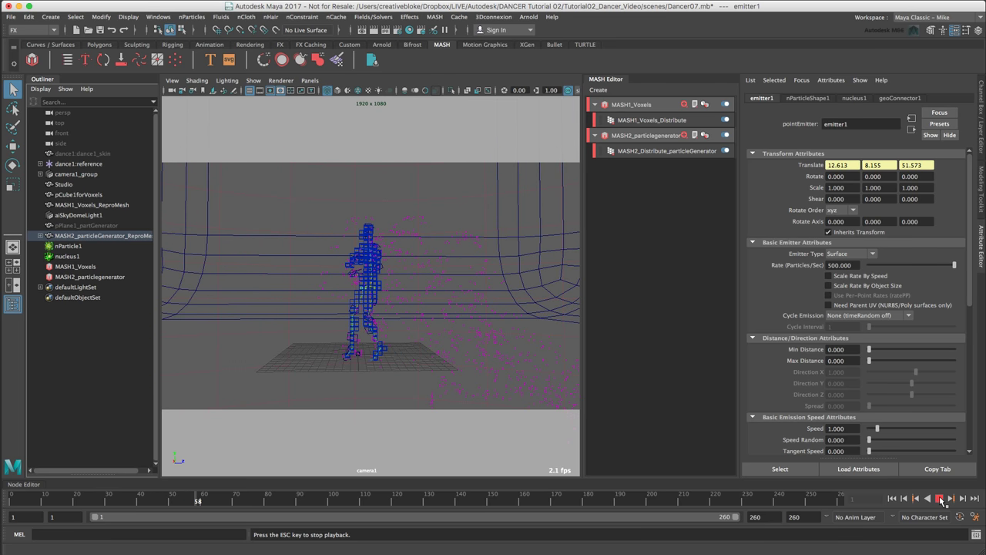
left_click(940, 499)
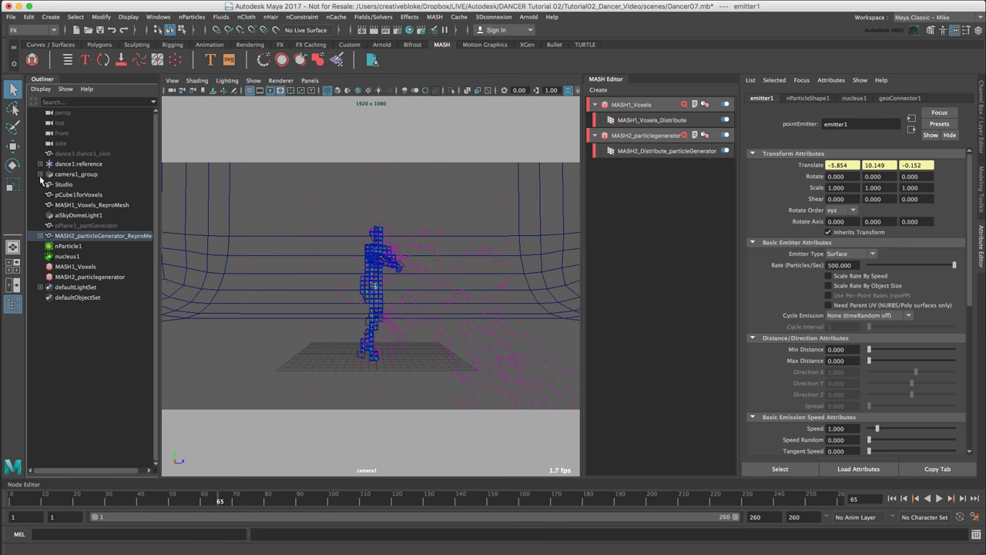
left_click(40, 235)
left_click(75, 245)
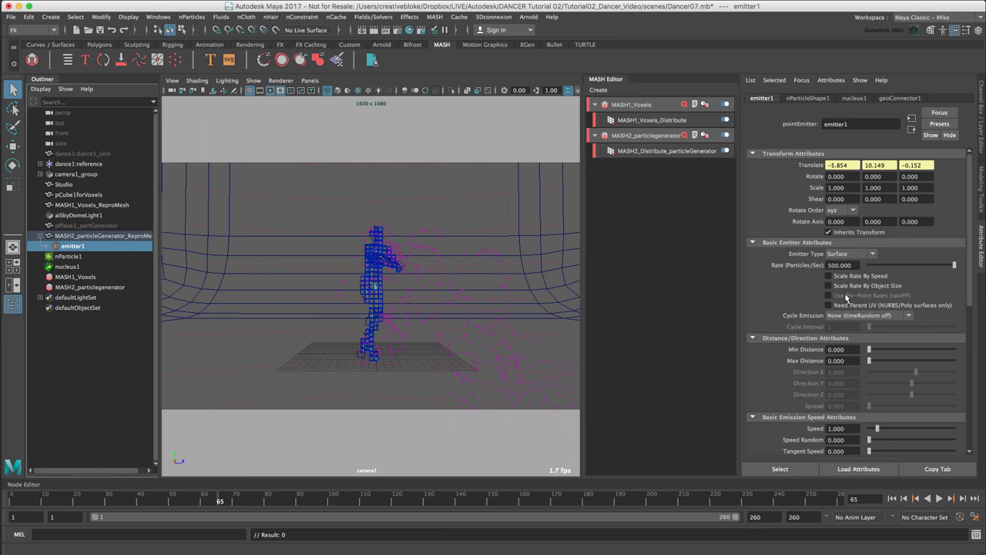
left_click(840, 265)
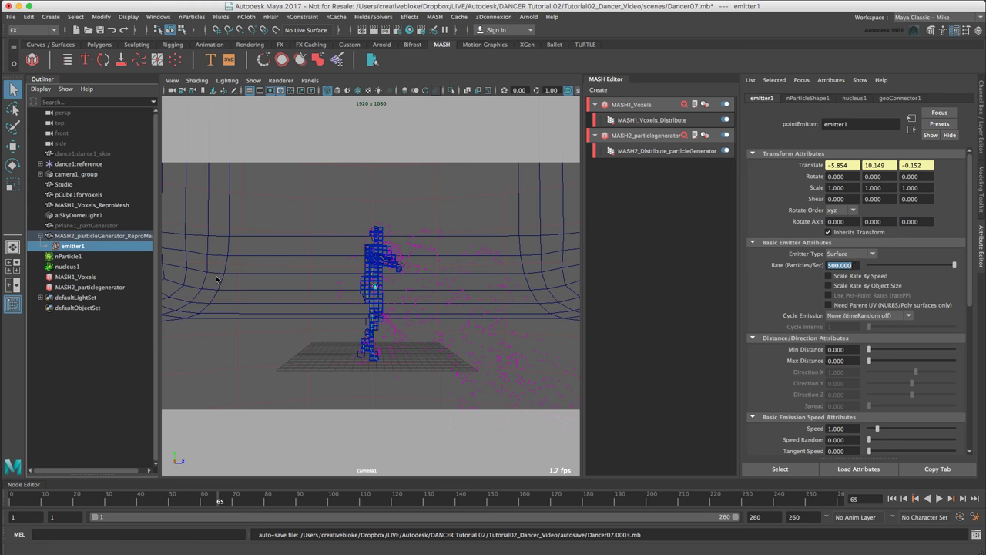
Enable Use Plane on nucleus1's ground plane and replay the simulation to frame 38
left_click(75, 267)
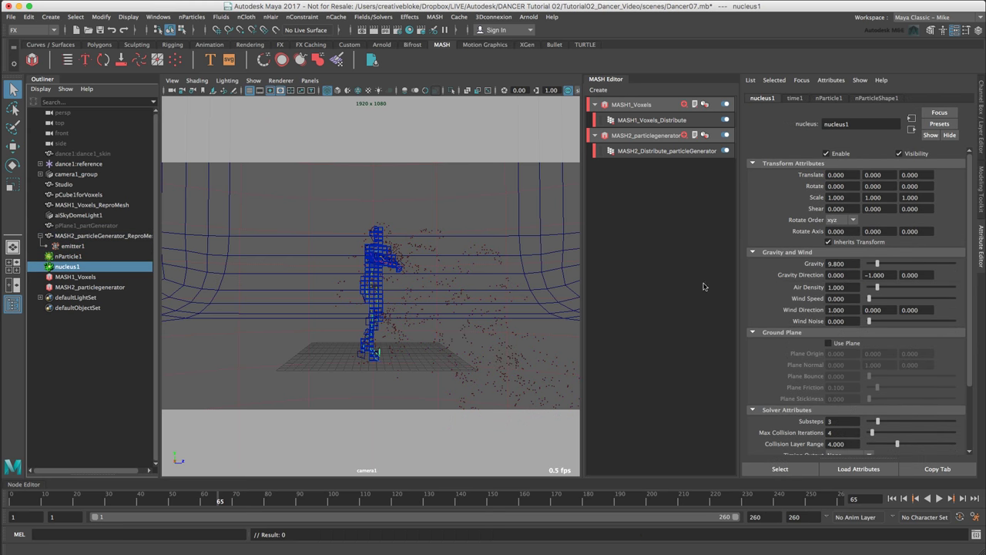
left_click(838, 345)
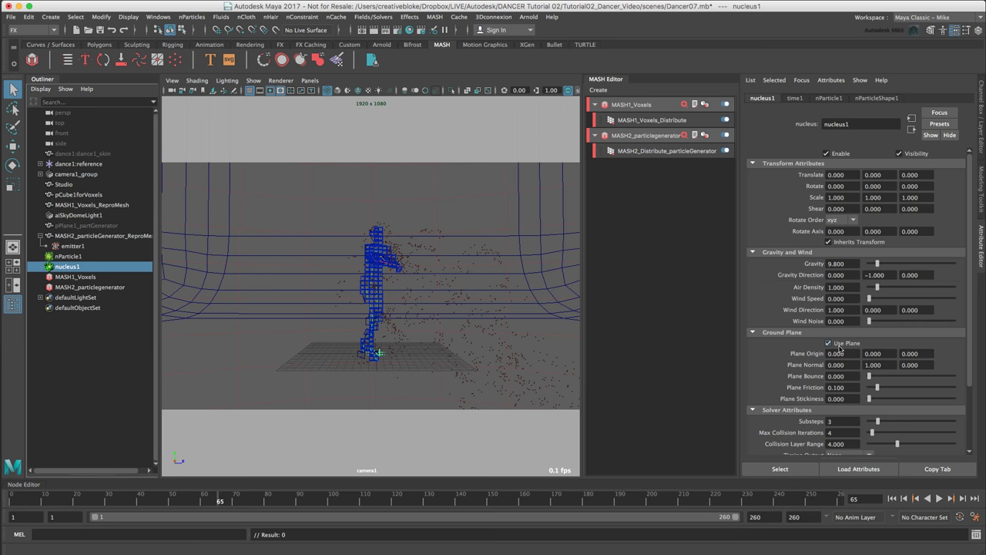
left_click(892, 499)
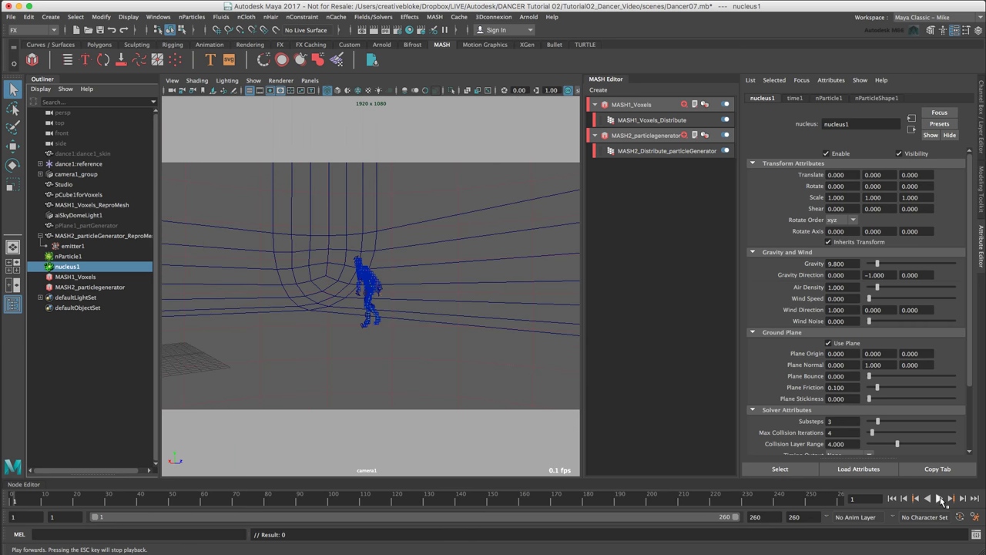
left_click(940, 499)
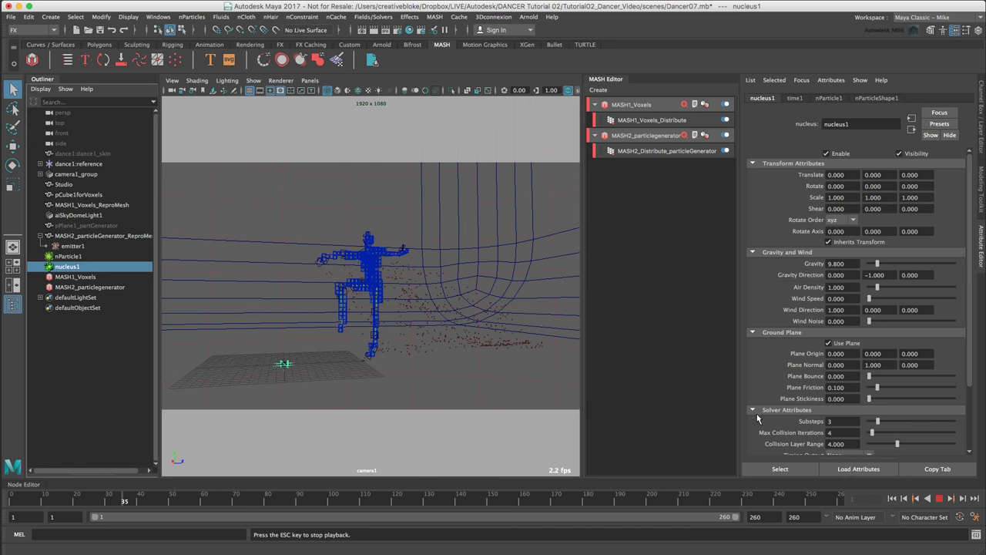
left_click(940, 498)
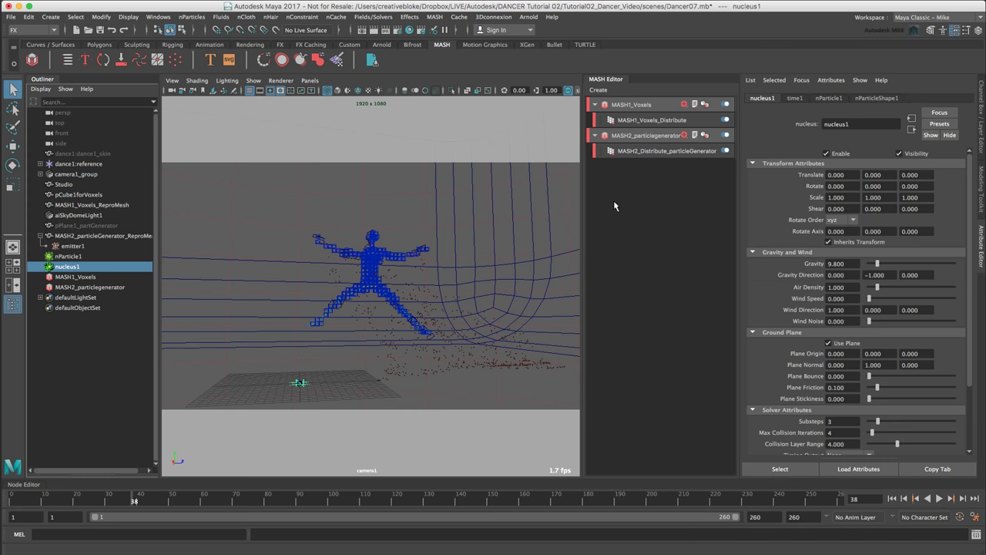
Set MASH1_Repro's Level Of Detail to BoundingBox and replay the animation from frame 1
left_click(639, 105)
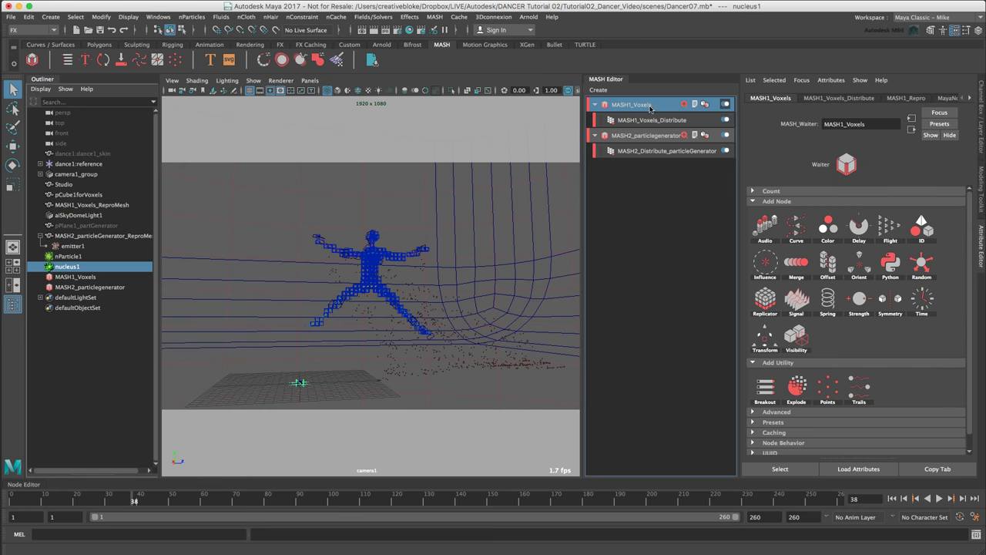
left_click(705, 105)
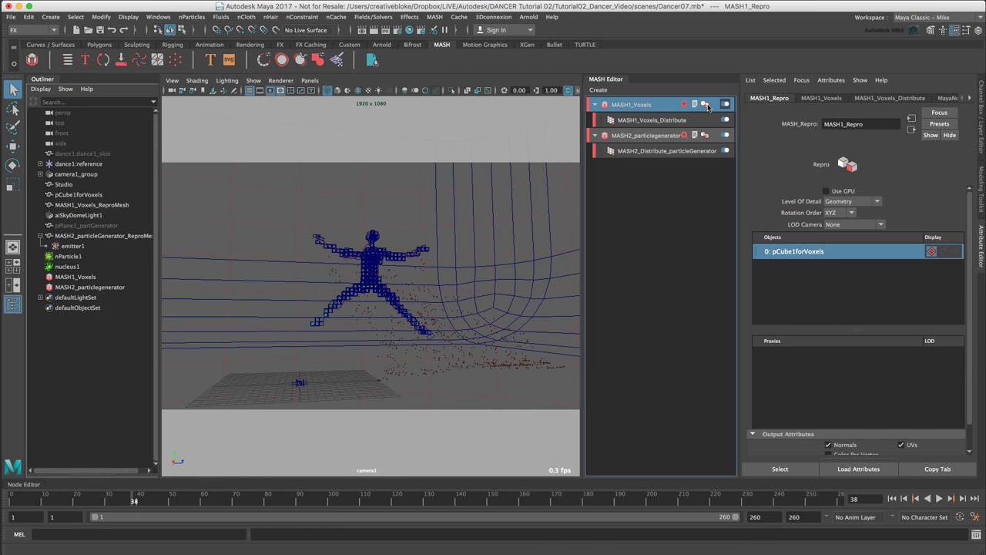
left_click(851, 202)
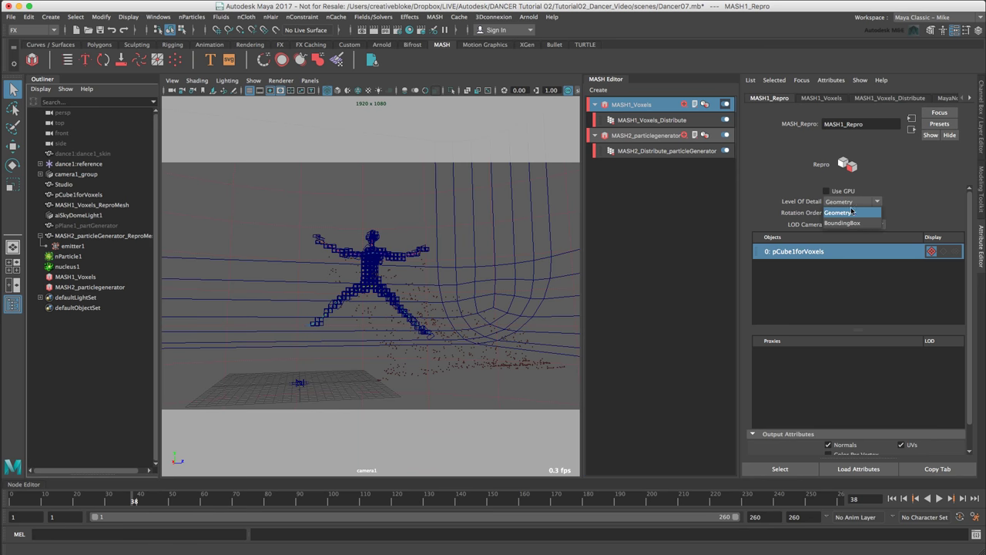
left_click(850, 223)
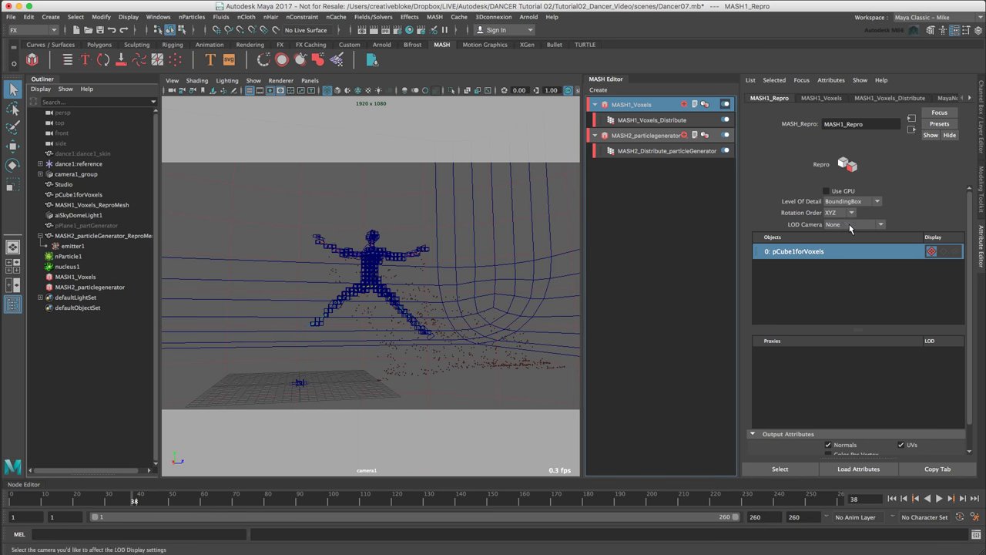
left_click(892, 498)
left_click(939, 499)
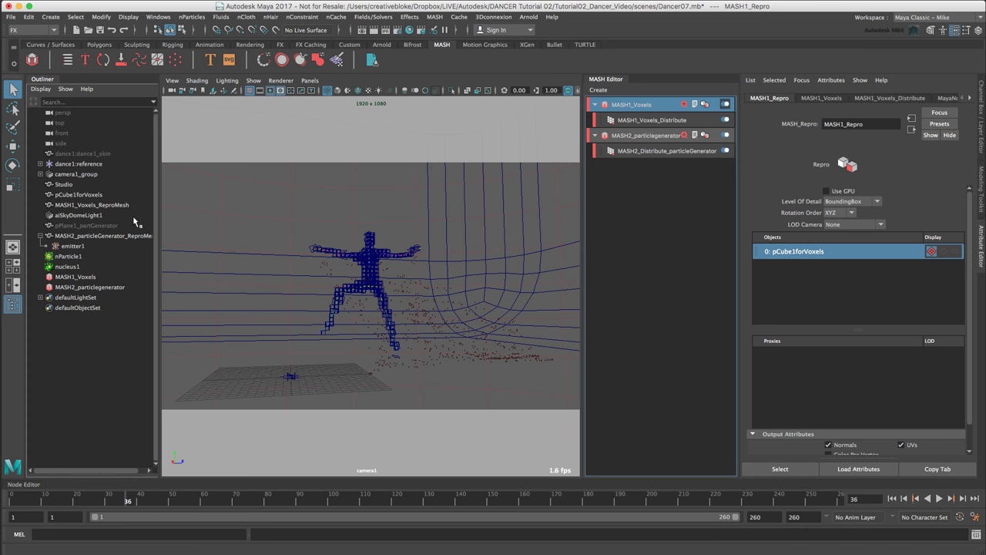
Make dance1:dance1_skin a passive collider, nRigid1, and select the new collider
left_click(78, 154)
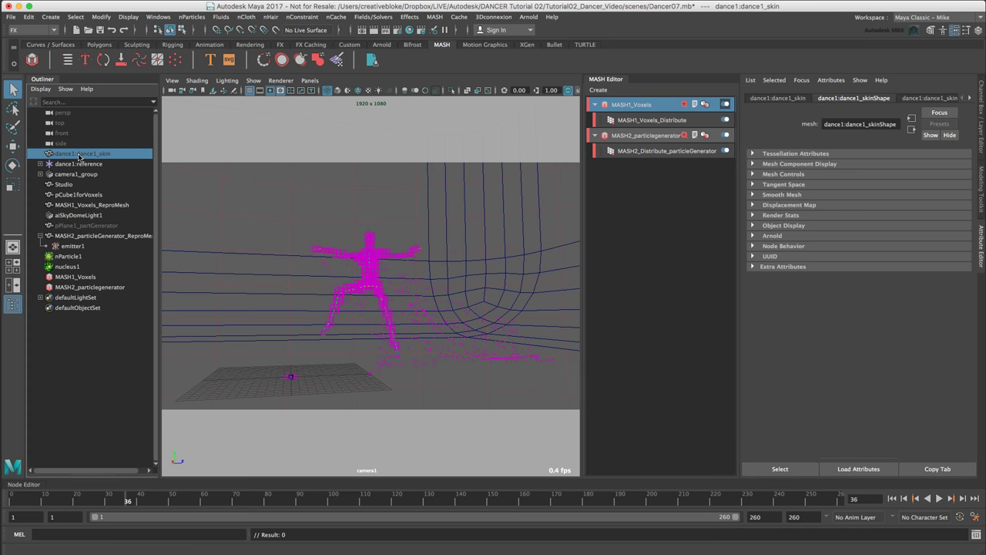
left_click(245, 16)
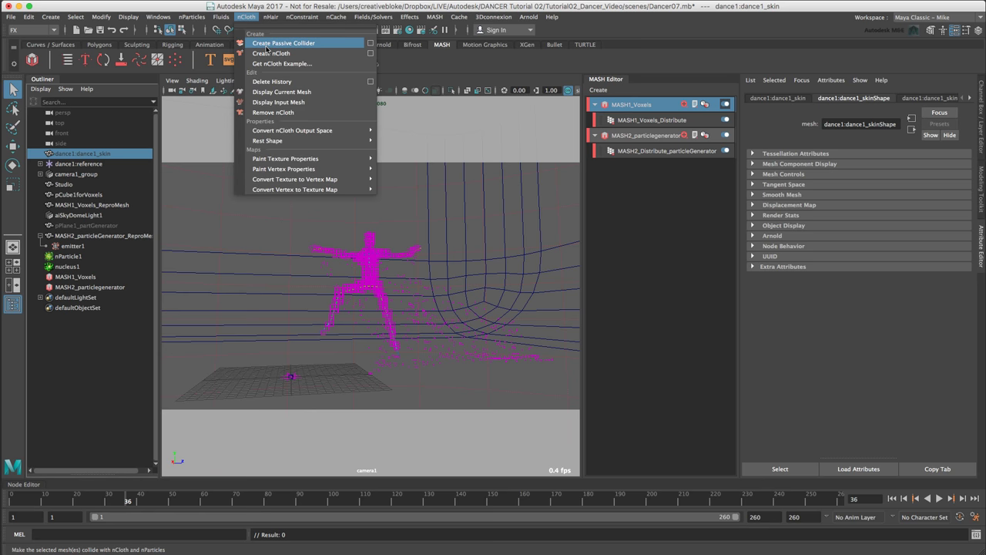
left_click(267, 44)
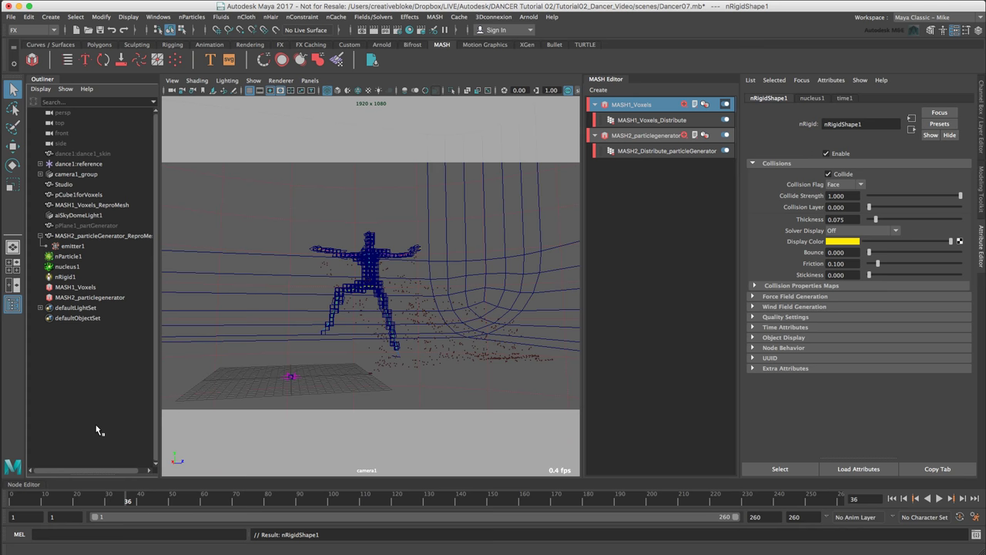
left_click(72, 277)
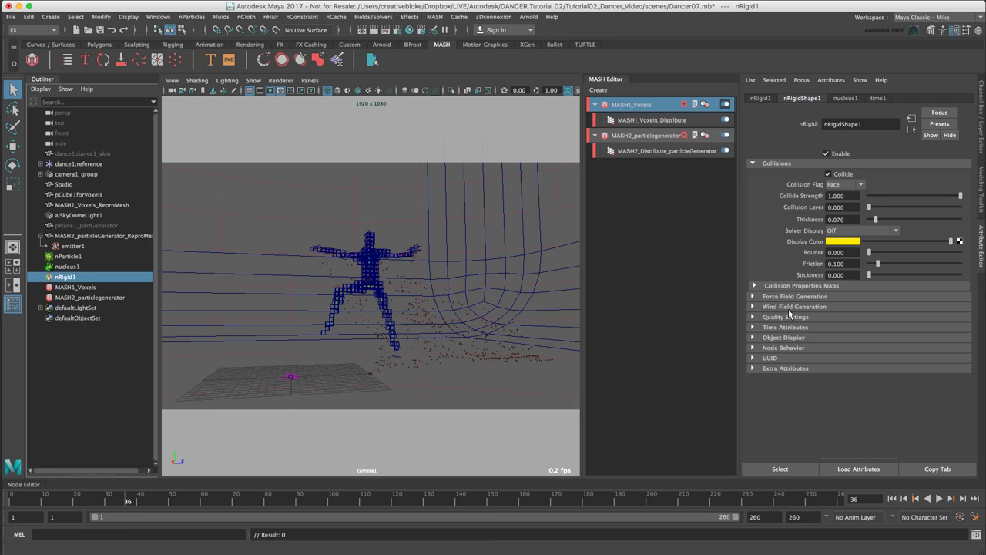
Replay the particle simulation from frame 1 and stop it around frame 39
left_click(893, 498)
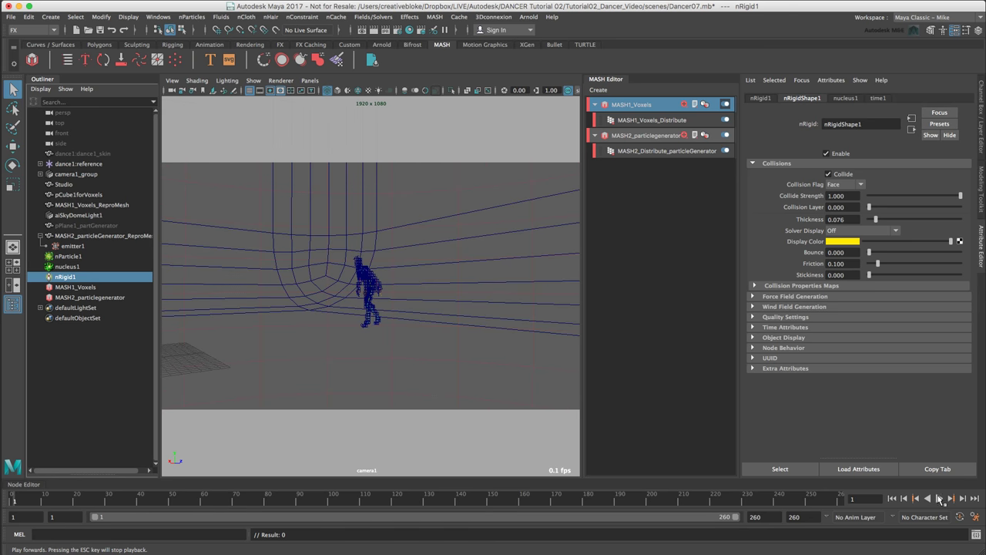
left_click(939, 498)
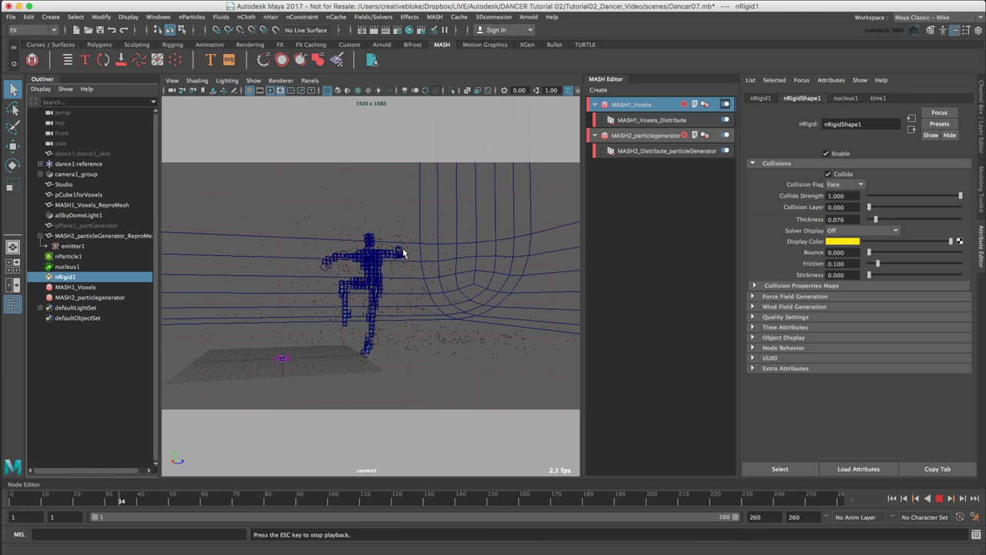
left_click(939, 499)
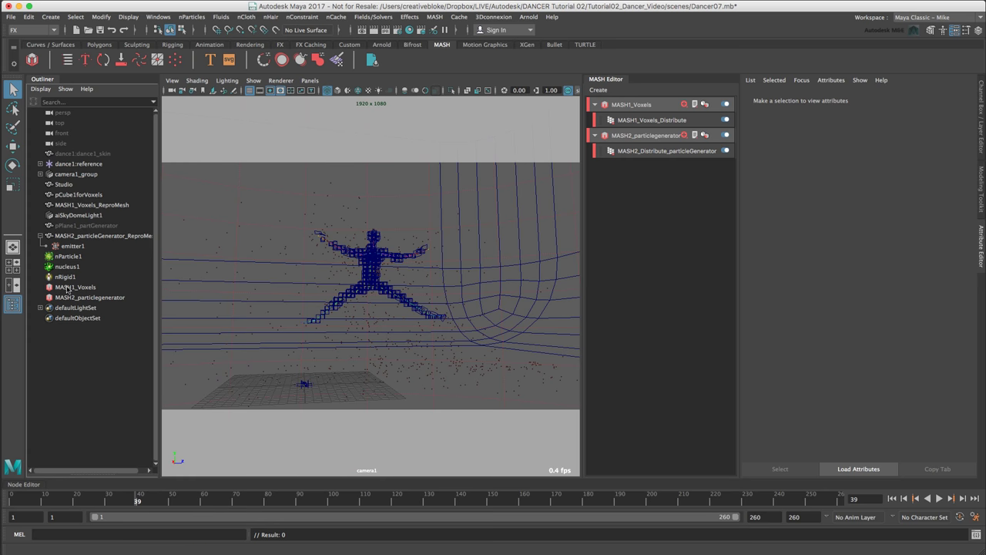
Create an instancer named VoxelCube1 that instances pCube1forVoxels onto nParticle1
left_click(81, 195)
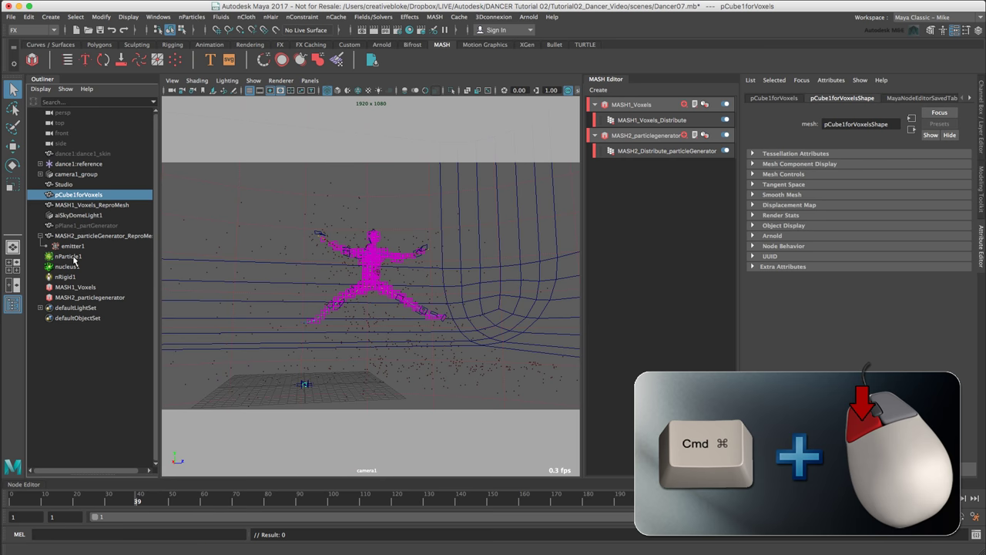
left_click(72, 259, "super")
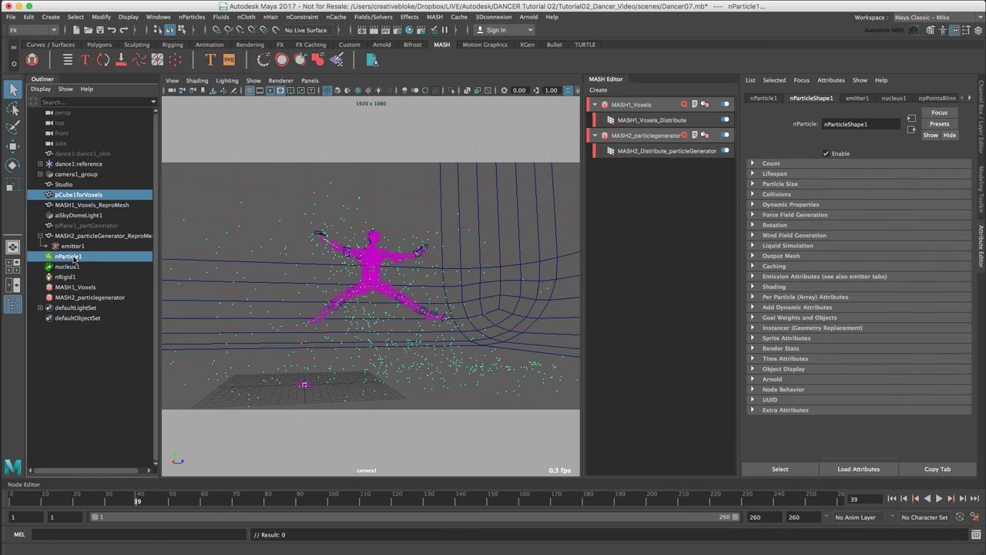
left_click(192, 18)
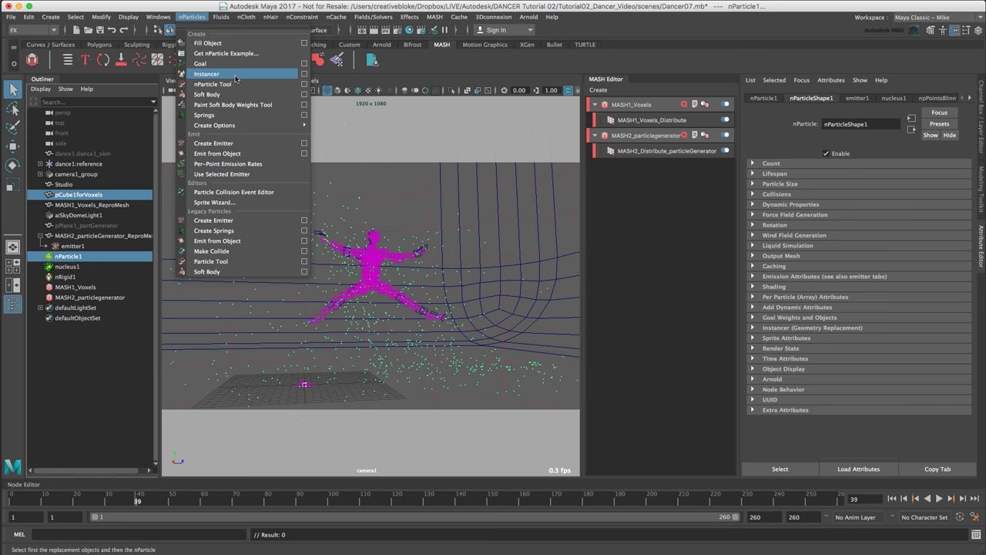
left_click(304, 74)
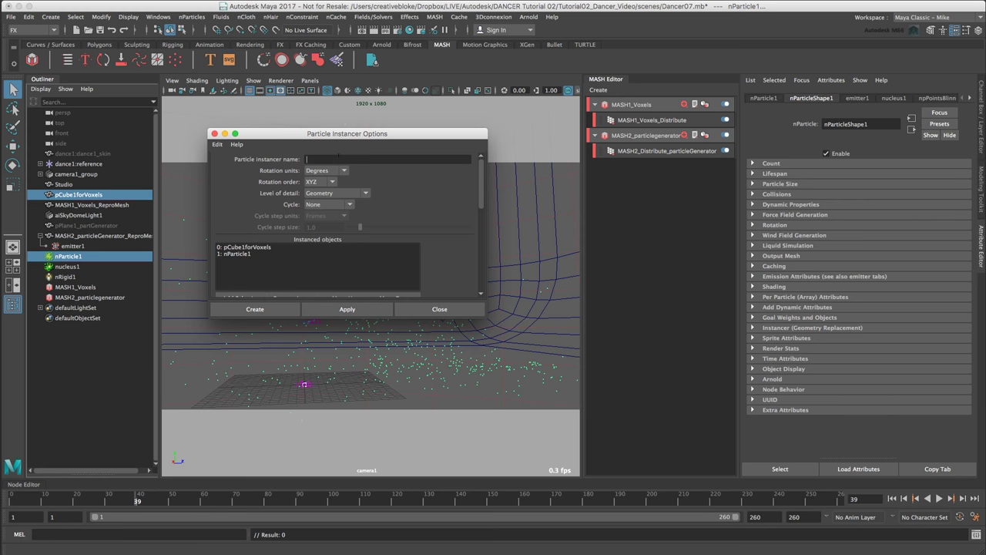
type("VoxelCube")
left_click(255, 309)
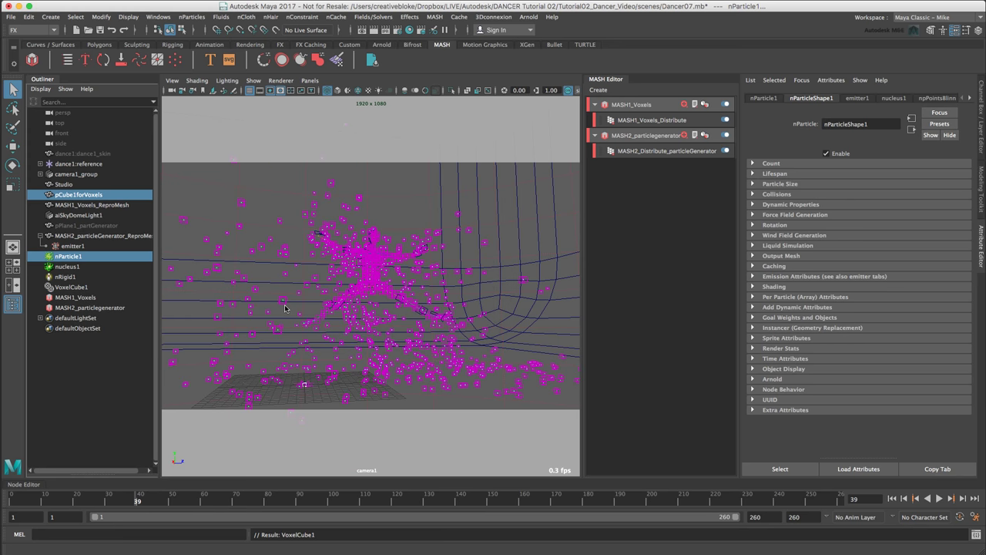
Select VoxelCube1 and replay the instanced cube simulation from frame 1
left_click(71, 287)
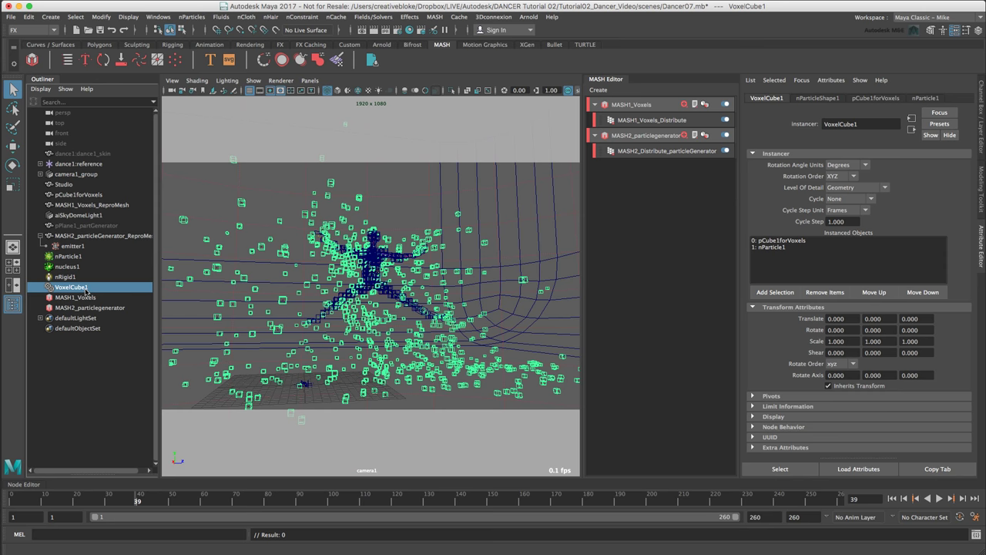
left_click(893, 498)
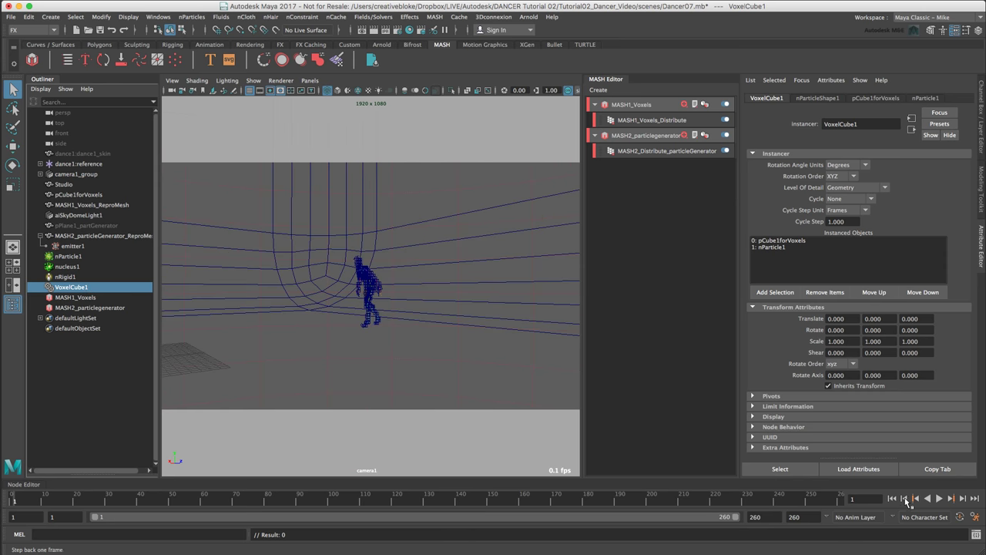
left_click(939, 499)
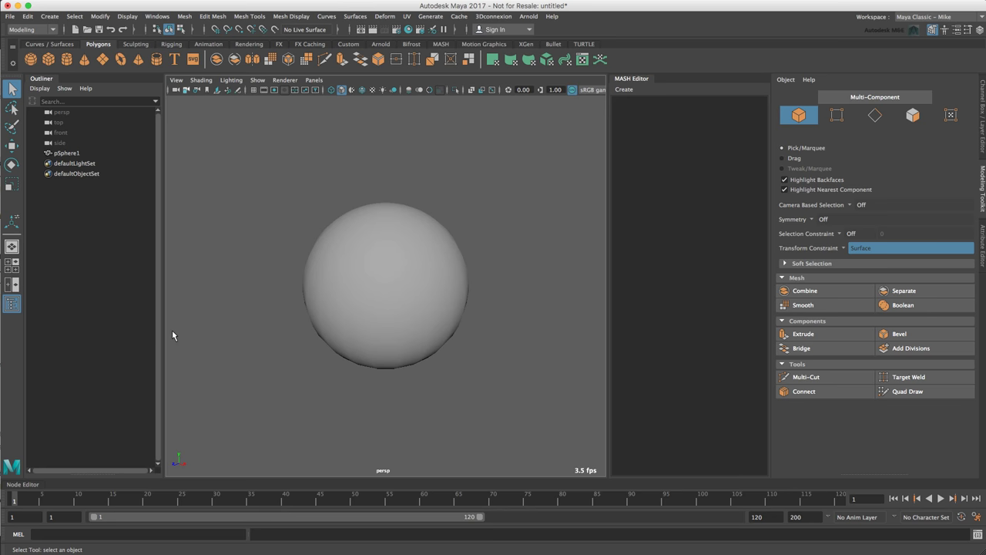
Select the polygon sphere pSphere1 in the viewport
left_click(360, 299)
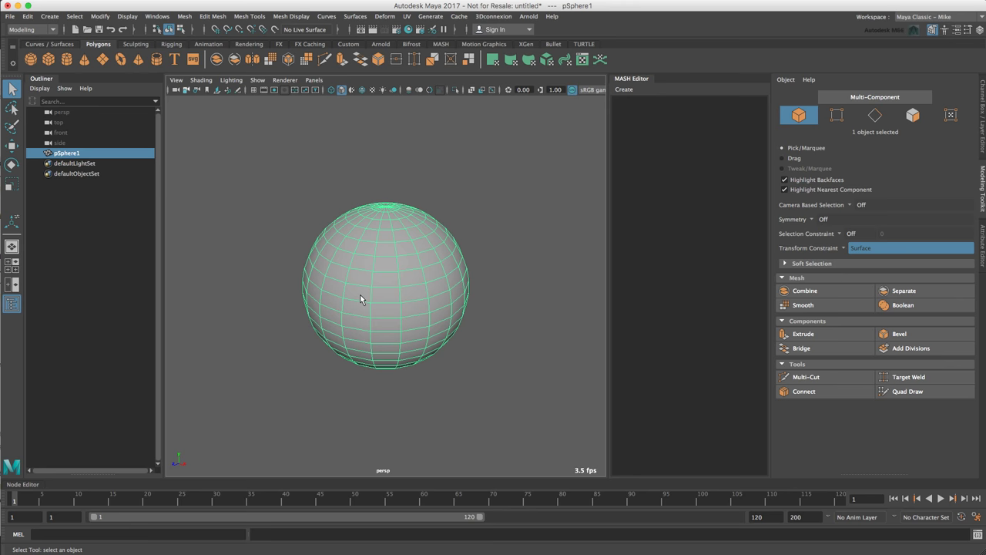
right_click_drag(354, 274, 356, 301)
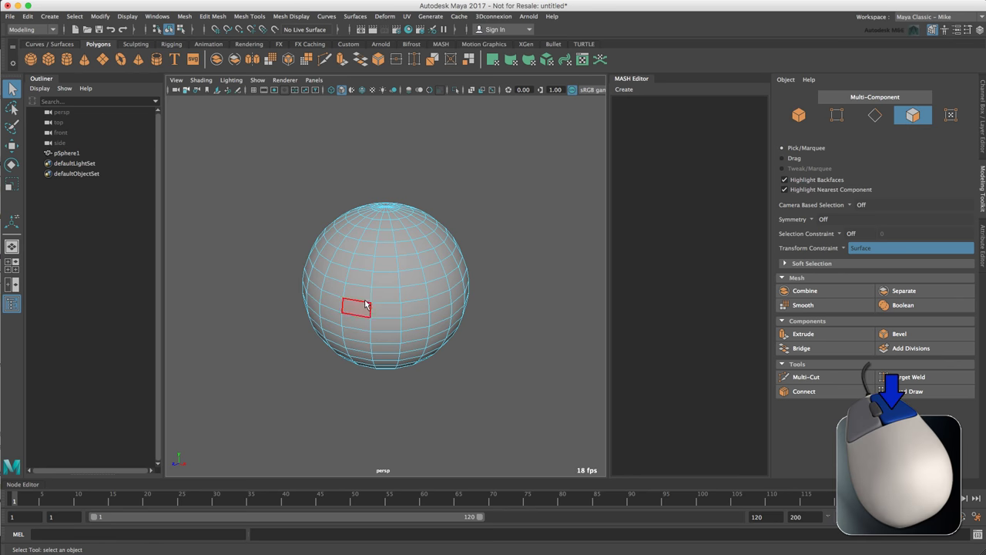
left_click(359, 295)
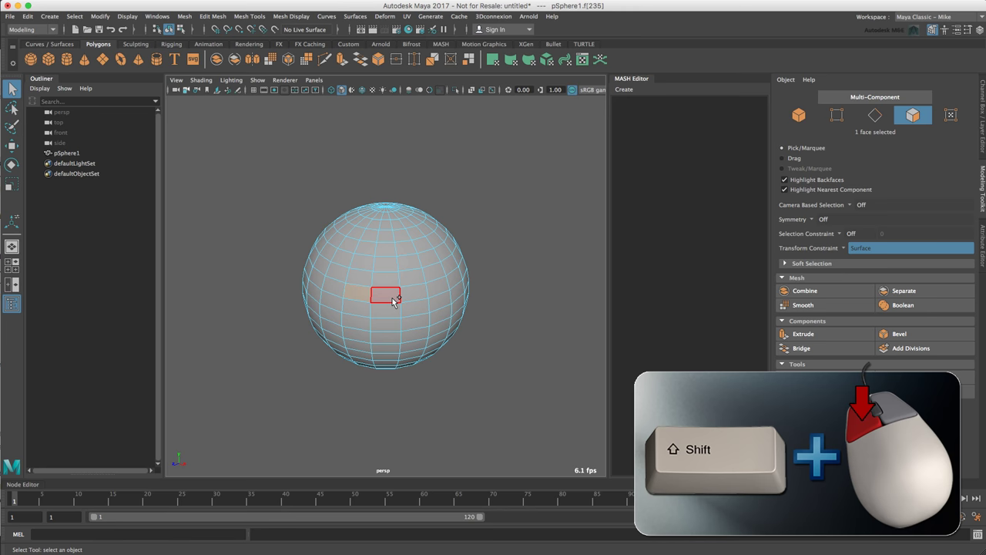
double_click(393, 298, "shift")
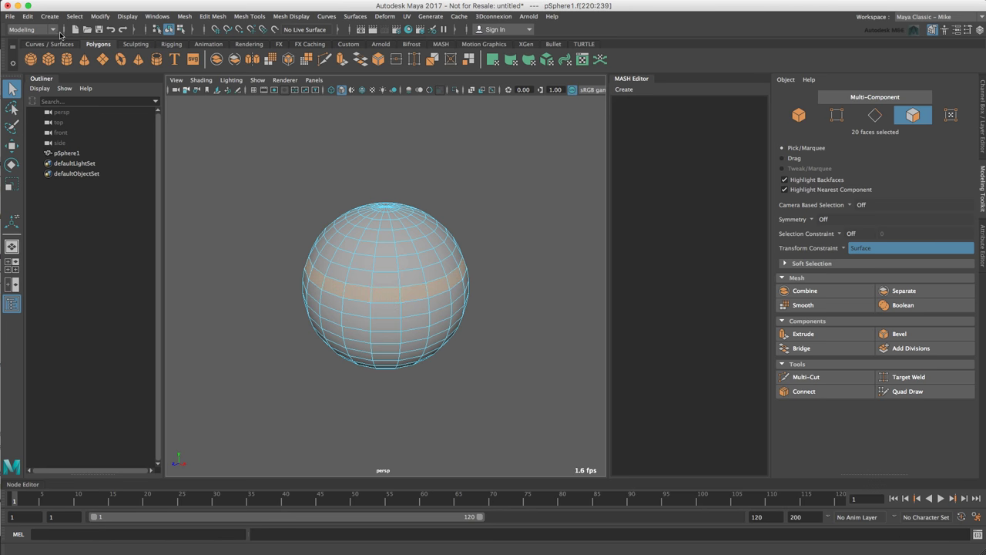
left_click(51, 17)
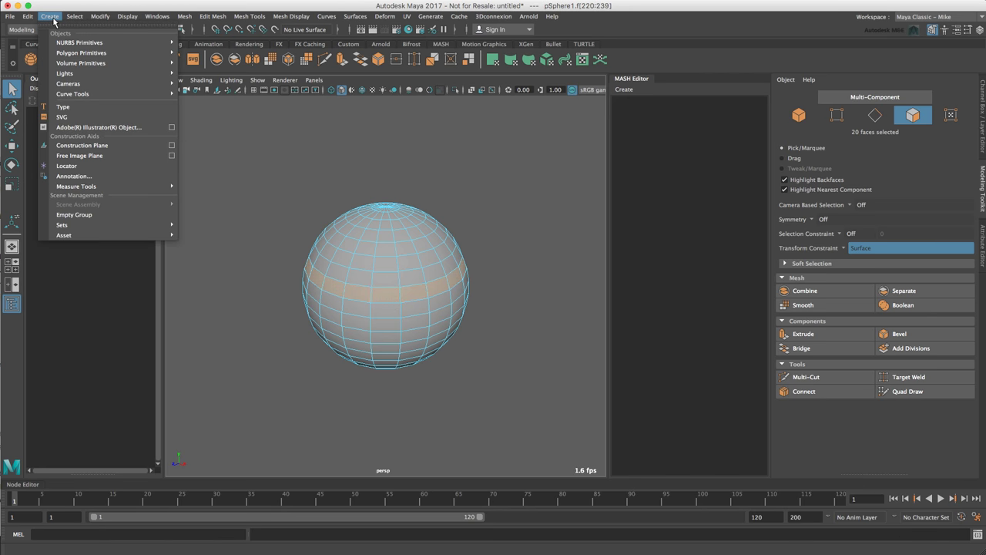
mouse_move(138, 225)
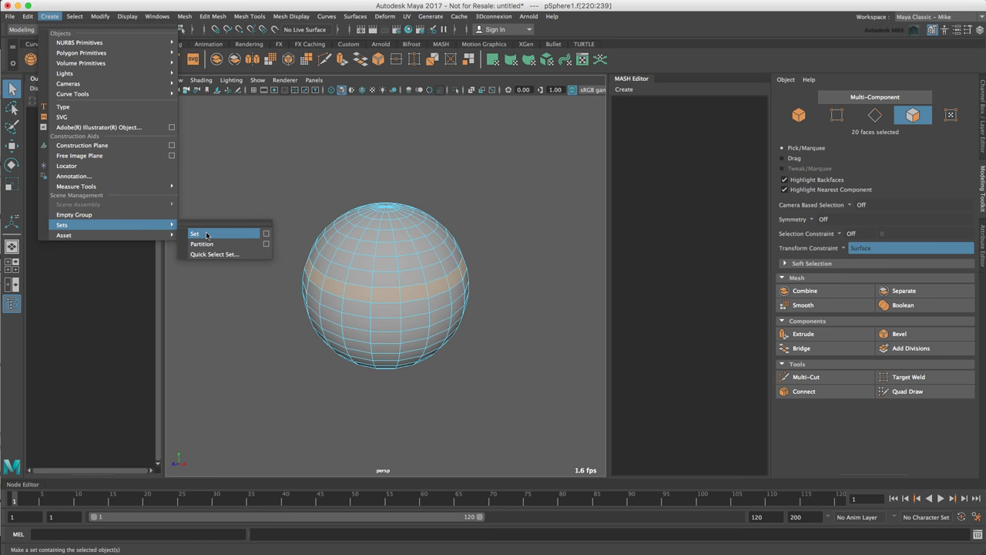
left_click(266, 233)
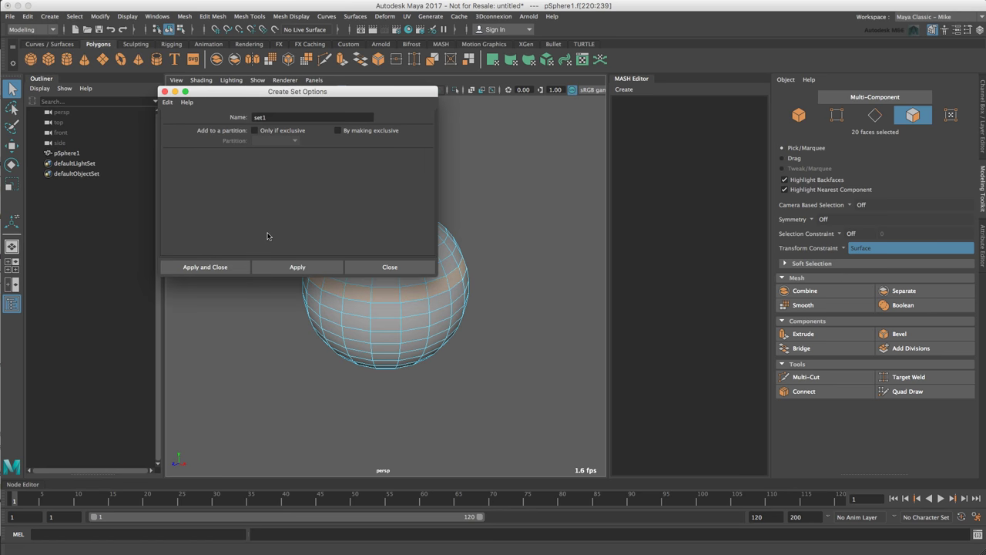
left_click(228, 269)
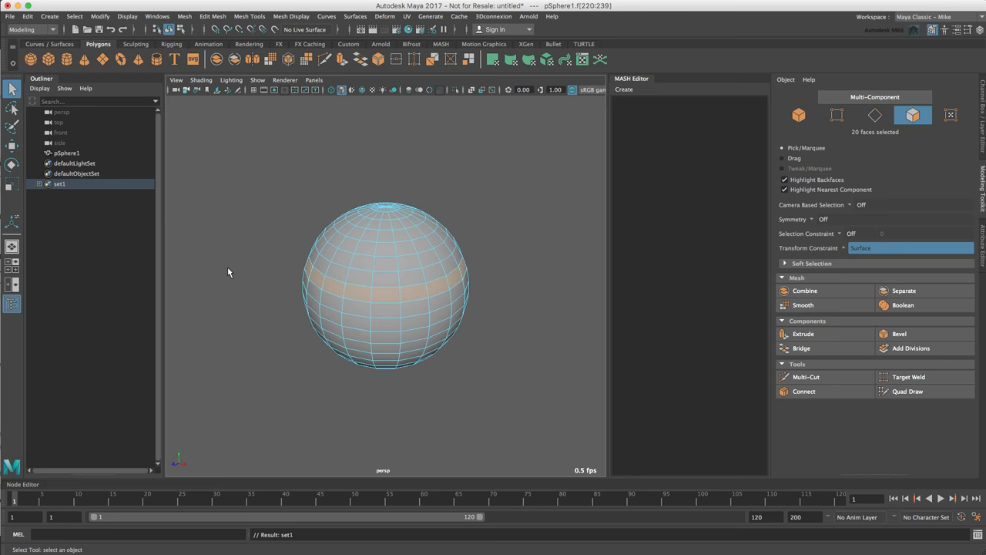
left_click(280, 327)
left_click(356, 337)
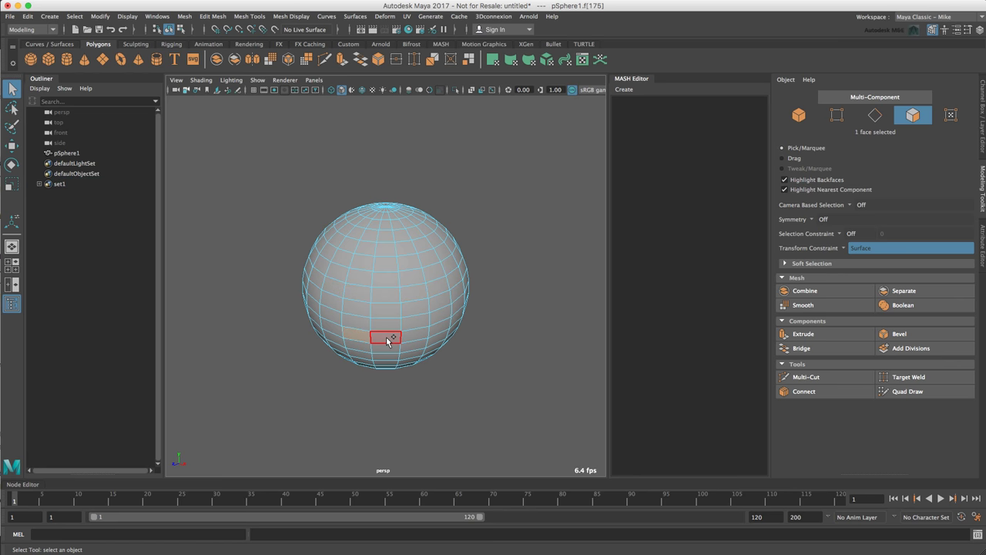
double_click(387, 342, "shift")
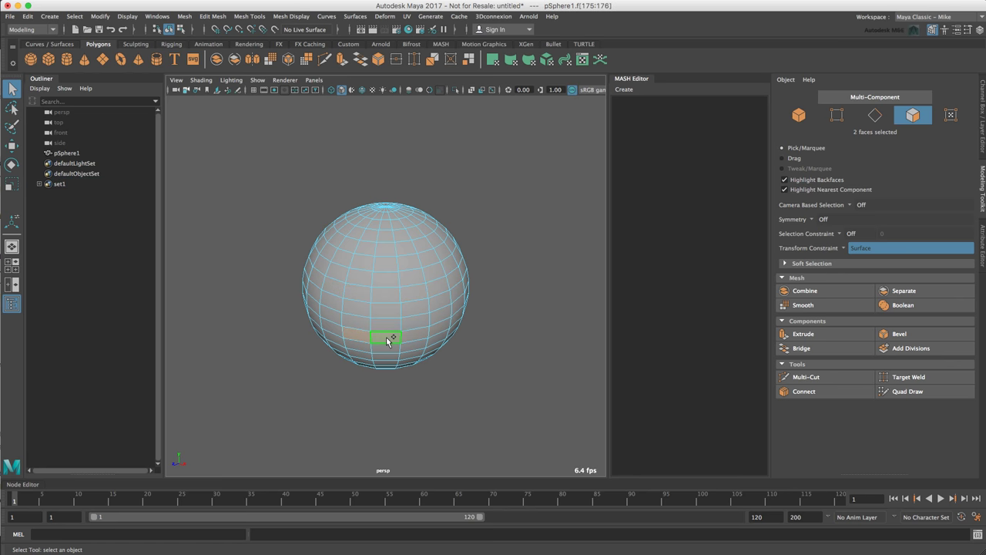
left_click(49, 16)
mouse_move(124, 230)
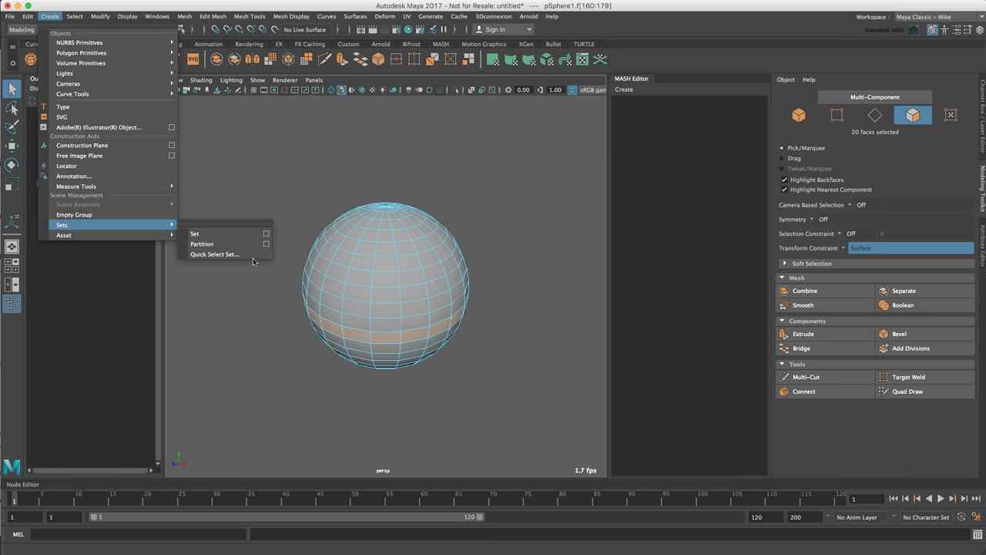
left_click(267, 234)
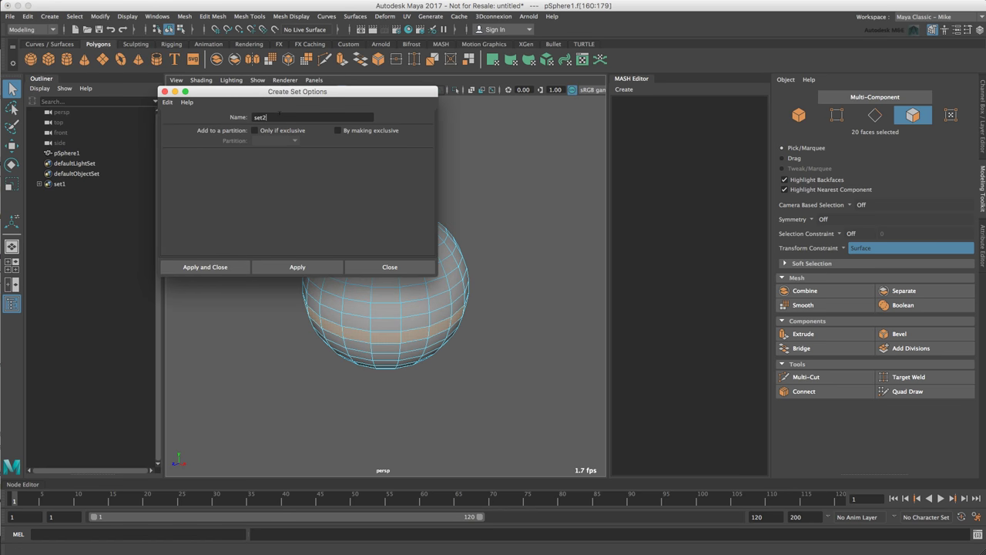
left_click(223, 269)
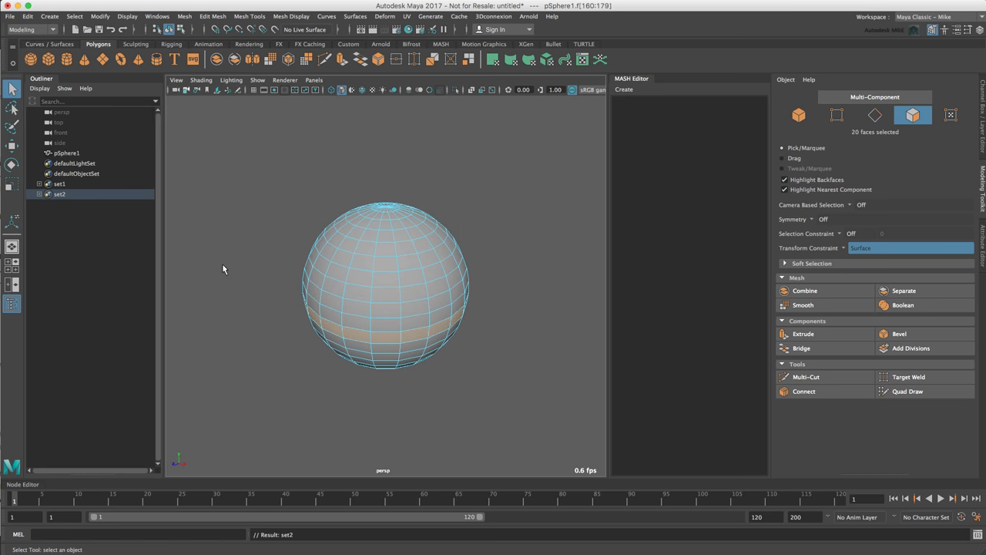
left_click(223, 269)
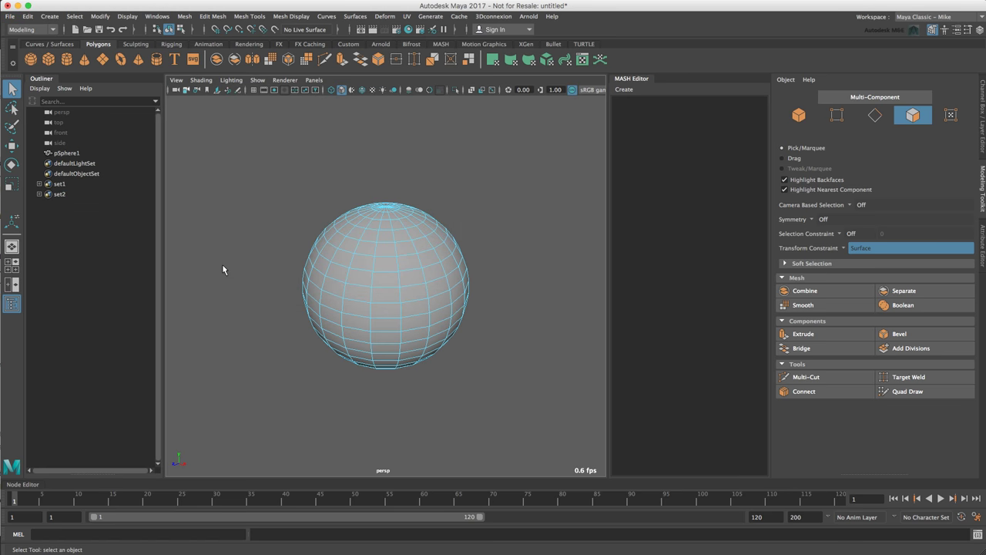
left_click(411, 321)
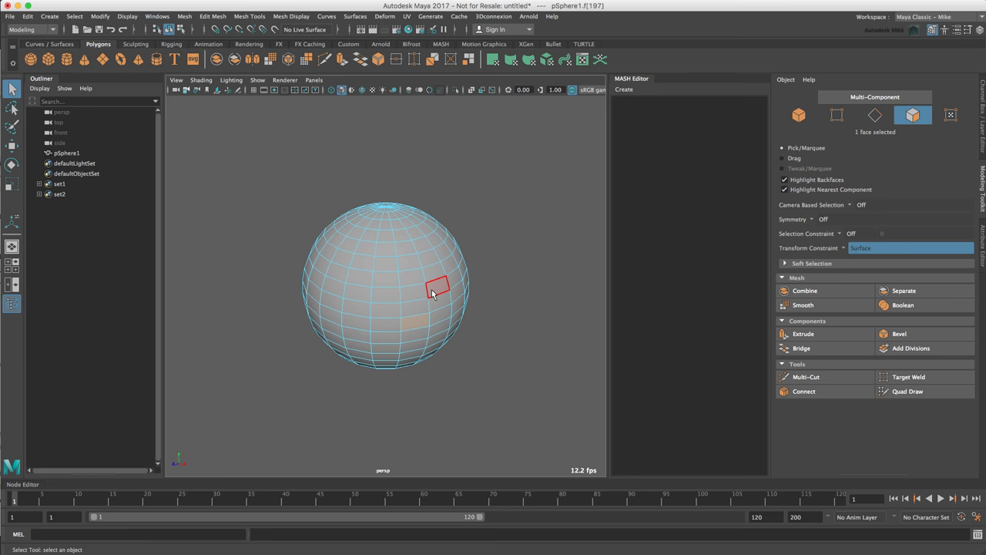
left_click(436, 288, "shift")
left_click(385, 277, "shift")
left_click(385, 310, "shift")
left_click(320, 303, "shift")
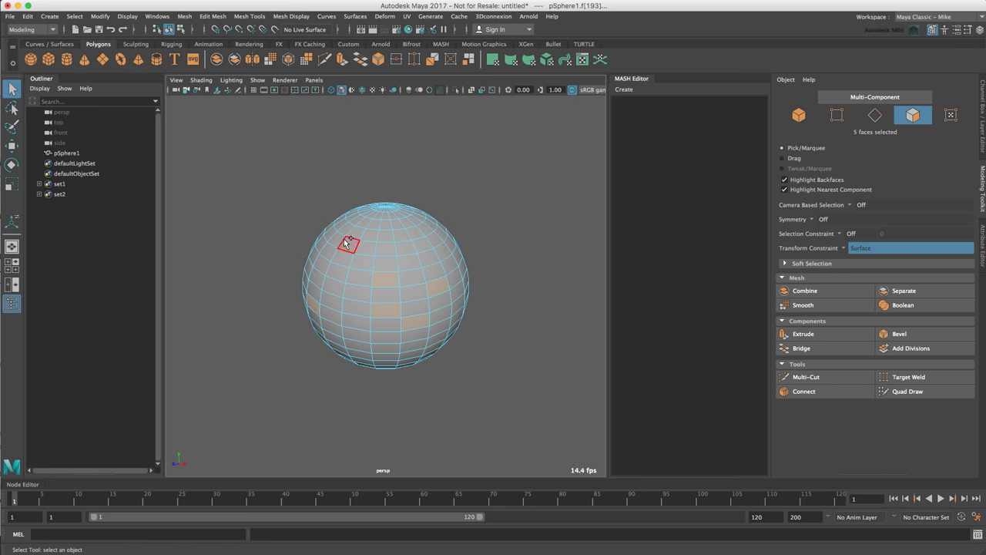
left_click(347, 243, "shift")
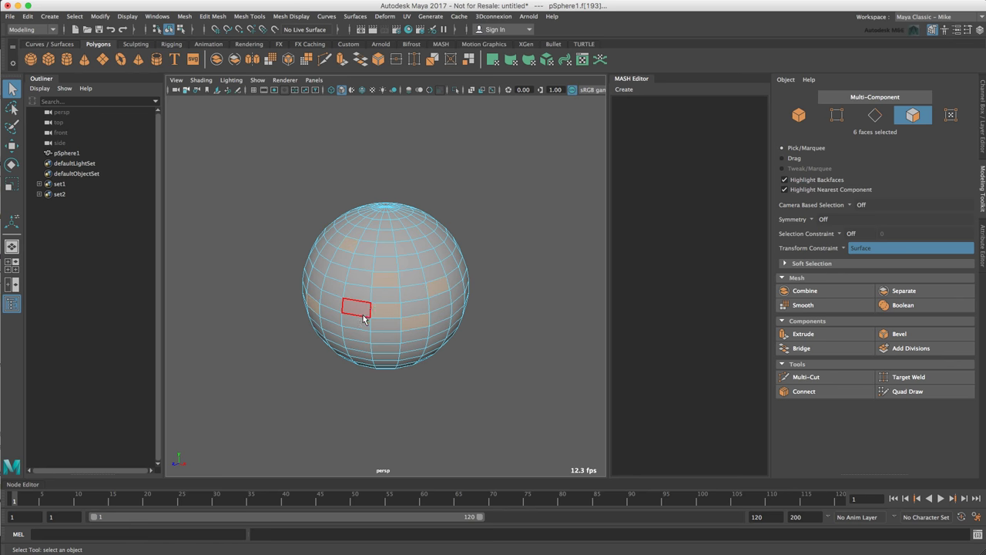
left_click(393, 398)
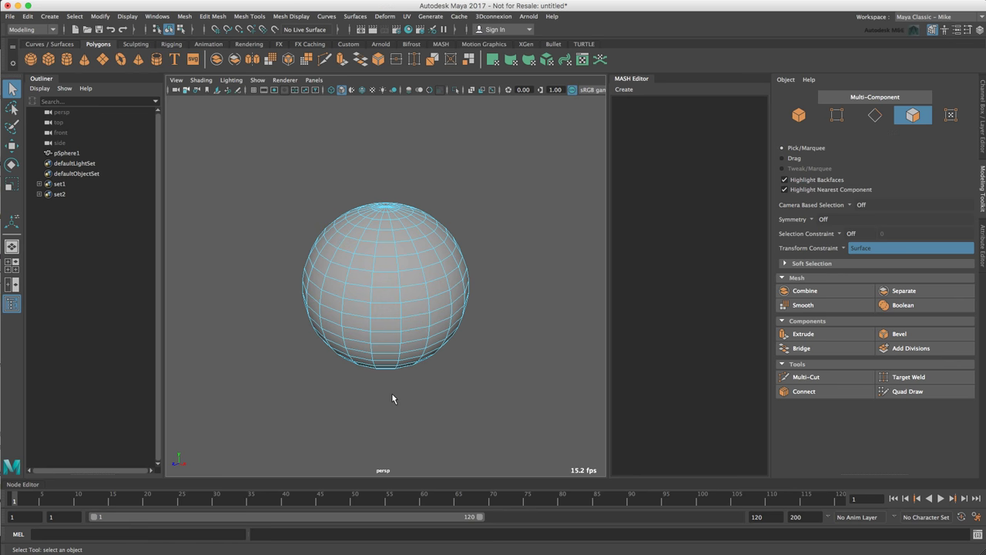
left_click(64, 195)
right_click(64, 195)
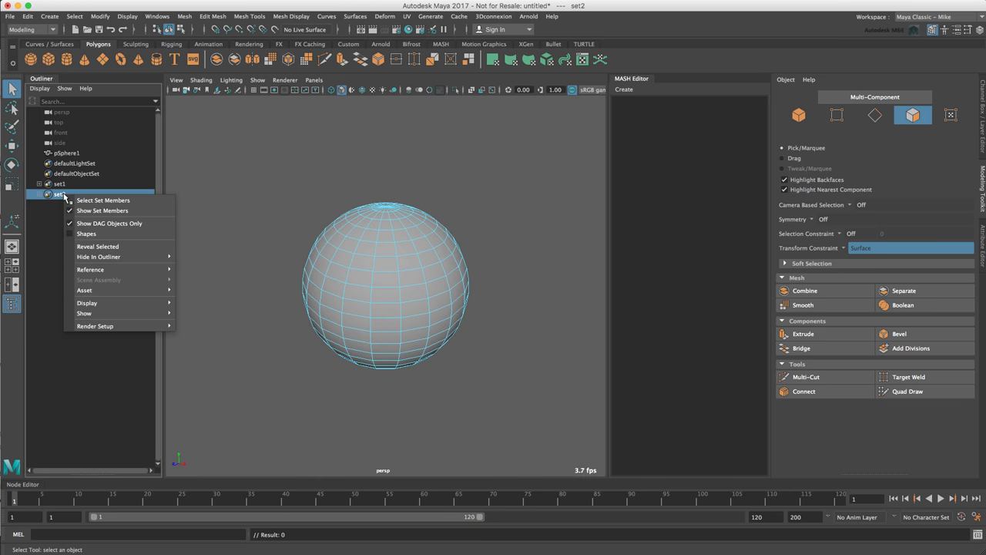
left_click(117, 200)
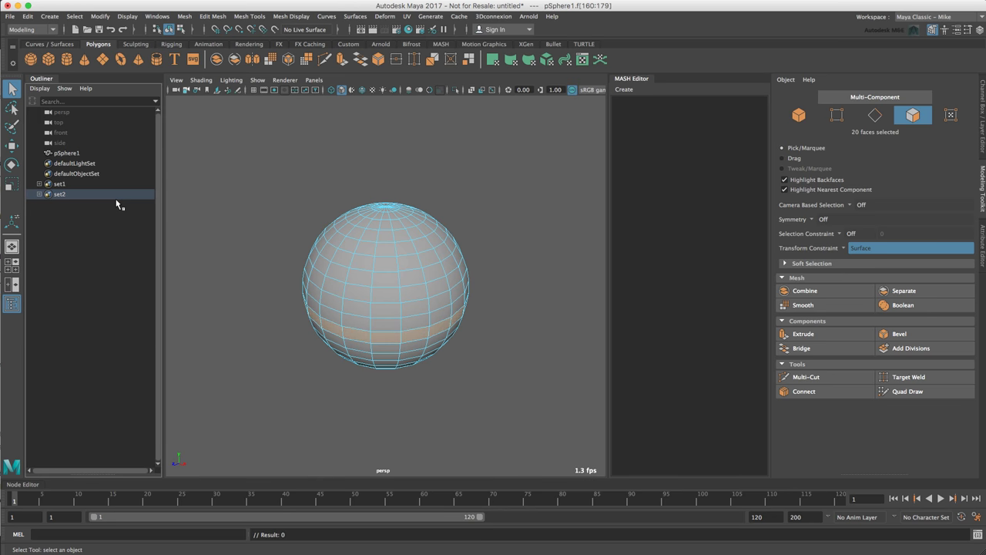
left_click(60, 186)
right_click(60, 187)
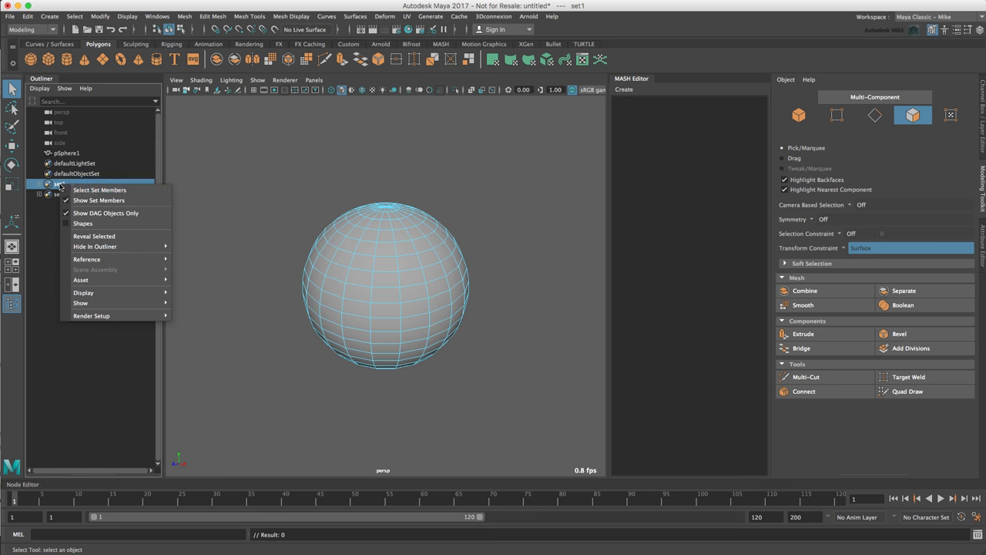
left_click(100, 189)
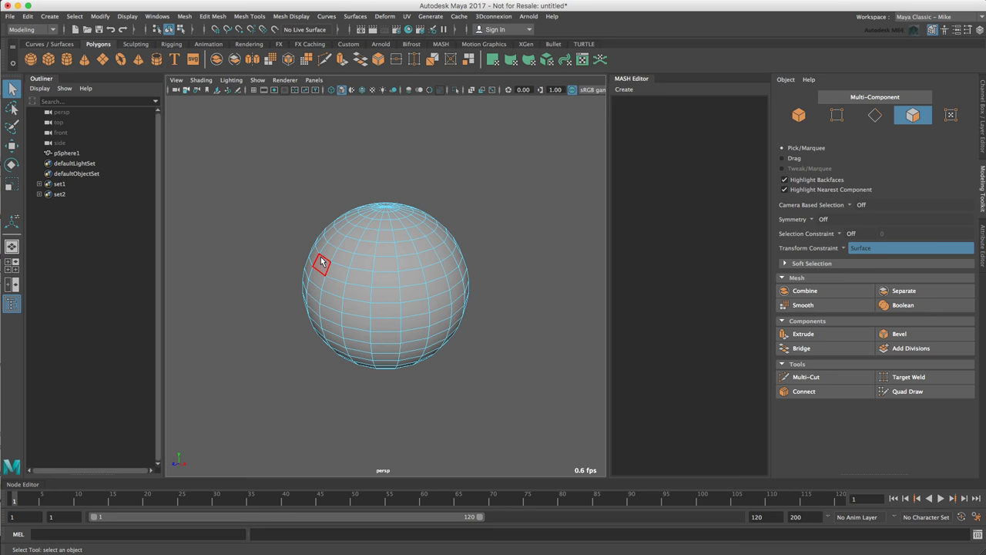
Bevel the 20 faces stored in set1
left_click(58, 185)
right_click(57, 184)
left_click(93, 189)
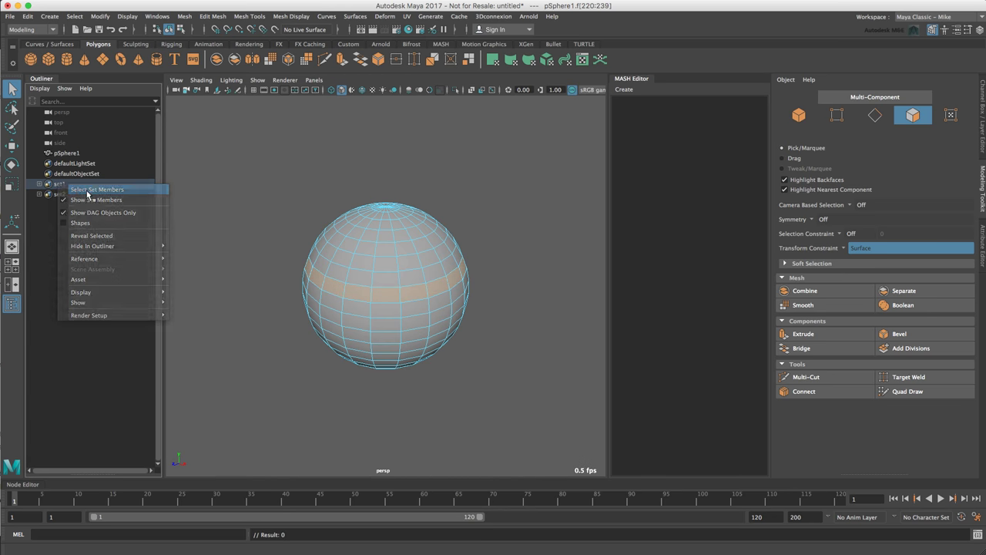
left_click(897, 334)
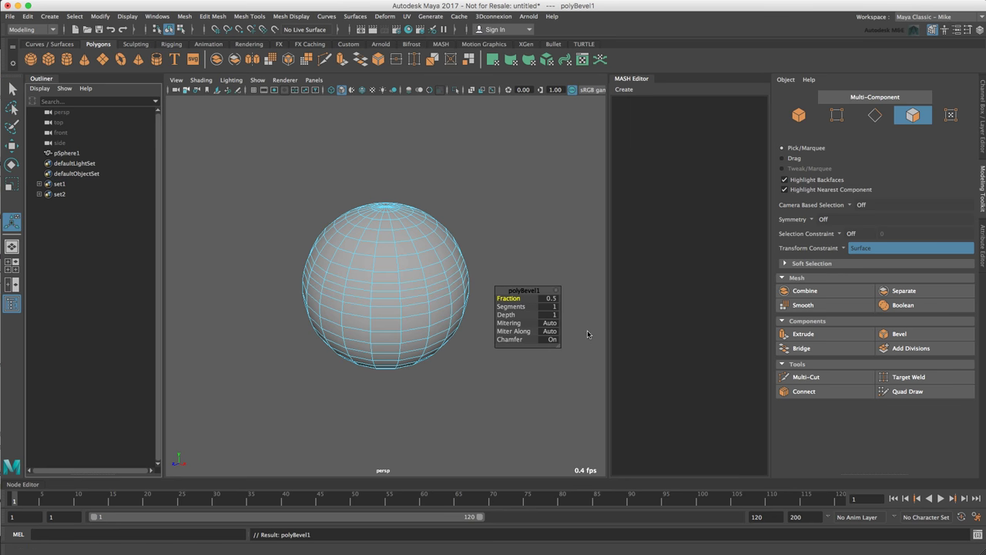
Extrude set2's 20 faces outward to Local Translate Z 0.254, then deselect
left_click(62, 195)
right_click(62, 195)
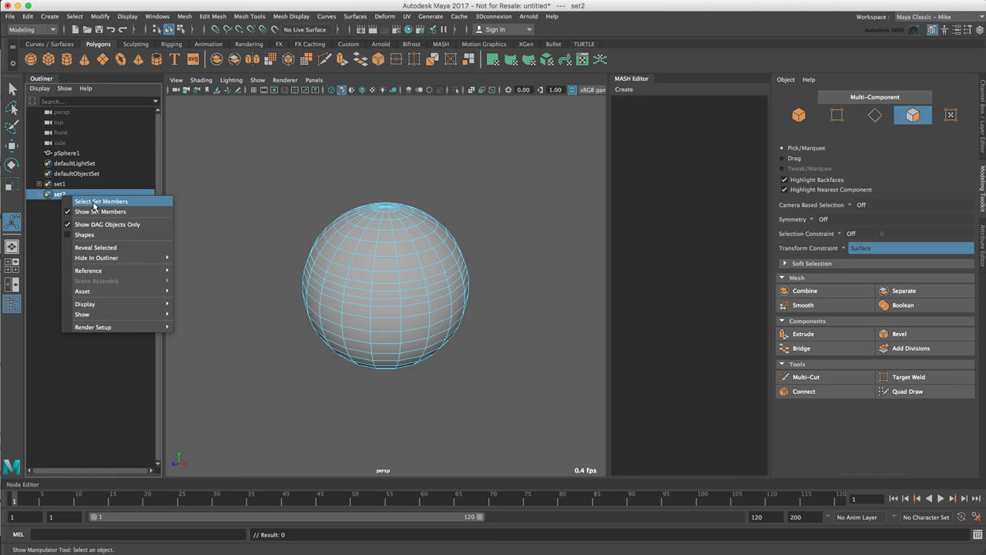
left_click(96, 205)
left_click(804, 333)
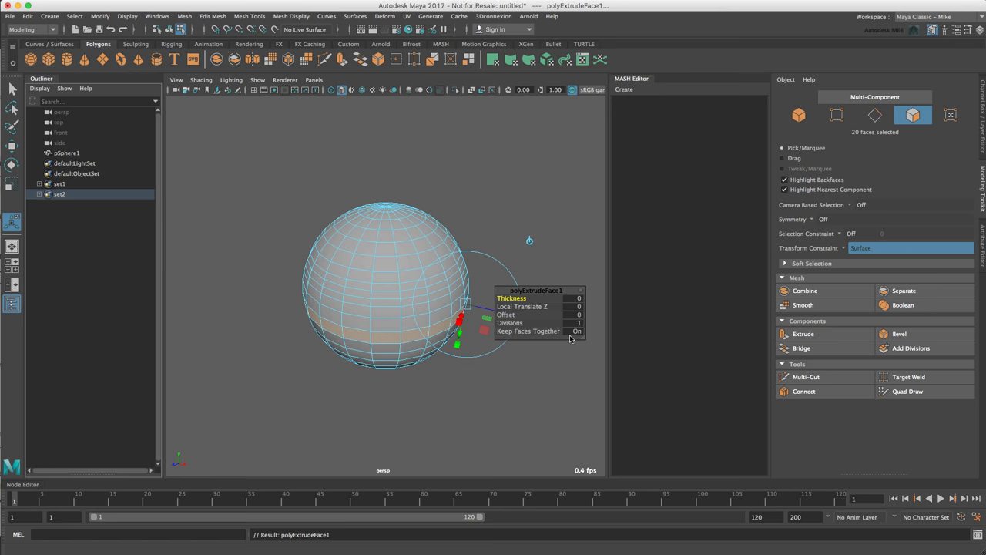
left_click_drag(485, 312, 493, 314)
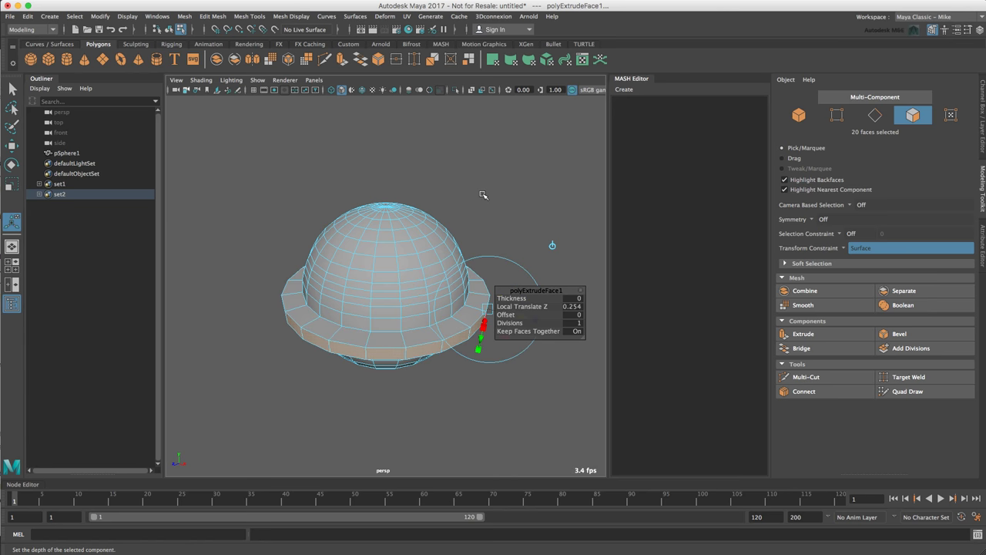
left_click(540, 177)
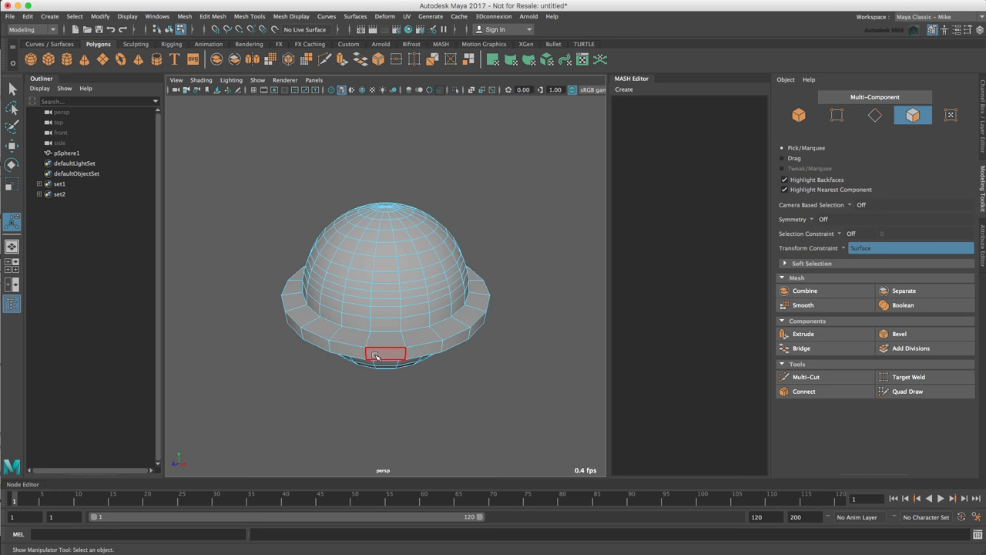
Select a vertical face loop and save it as quick select set Loop on the shelf
left_click(380, 323)
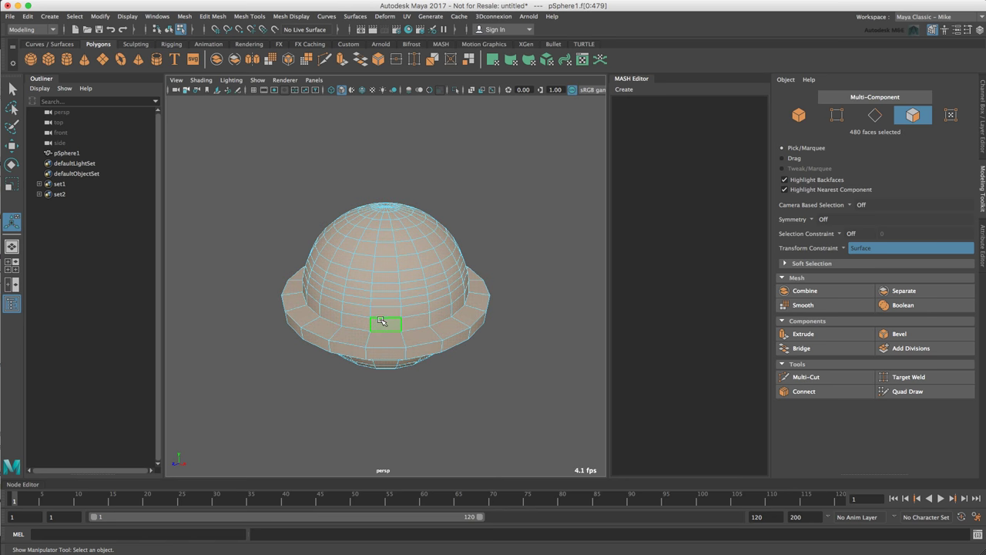
double_click(384, 313)
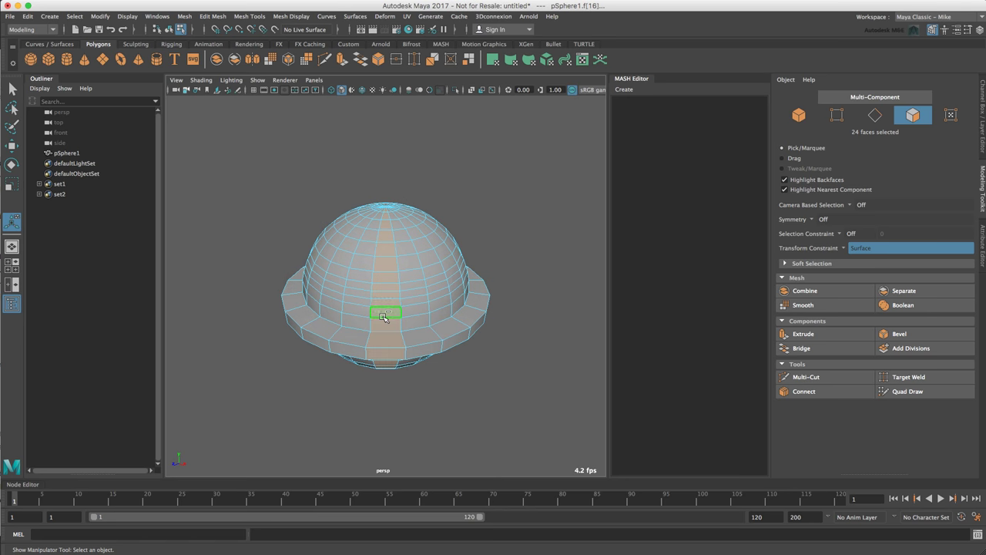
left_click(52, 19)
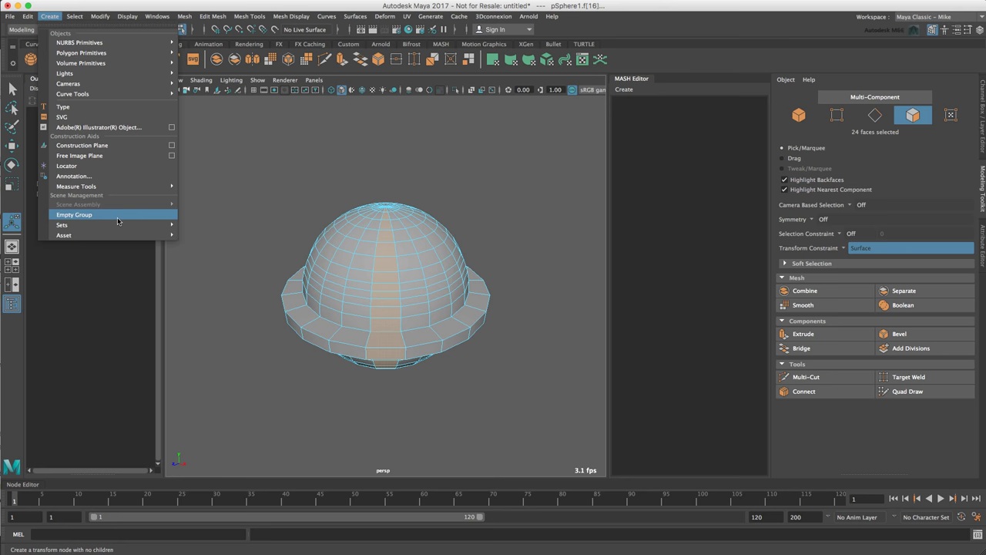
mouse_move(155, 224)
left_click(214, 254)
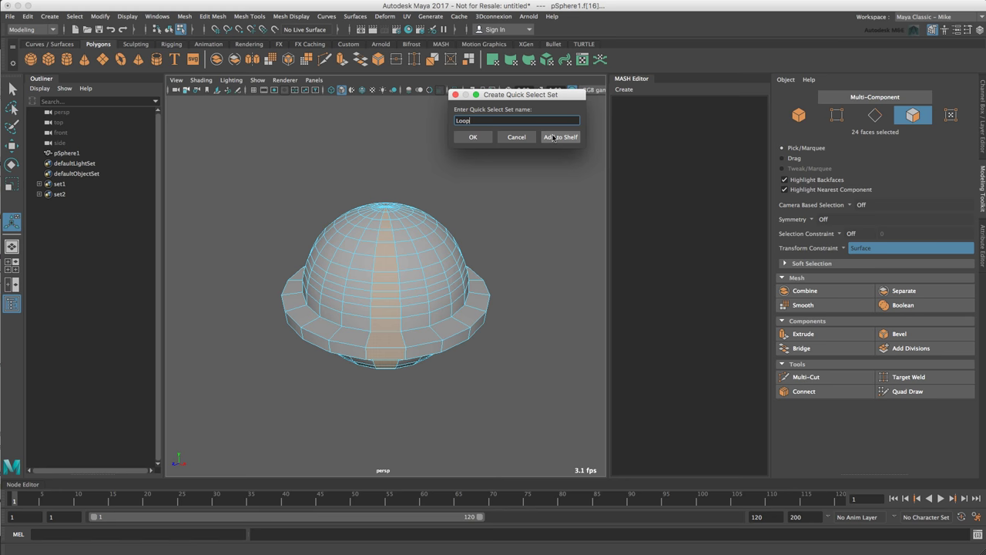
left_click(553, 137)
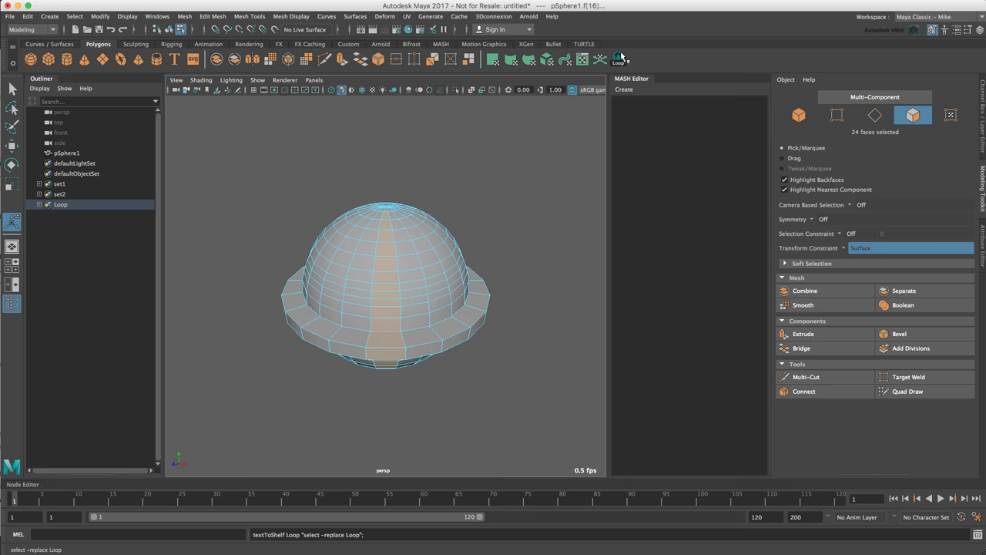
Test the Loop shelf button by clearing and reselecting the loop faces
left_click(573, 187)
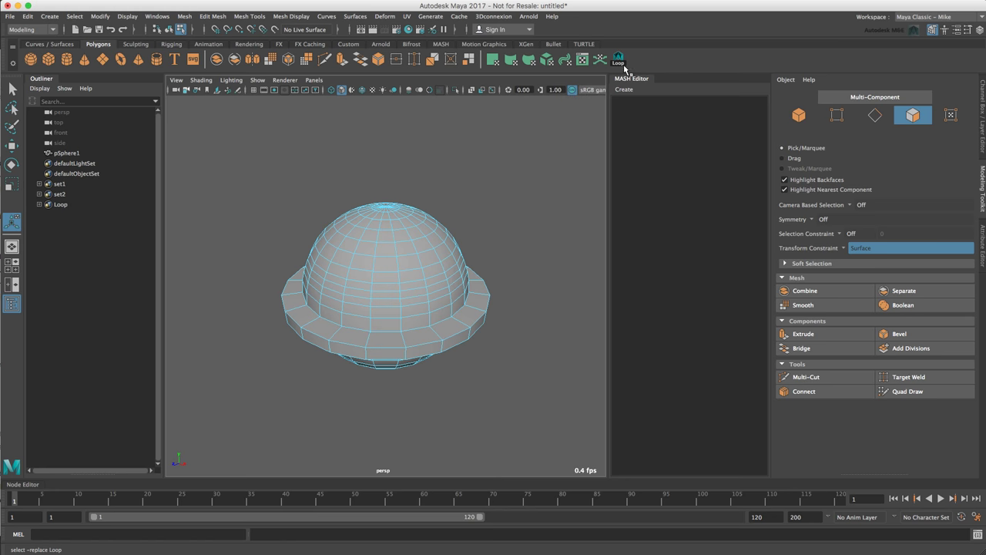
left_click(619, 60)
left_click(535, 197)
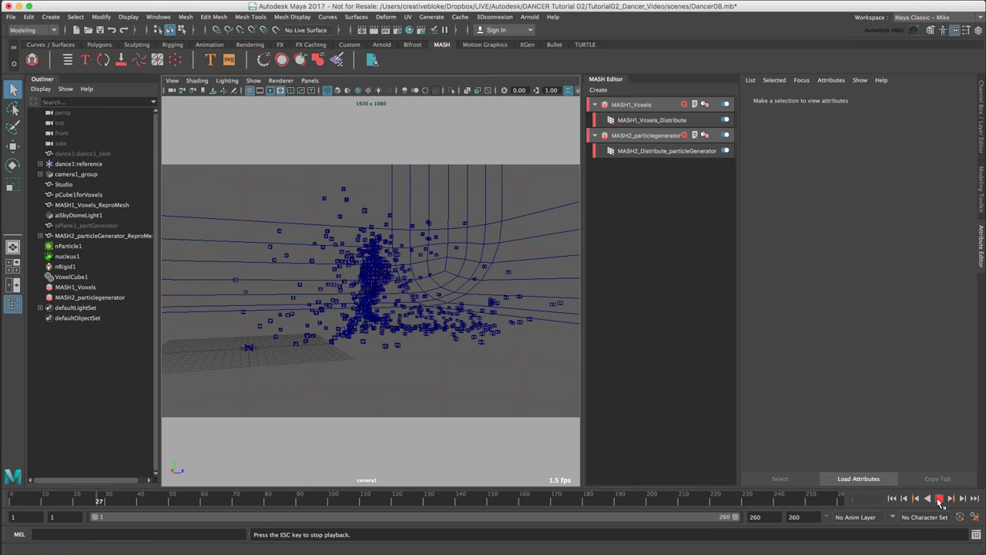
Stop playback at frame 1, select the dancer skin, unhide everything and use smooth shading
left_click(940, 500)
left_click(893, 498)
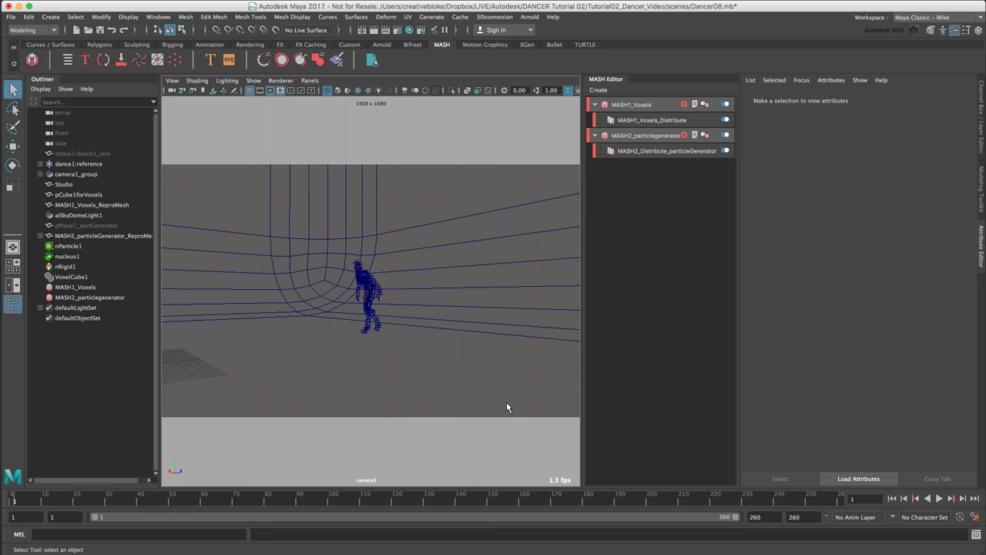
left_click(66, 154)
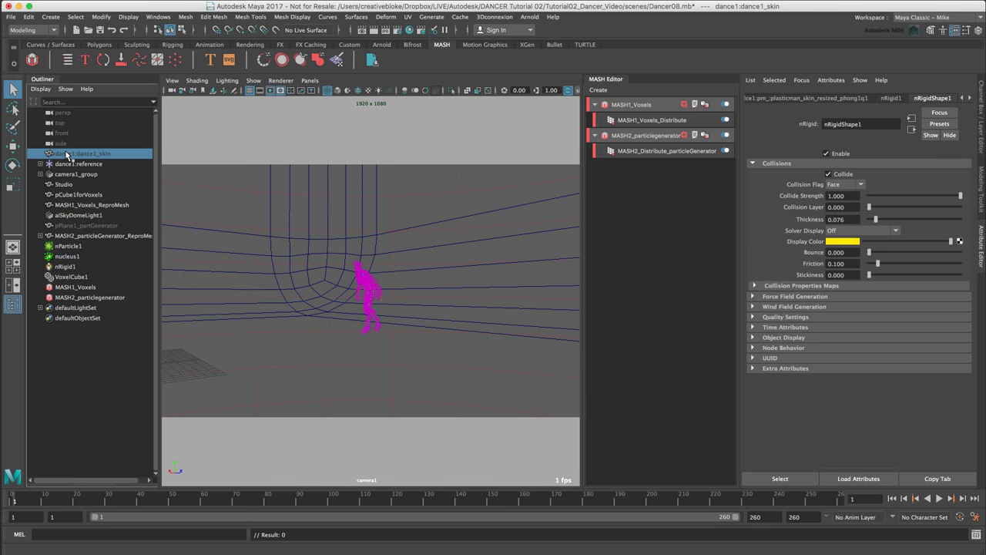
key("shift+h")
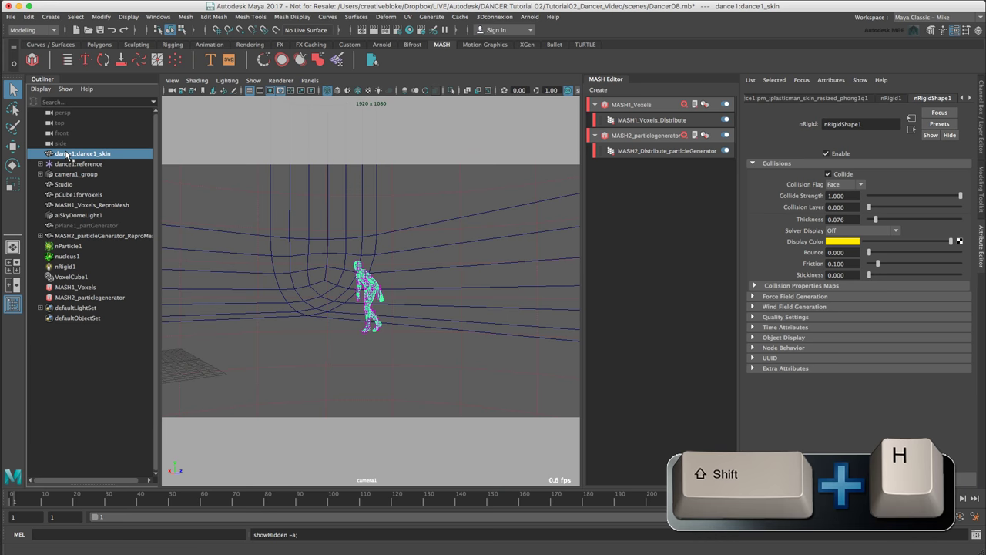
left_click(196, 80)
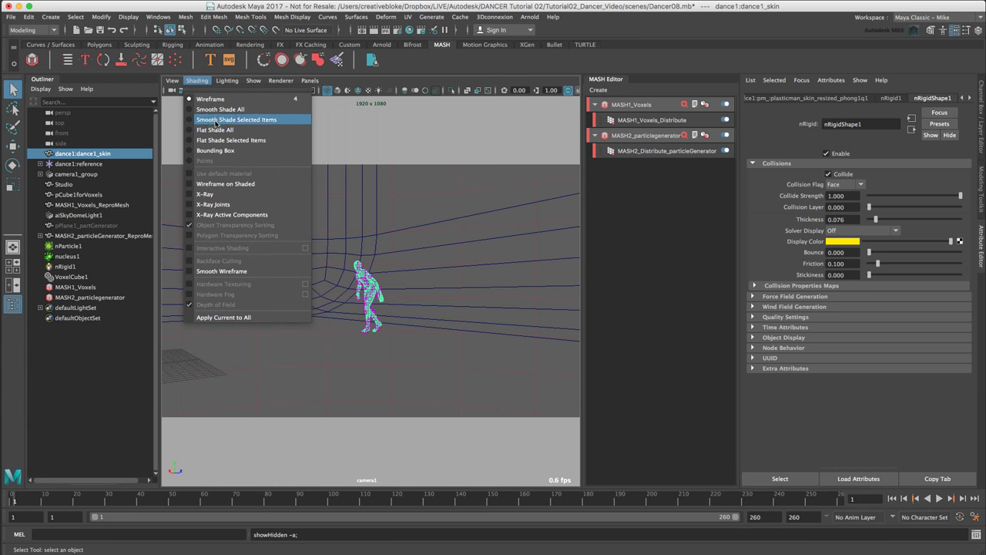
left_click(220, 109)
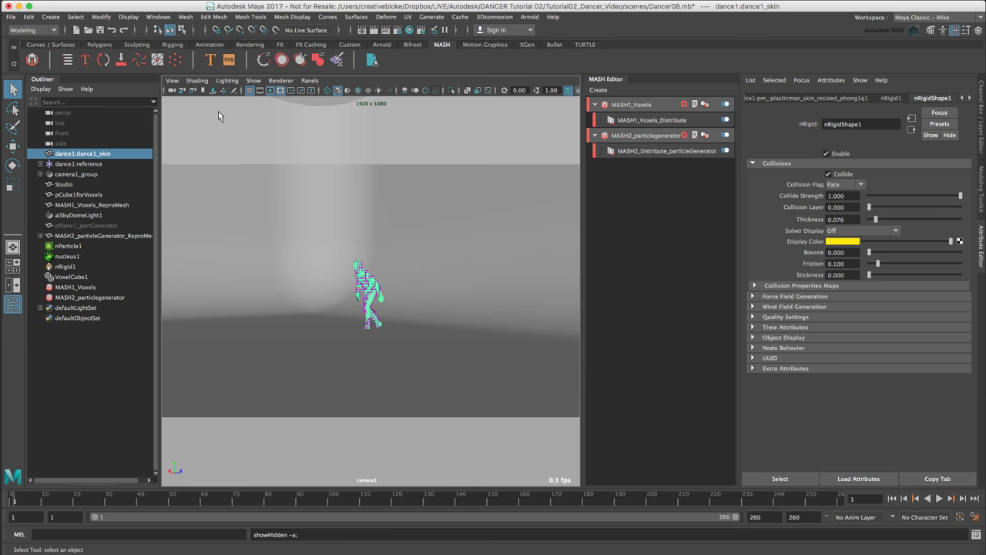
Look through the perspective camera with the dancer framed in view
left_click(199, 81)
mouse_move(310, 82)
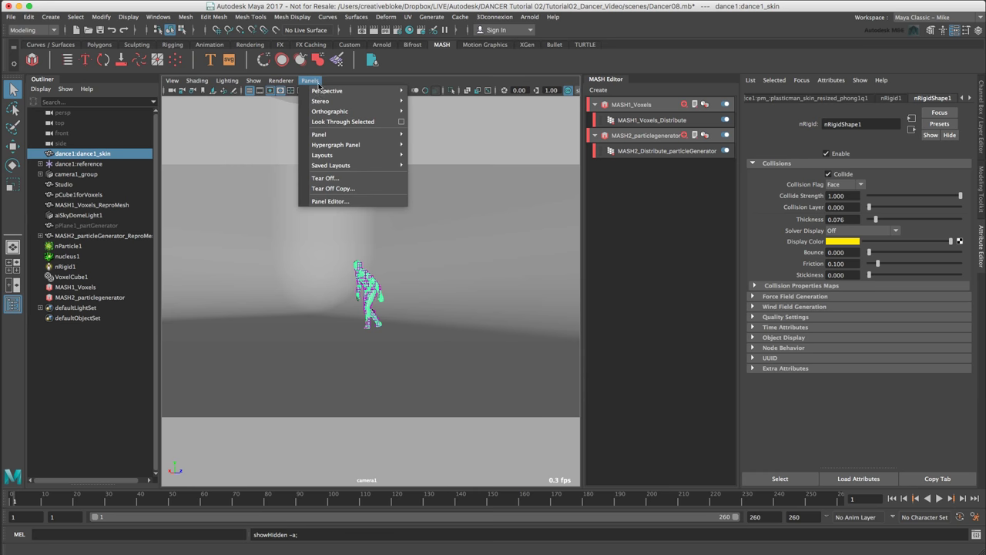
mouse_move(389, 91)
left_click(426, 102)
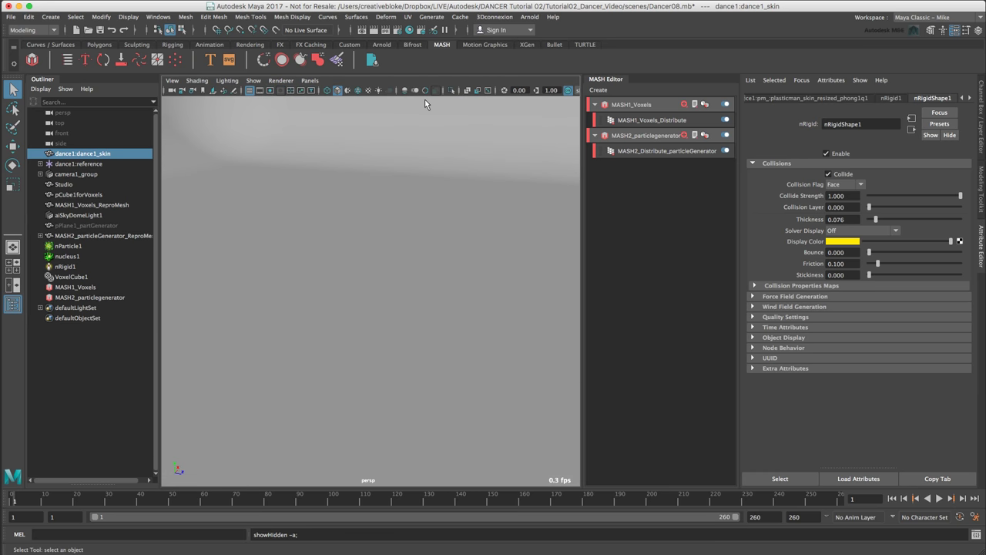
key("f")
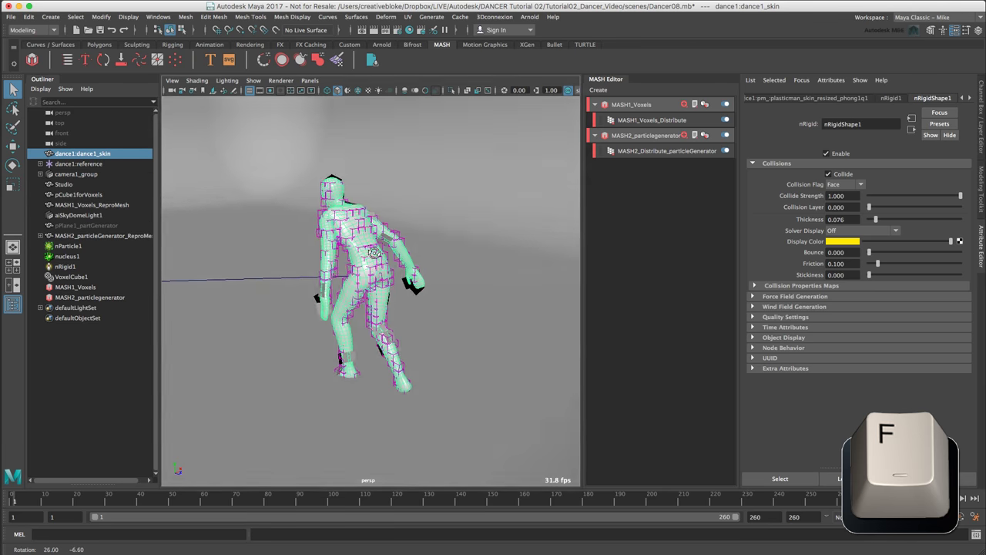
scroll(377, 256, "up", 3)
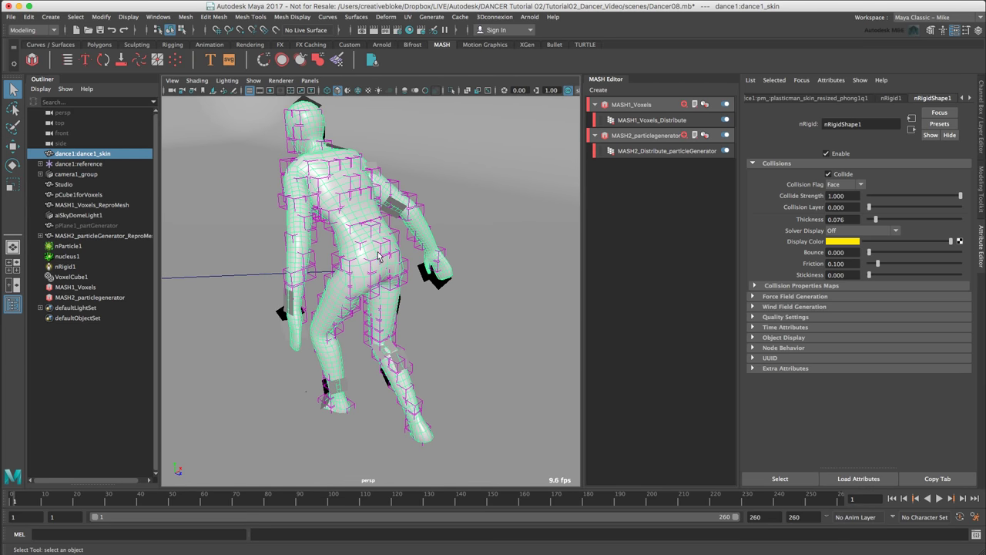
Hide MASH1_Voxels_ReproMesh and MASH2_particleGenerator_ReproMesh with Ctrl+H
left_click(107, 206)
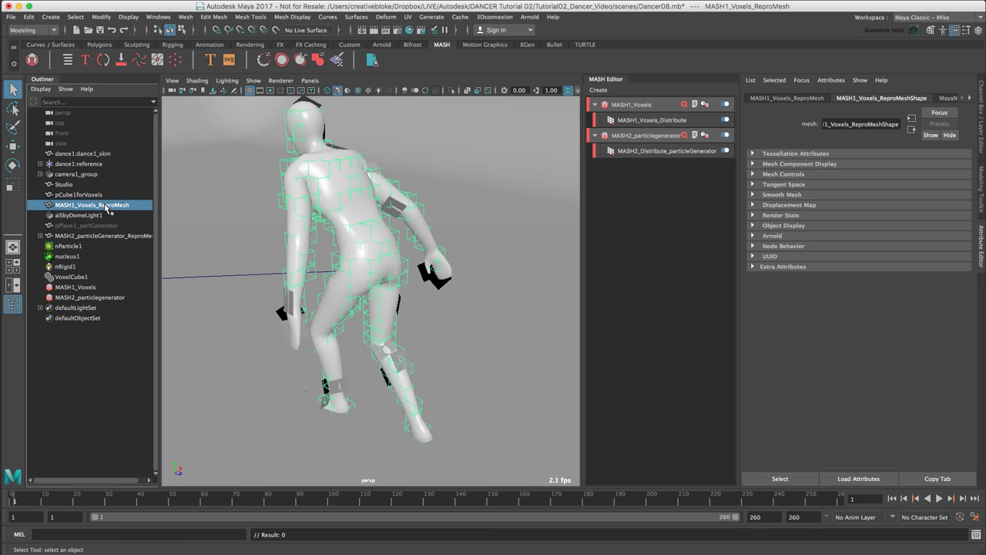
key("ctrl+h")
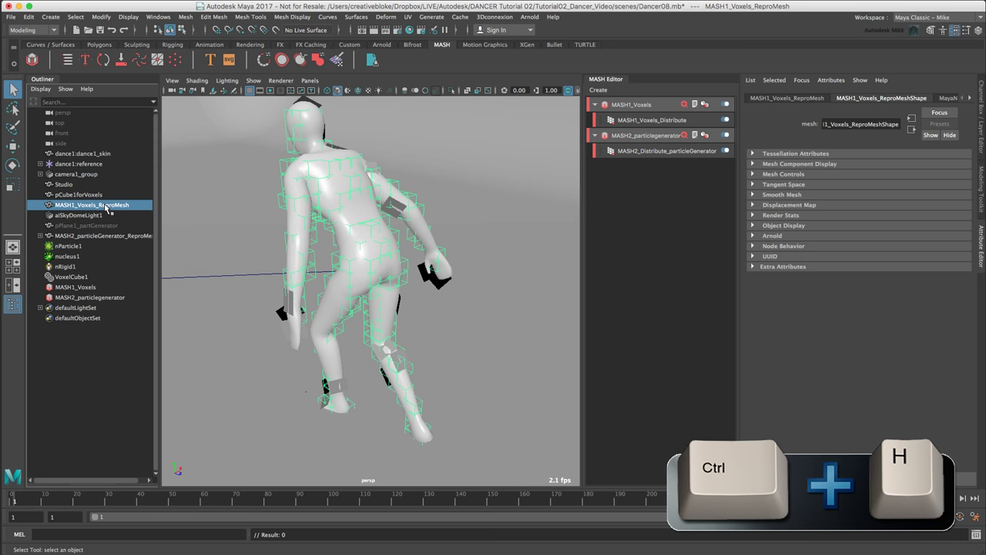
left_click(100, 236)
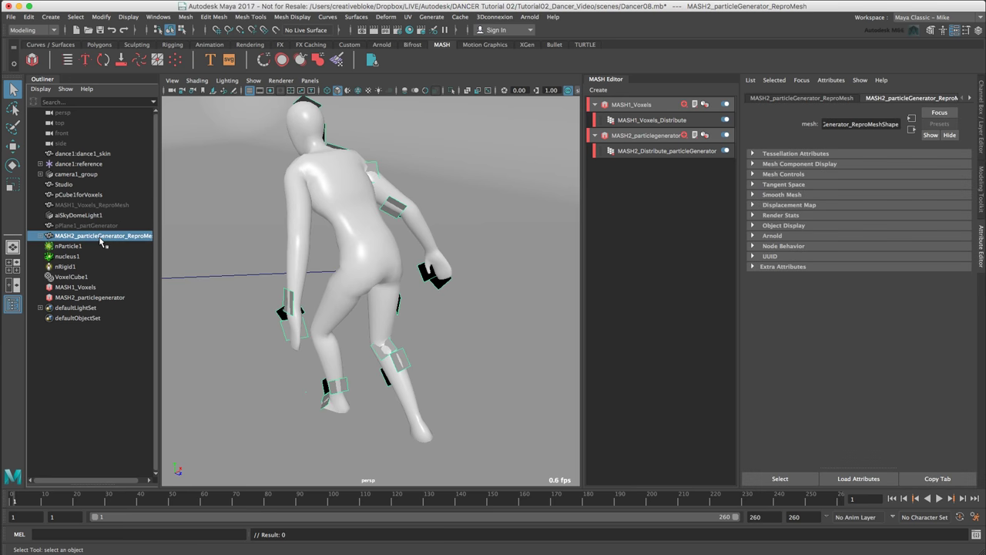
key("ctrl+h")
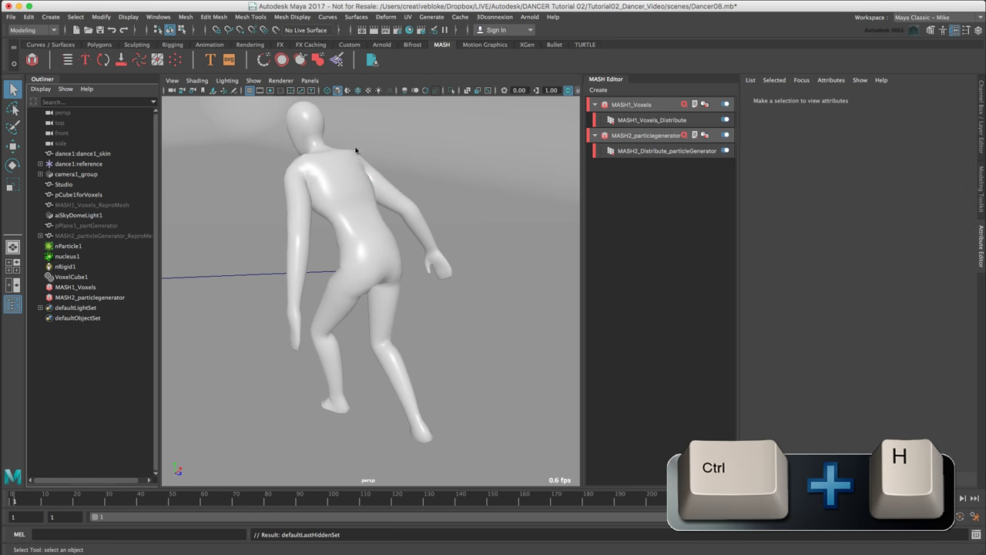
Select dance1_skin and pick the first faces, including one on the lower back
left_click(71, 154)
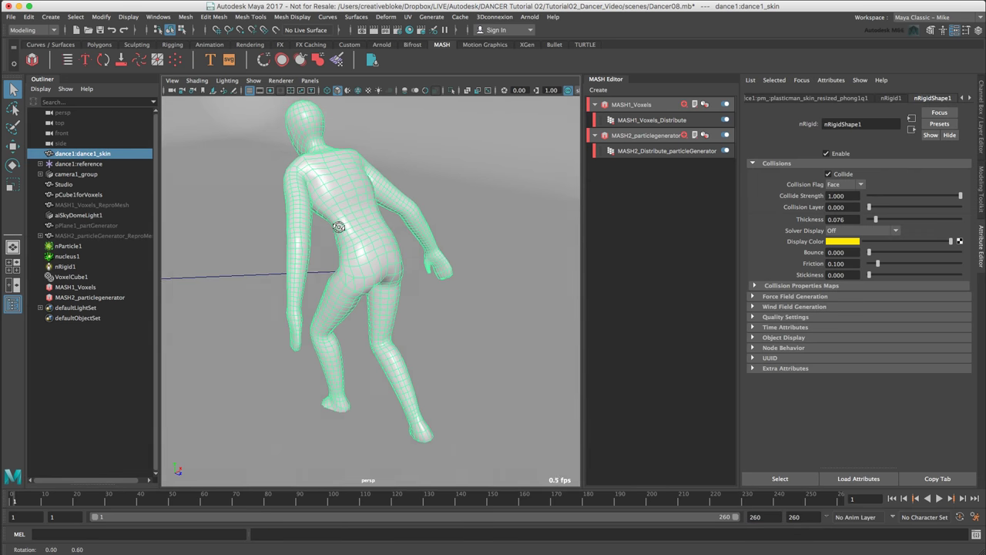
mouse_move(348, 222)
left_mouse_down("alt")
mouse_move(331, 229)
mouse_move(342, 234)
left_mouse_up("alt")
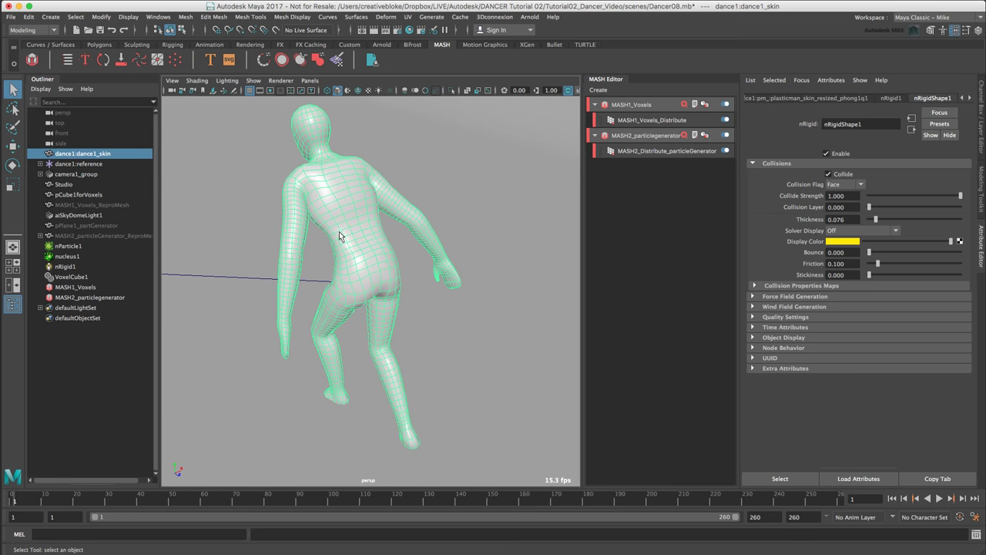
mouse_move(351, 220)
right_mouse_down()
mouse_move(350, 245)
mouse_move(360, 193)
mouse_move(361, 225)
right_mouse_up()
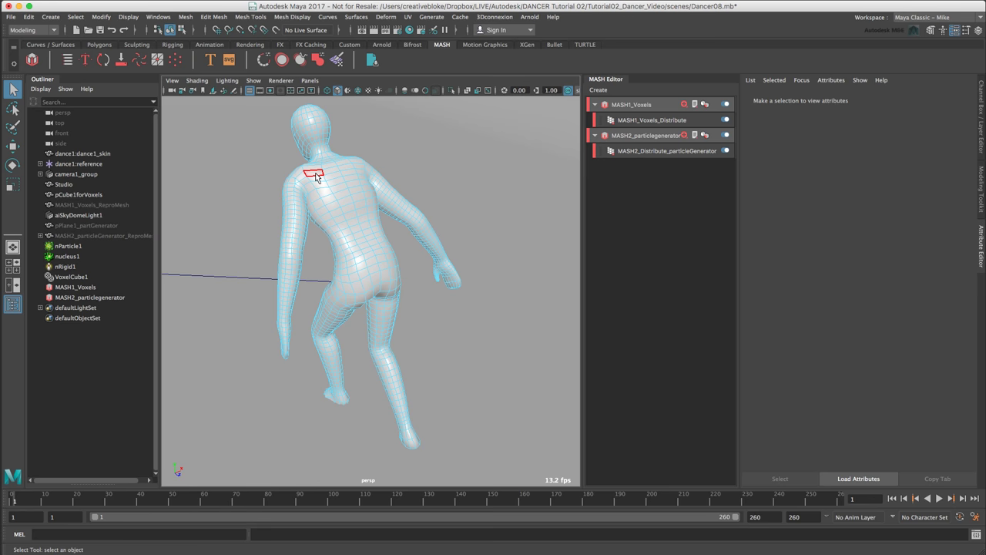
left_click(288, 261)
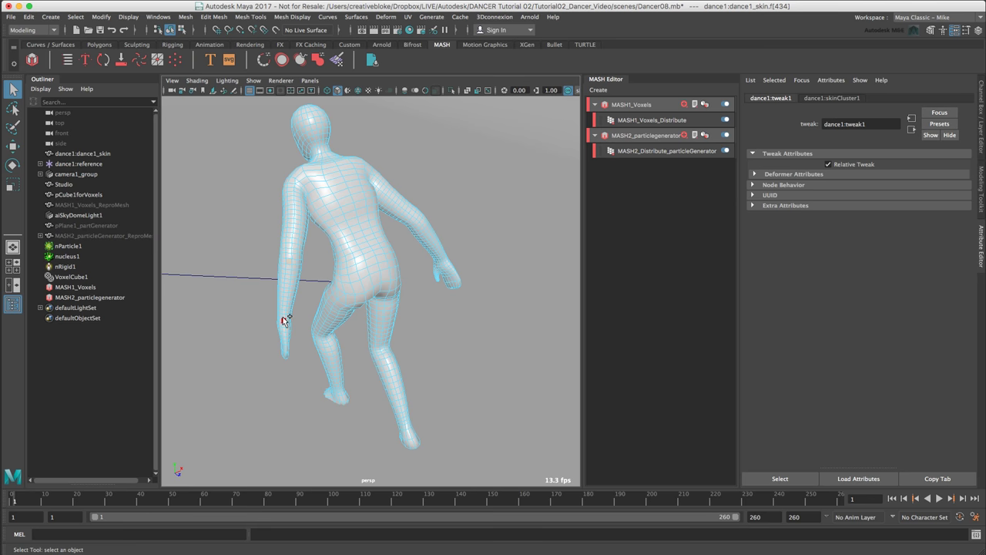
left_click(315, 314, "shift")
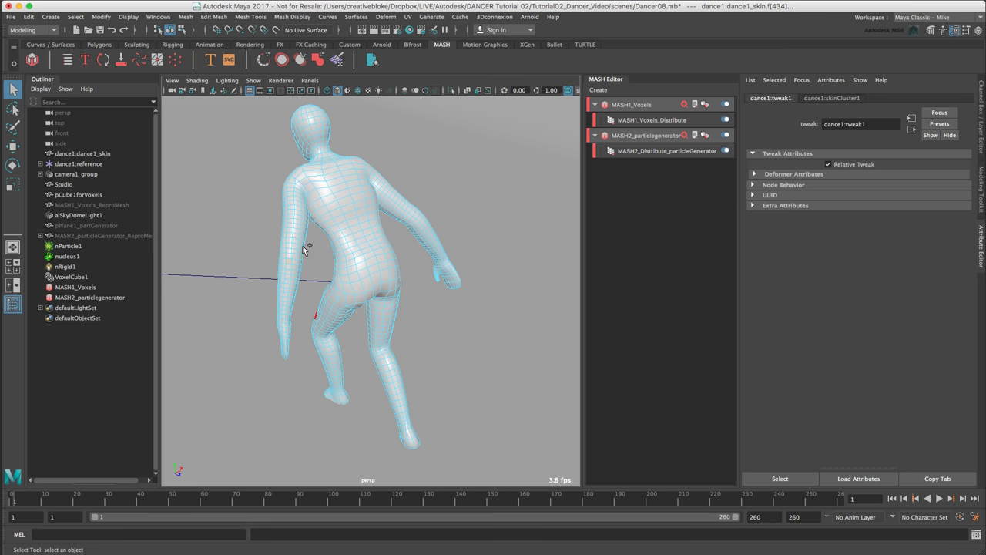
left_click(316, 178, "shift")
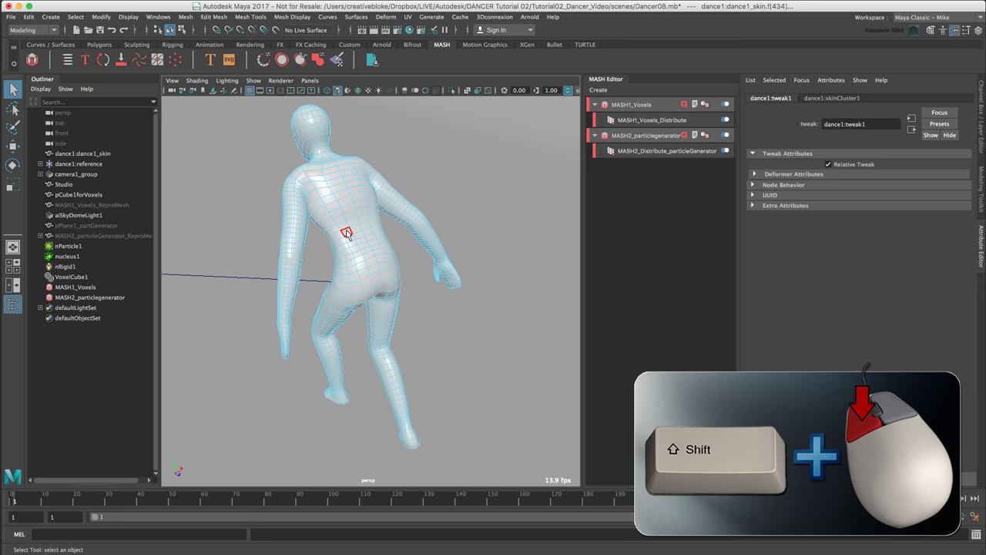
Add an upper-back face and two shoulder faces to the selection from new angles
left_click_drag(352, 282, 327, 339, "alt")
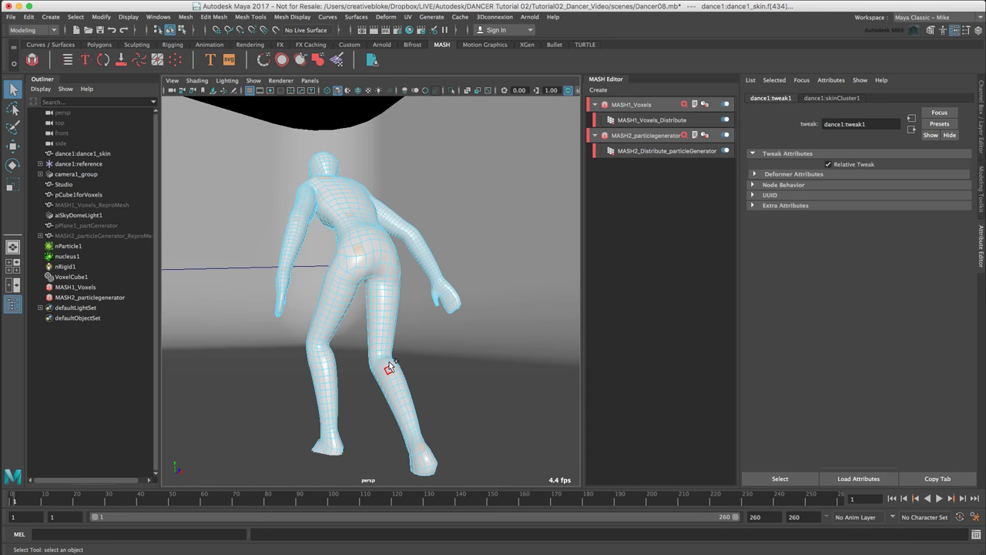
left_click_drag(391, 259, 367, 242, "alt")
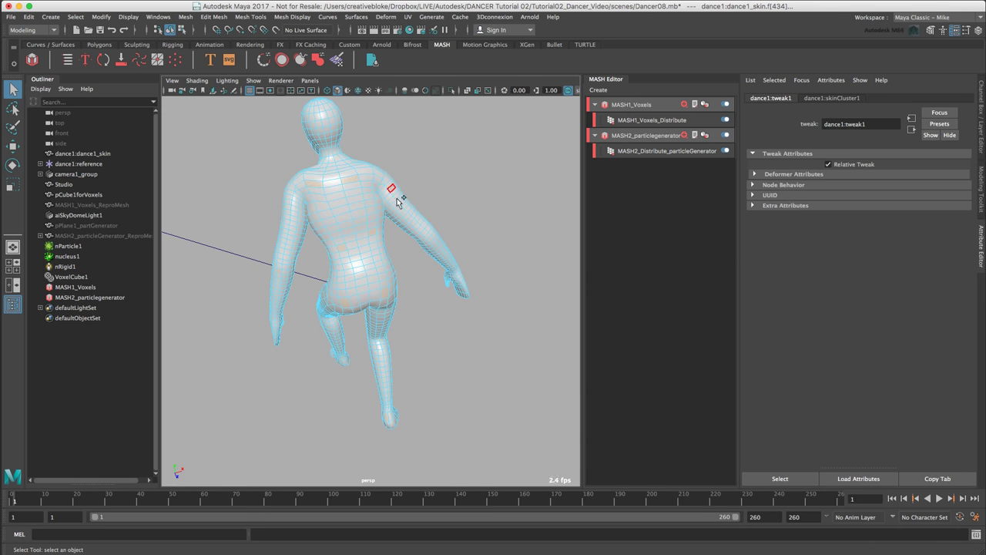
scroll(386, 183, "up", 5)
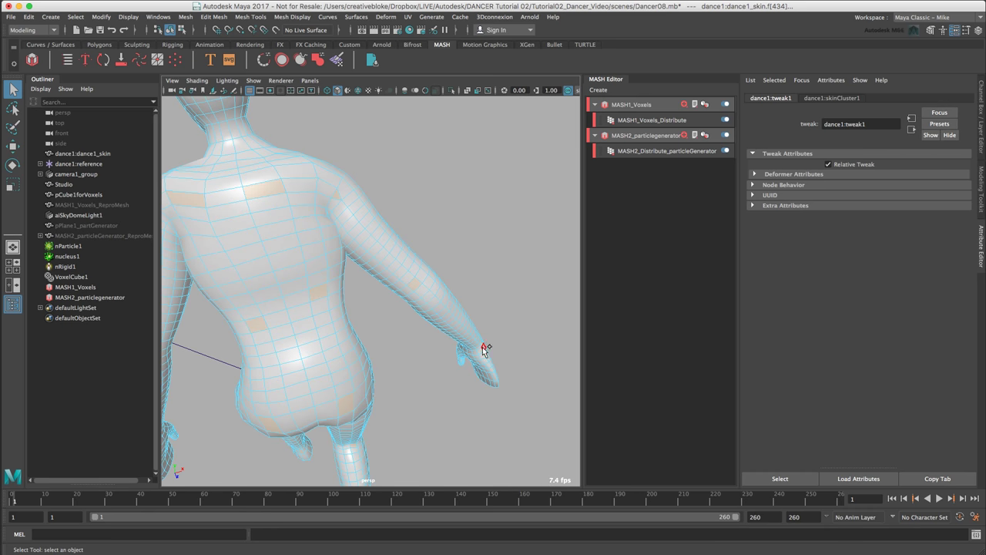
scroll(484, 349, "down", 3)
left_click_drag(272, 234, 328, 258, "alt")
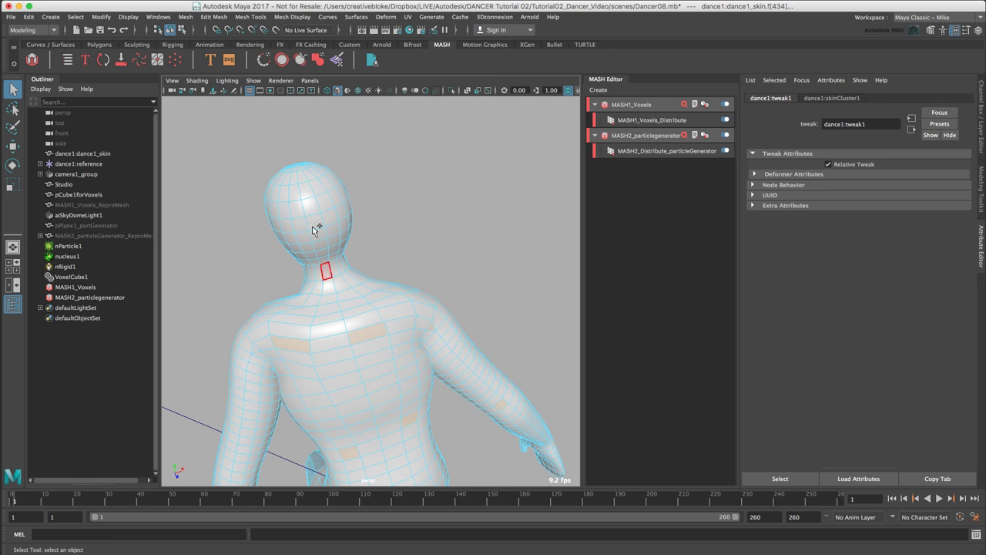
scroll(353, 297, "down", 3)
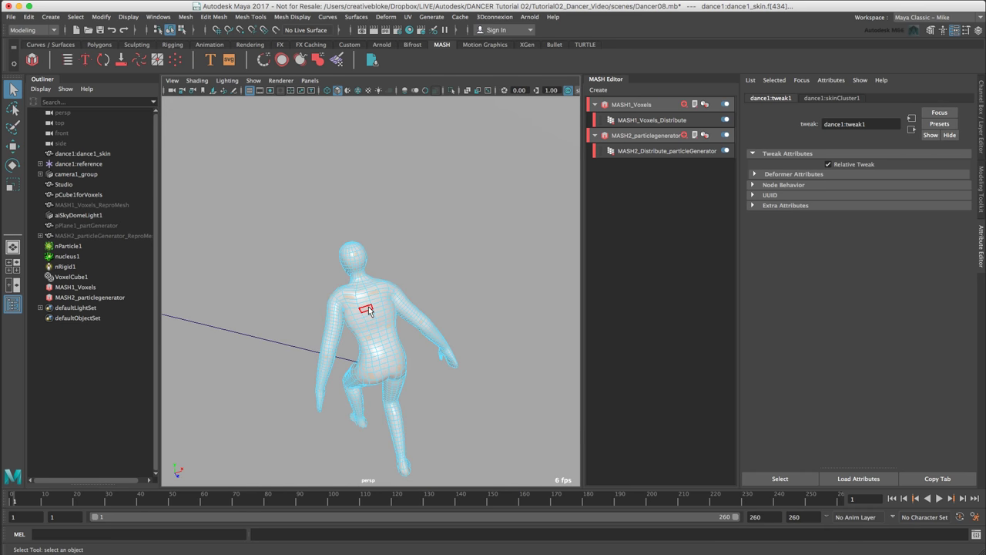
scroll(367, 311, "up", 5)
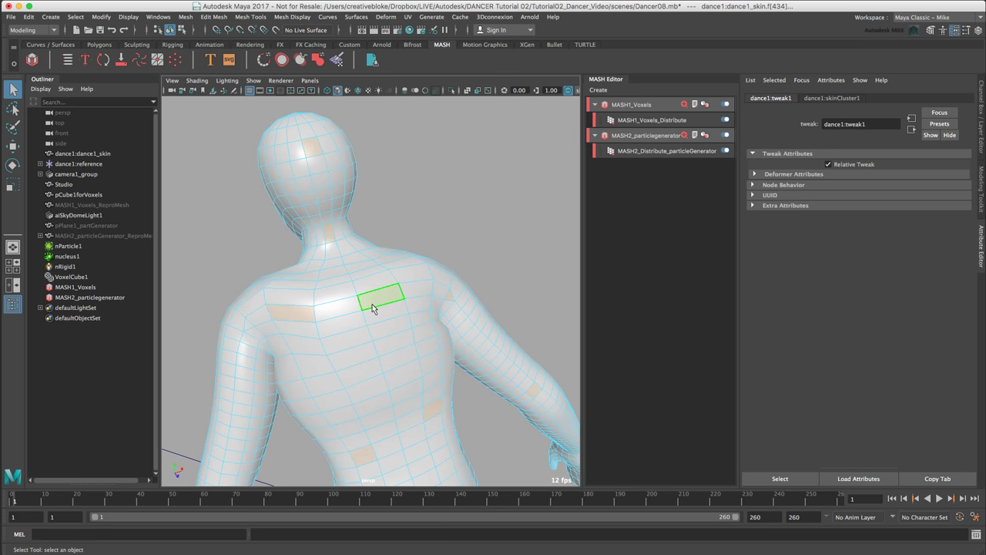
left_click(373, 308, "shift")
left_click(443, 279, "shift")
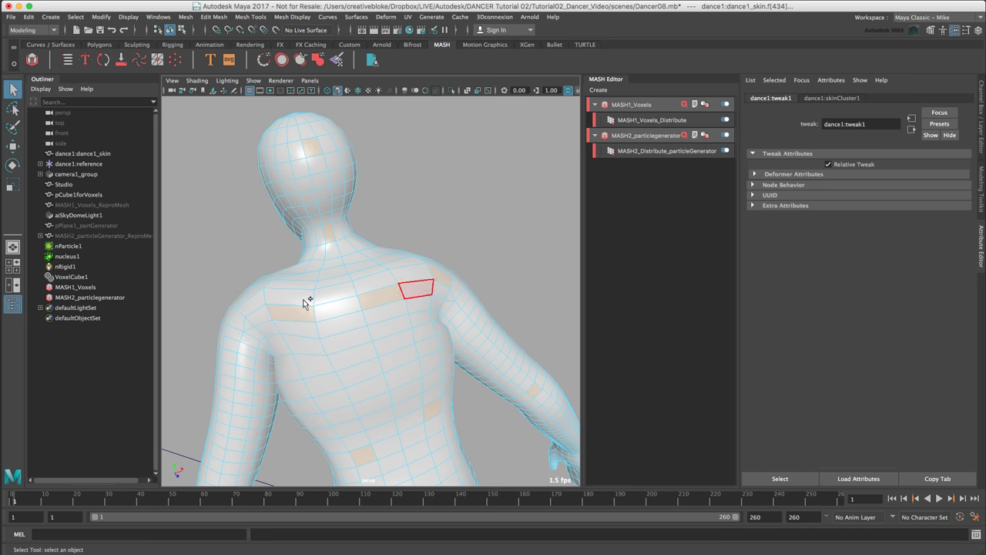
left_click(235, 319, "shift")
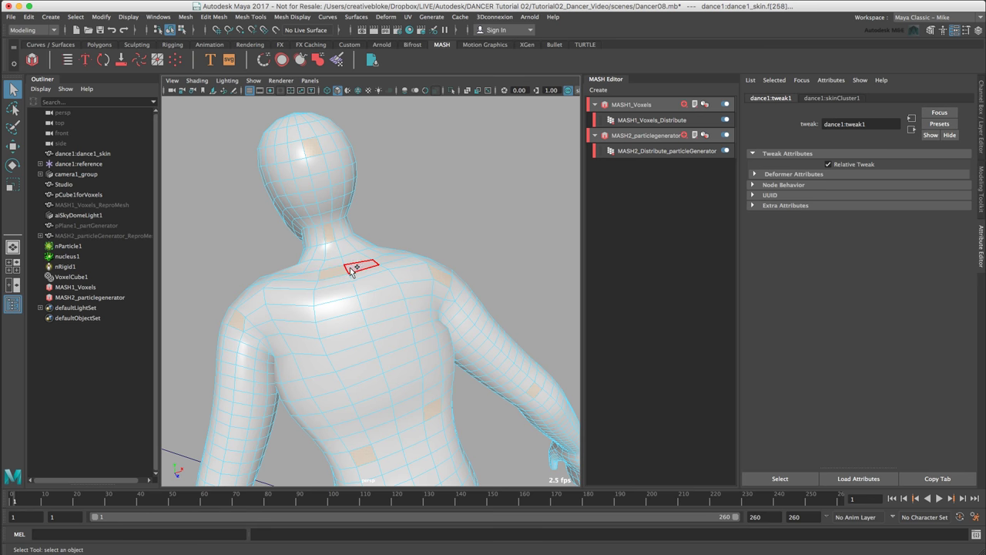
left_click_drag(347, 272, 319, 219, "alt")
scroll(336, 297, "down", 6)
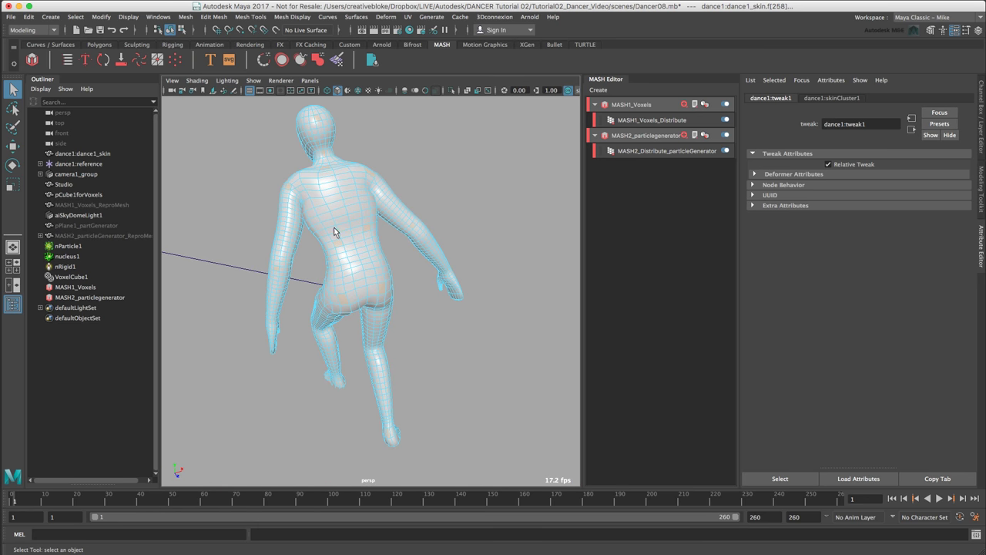
mouse_move(360, 285)
left_mouse_down("alt")
mouse_move(379, 263)
mouse_move(373, 270)
left_mouse_up("alt")
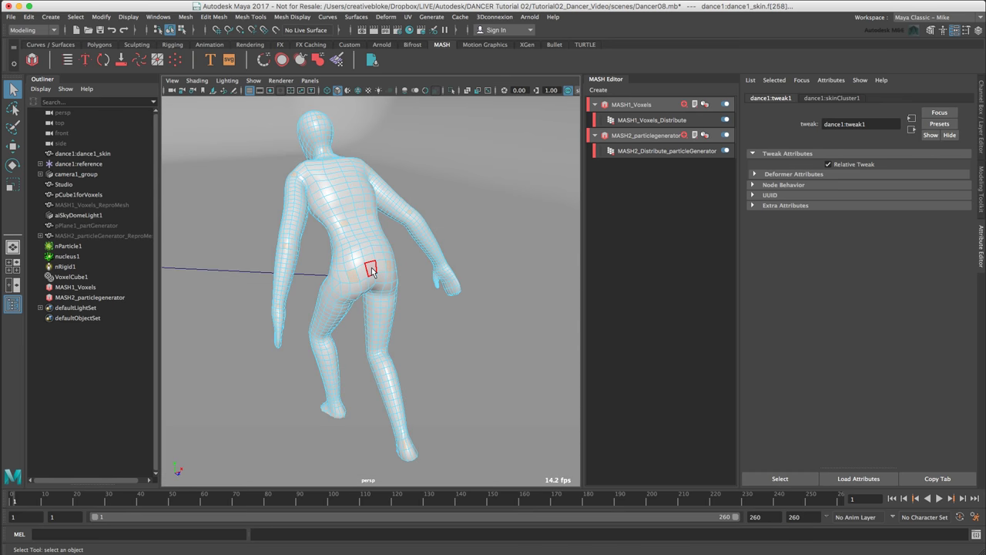
Create a set named dancer_polygins from the selected faces
left_click(51, 17)
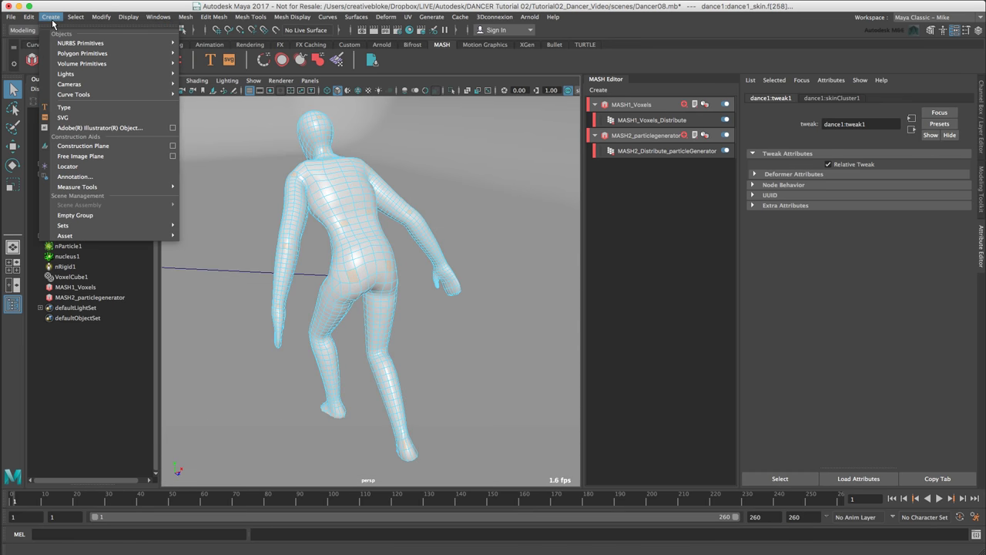
mouse_move(134, 227)
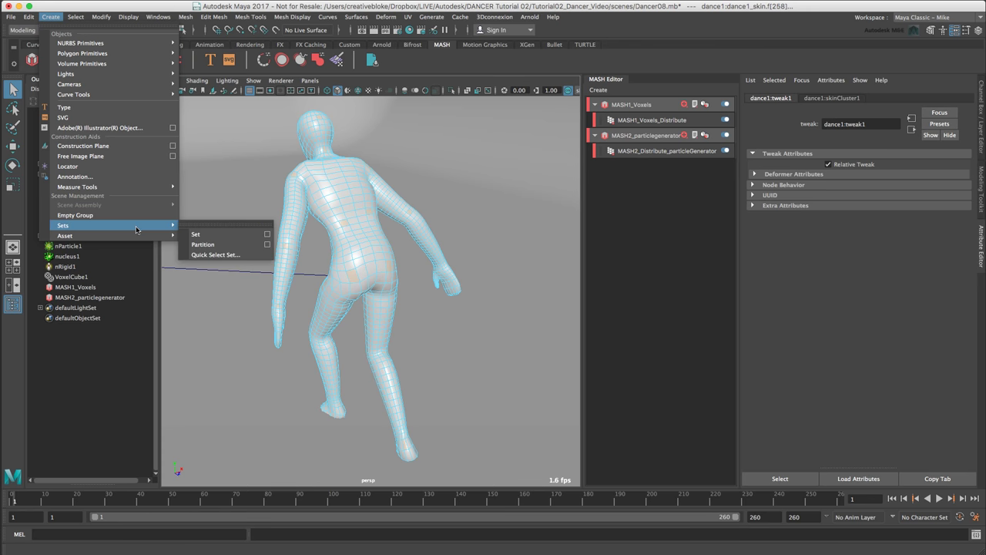
left_click(269, 235)
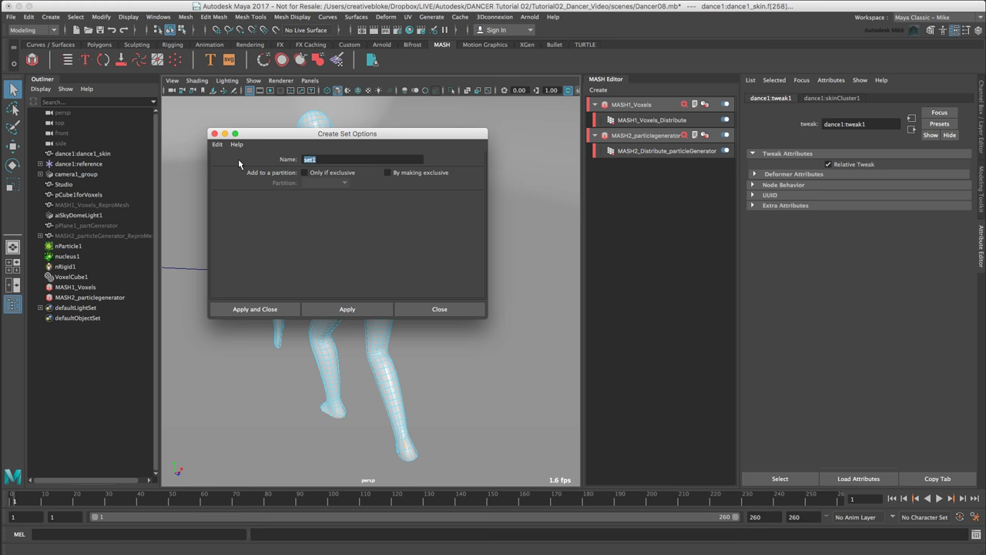
type("dancer_polygins")
left_click(284, 311)
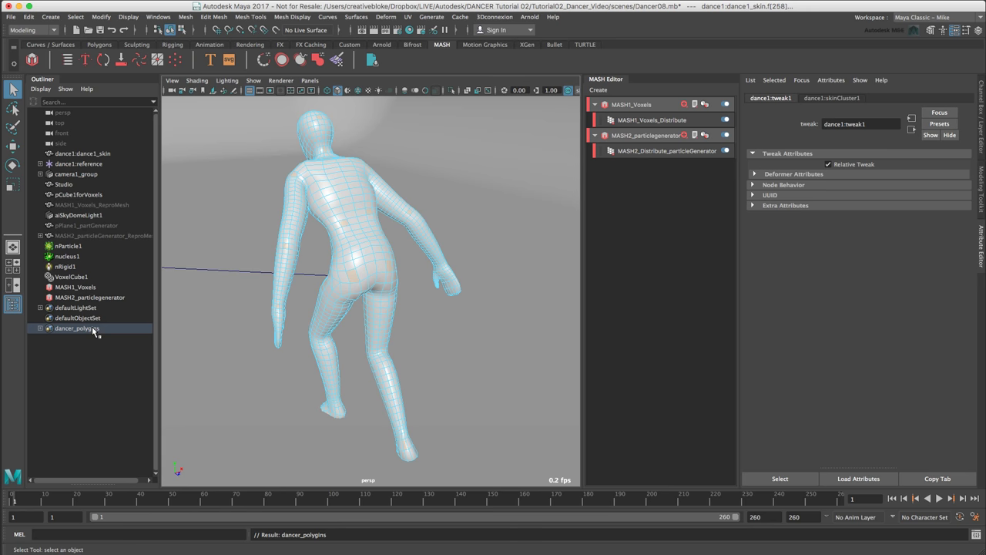
Rename the set in the Outliner to dancer_polygons
right_click(94, 332)
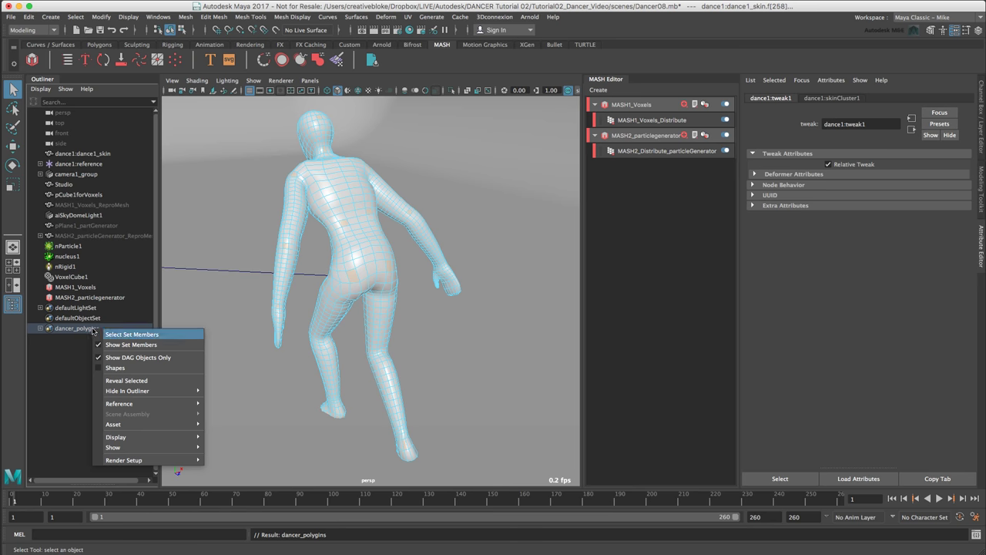
left_click(79, 329)
double_click(79, 329)
key("Return")
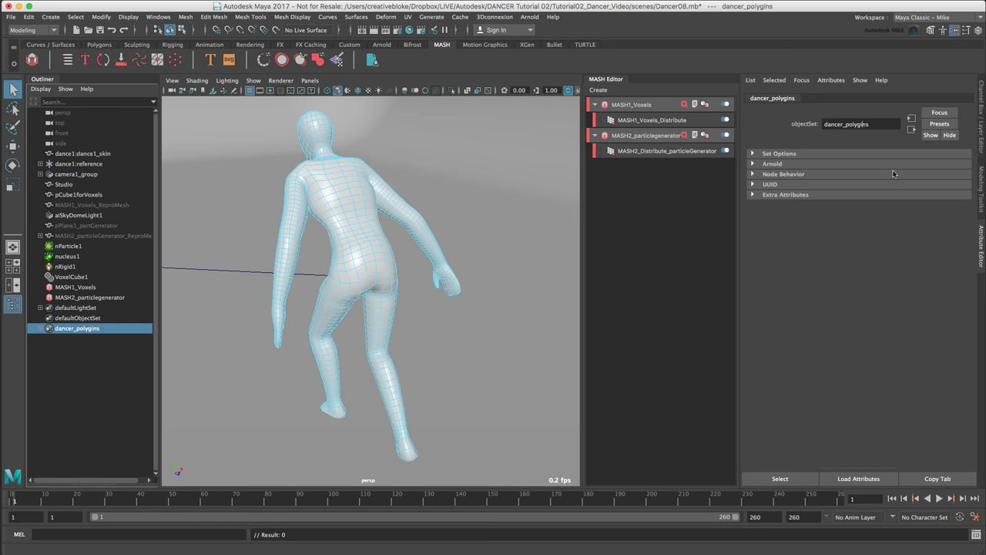
key("Return")
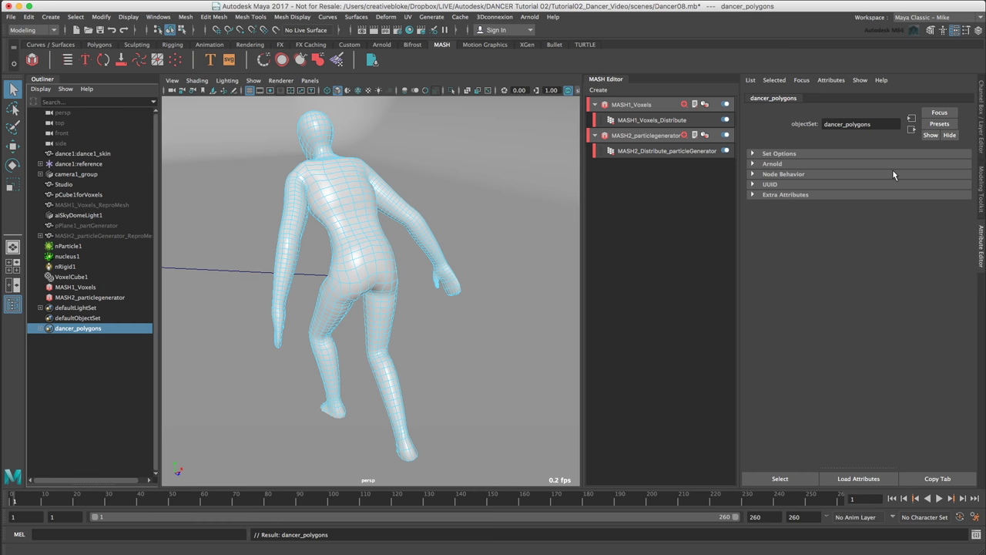
right_click(328, 188)
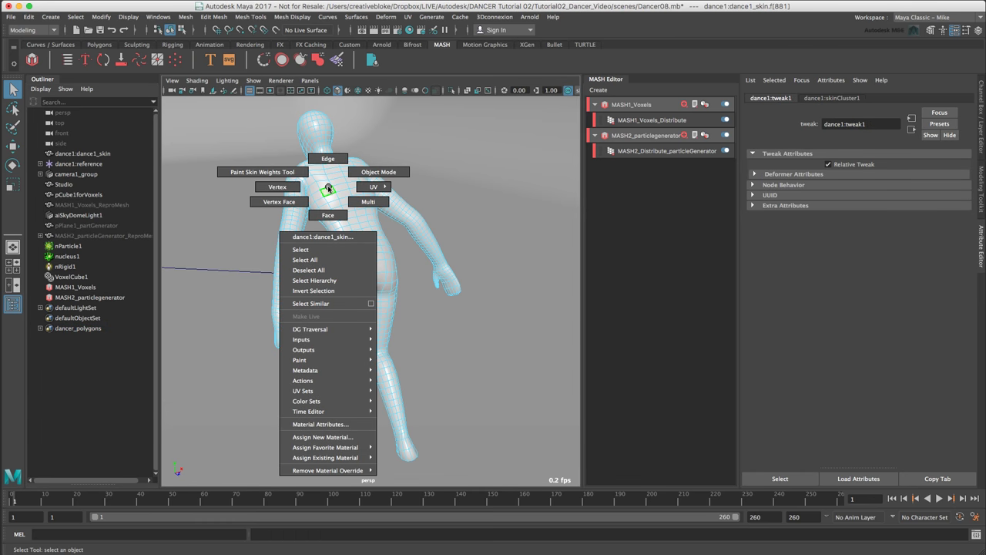
Hide dance1_skin in Object Mode and unhide both MASH ReproMeshes with Shift+H
left_click(354, 174)
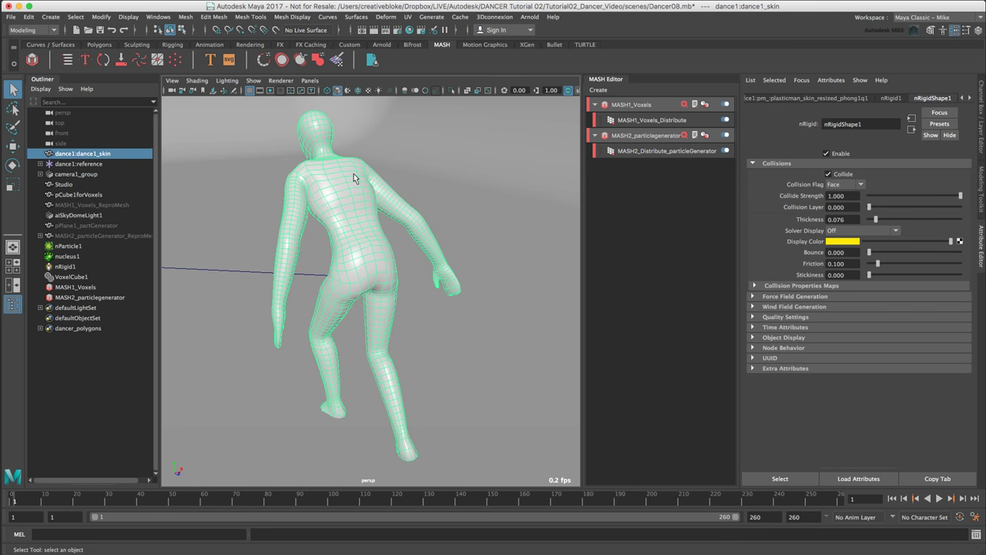
key("ctrl+h")
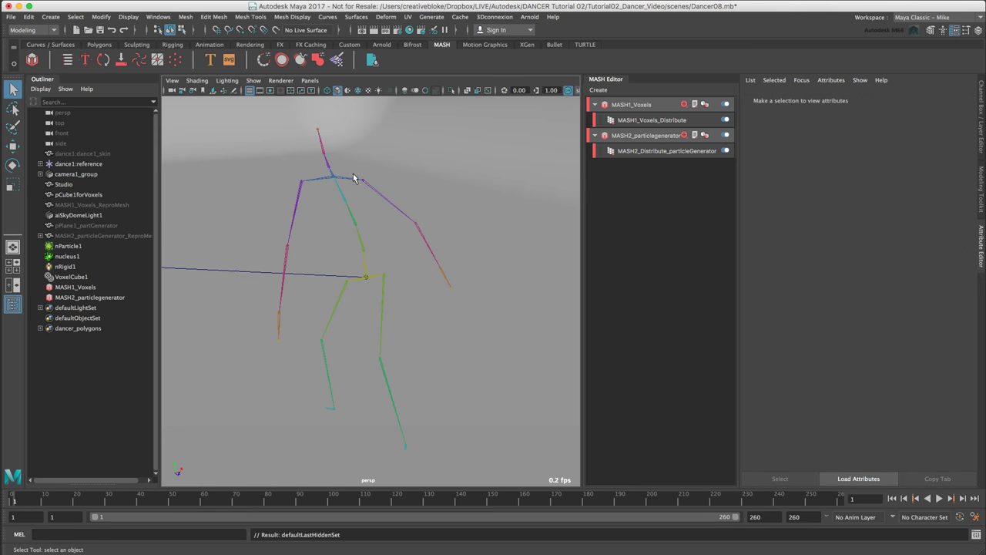
left_click(100, 205)
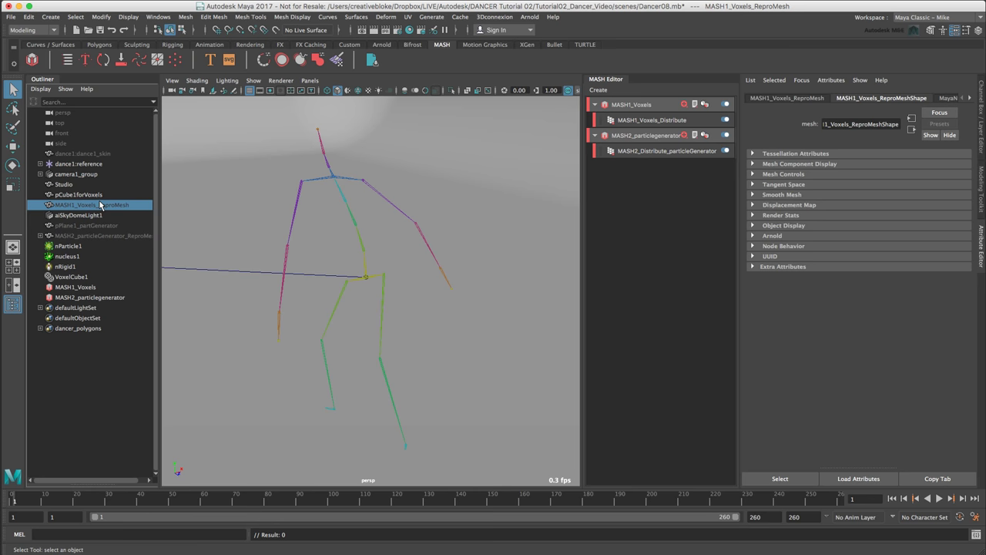
key("shift+h")
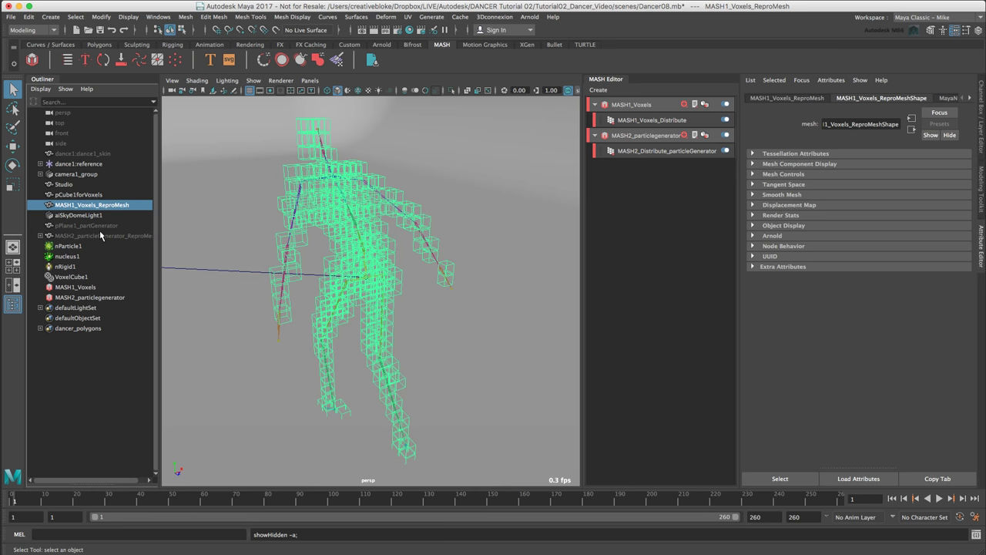
left_click(101, 235)
key("ctrl+h")
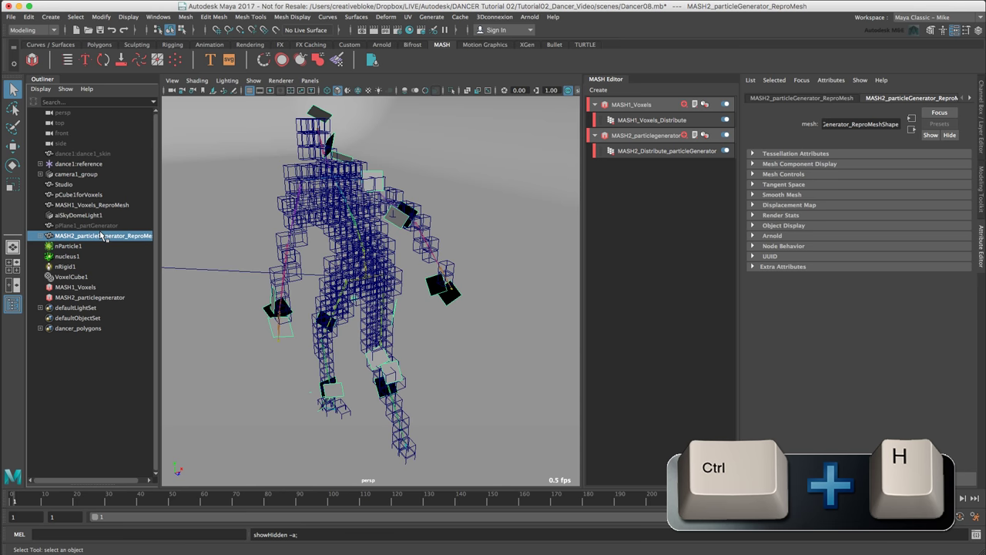
key("shift+h")
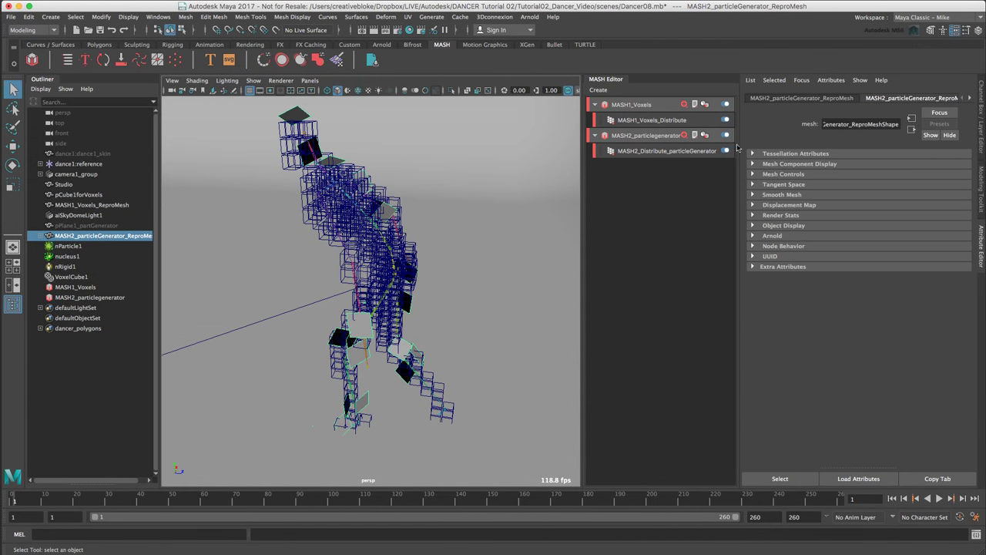
Set MASH2_Distribute's Mesh selection set to dancer_polygons so points come from those faces
left_click(694, 151)
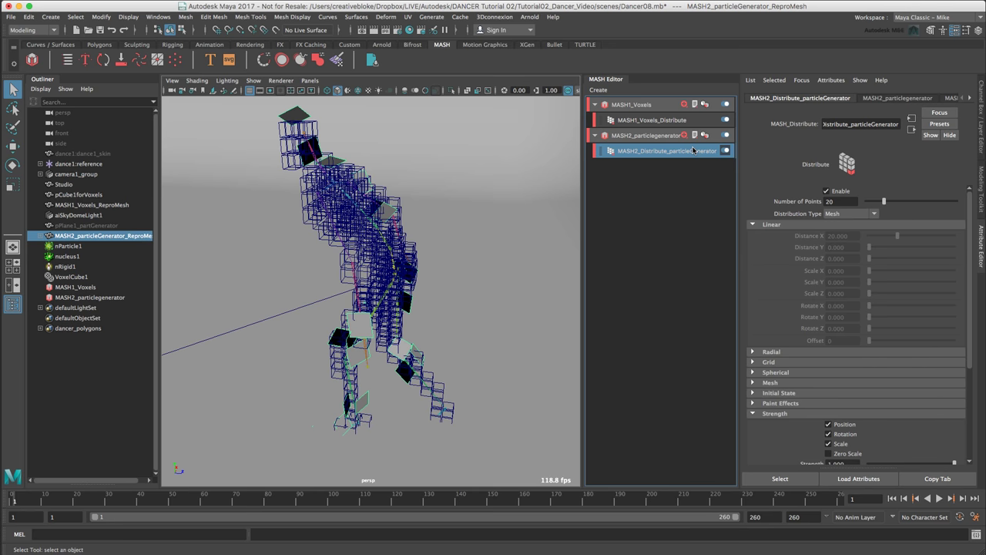
left_click(751, 224)
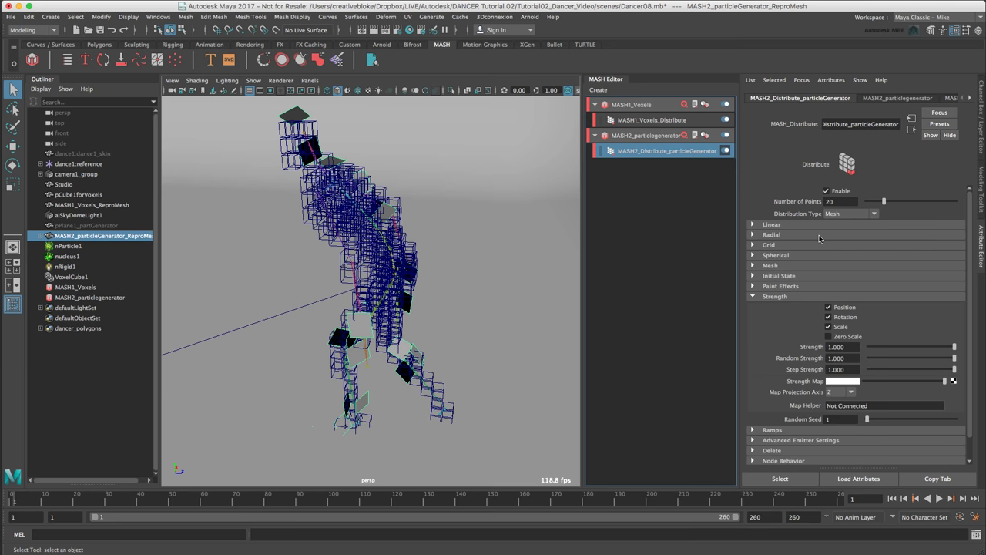
left_click(753, 265)
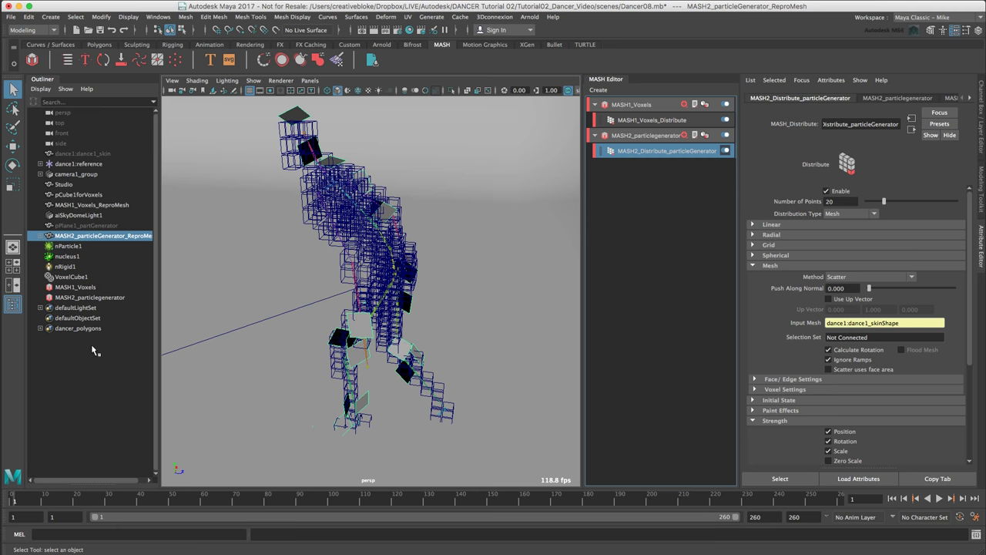
left_click_drag(74, 329, 861, 340)
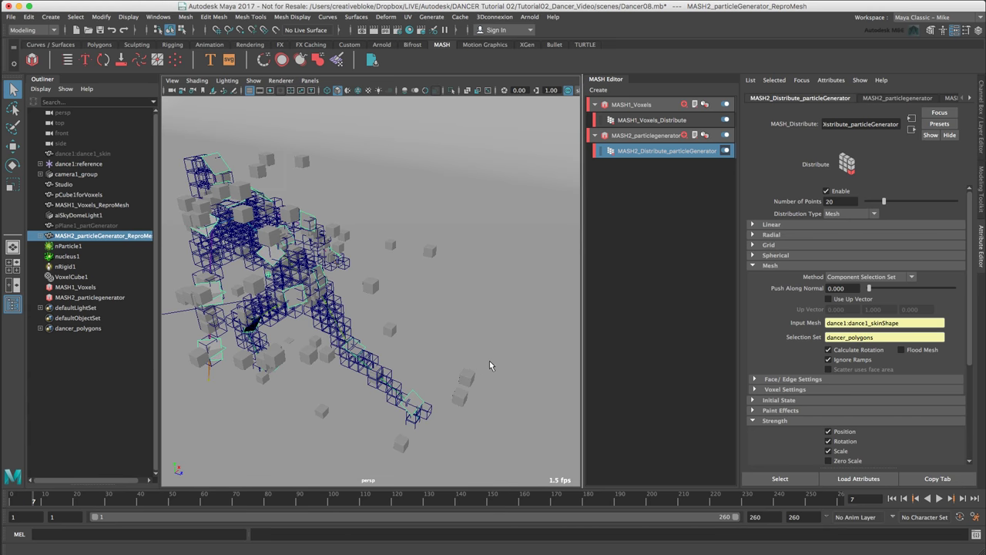
left_click_drag(403, 346, 322, 351, "alt")
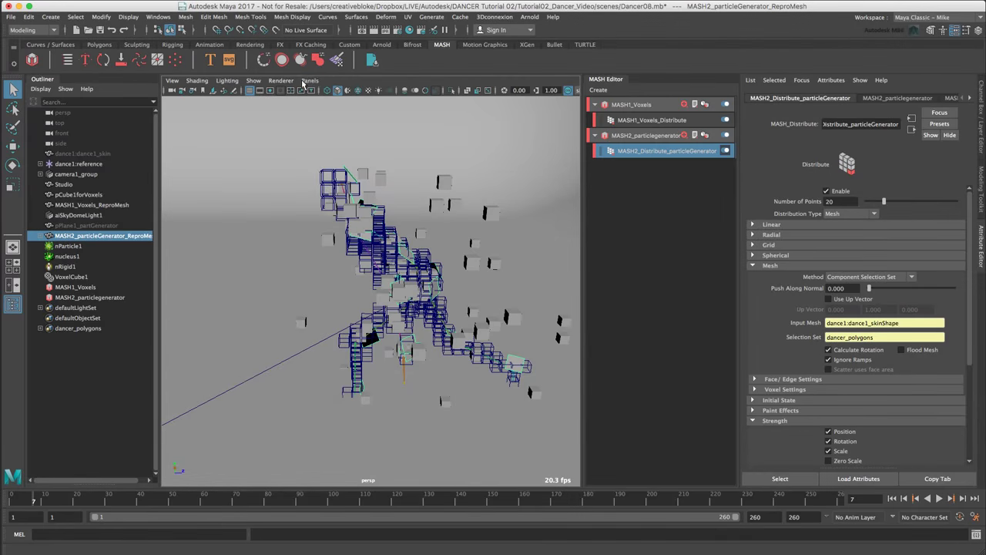
Look through camera1 in the viewport
left_click(309, 81)
mouse_move(320, 91)
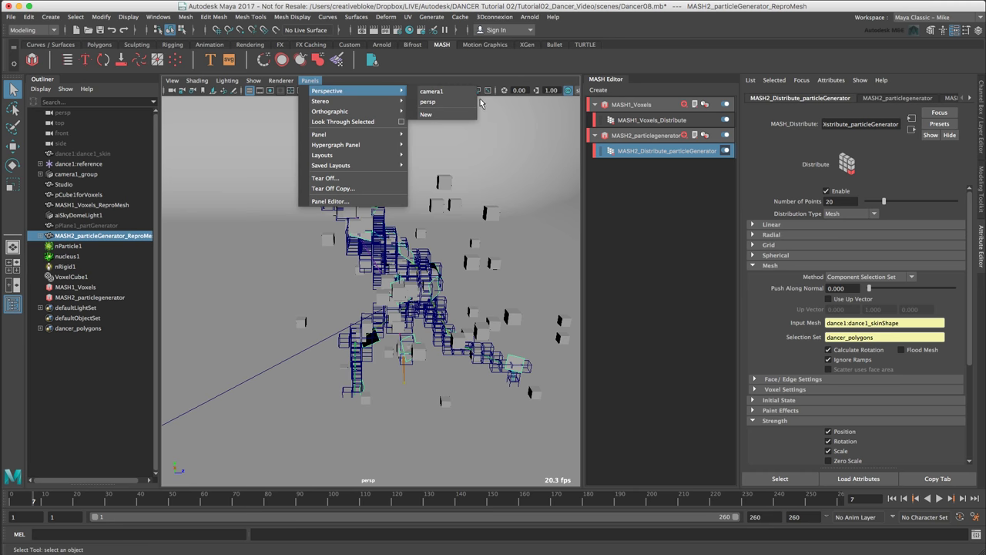
left_click(454, 96)
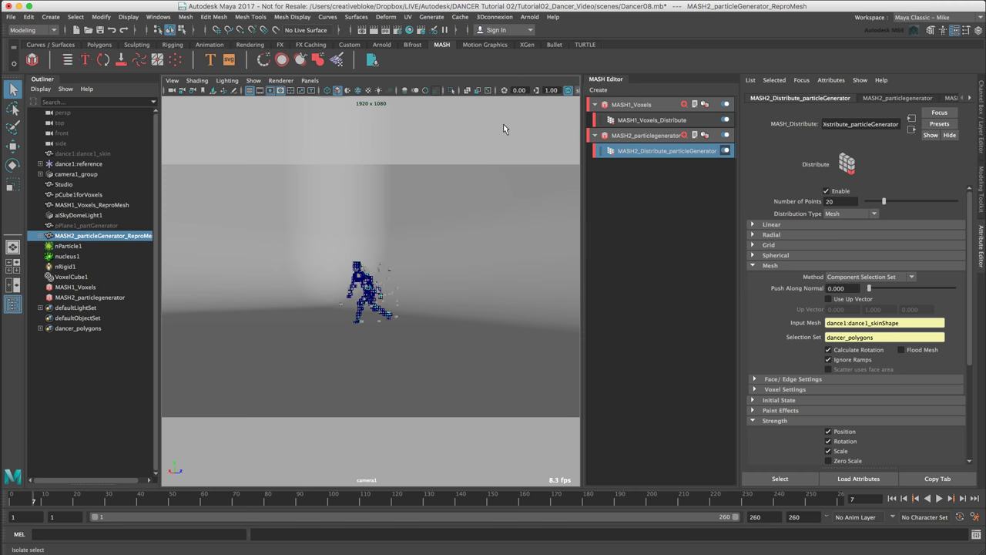
Replay the simulation from the start in wireframe, stopping at frame 15
left_click(892, 498)
left_click(940, 499)
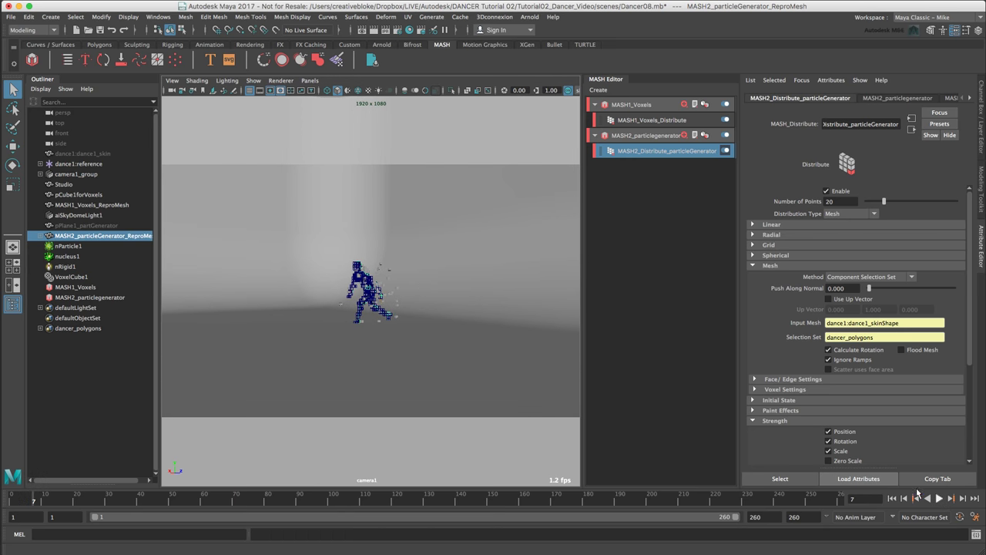
left_click(939, 499)
key("4")
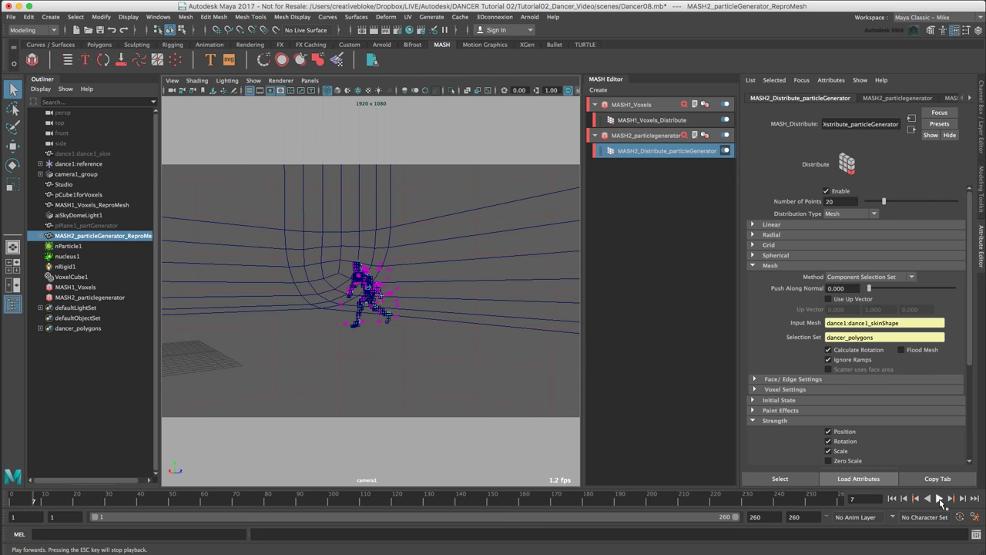
left_click(940, 499)
key("4")
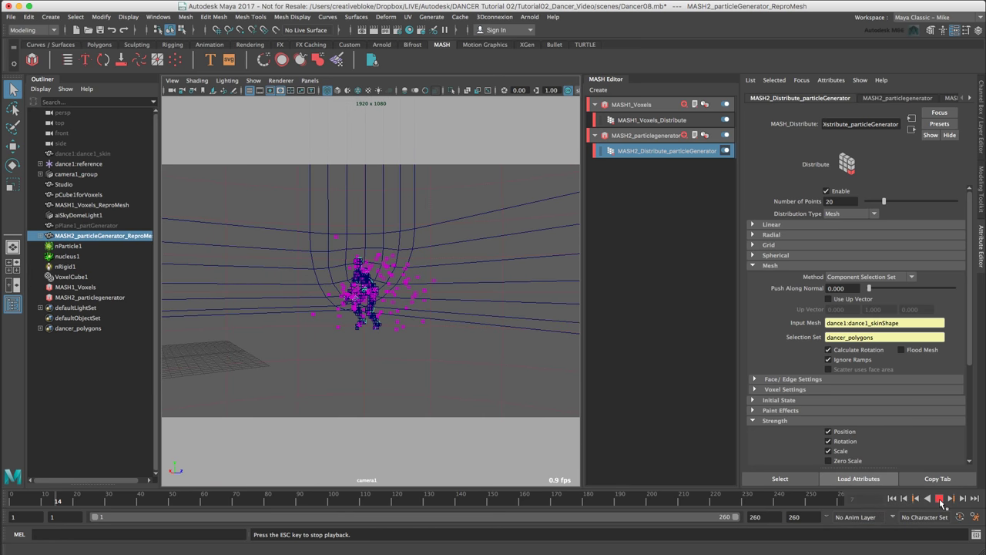
left_click(940, 499)
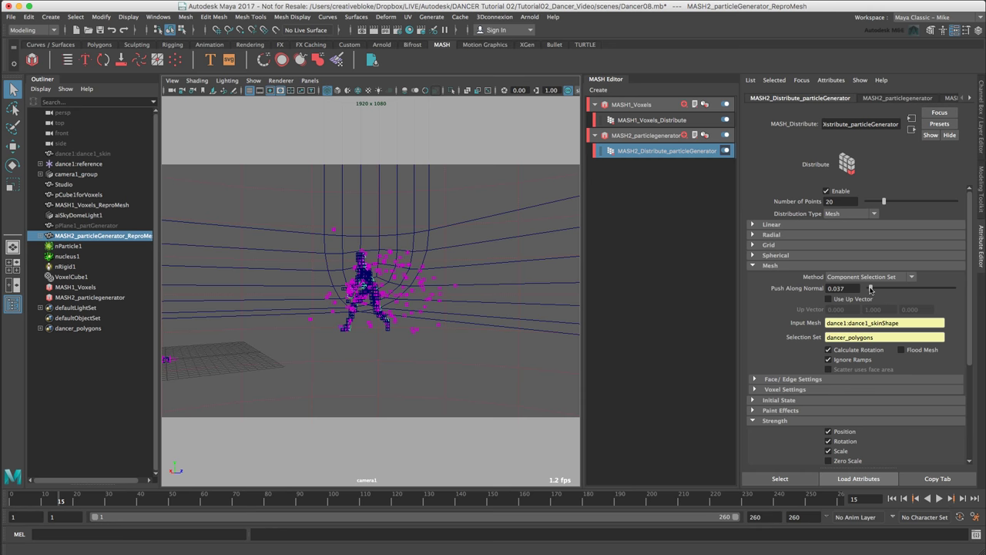
Set Push Along Normal to 2.000, then tumble the persp camera around the dancer
left_click_drag(870, 289, 956, 289)
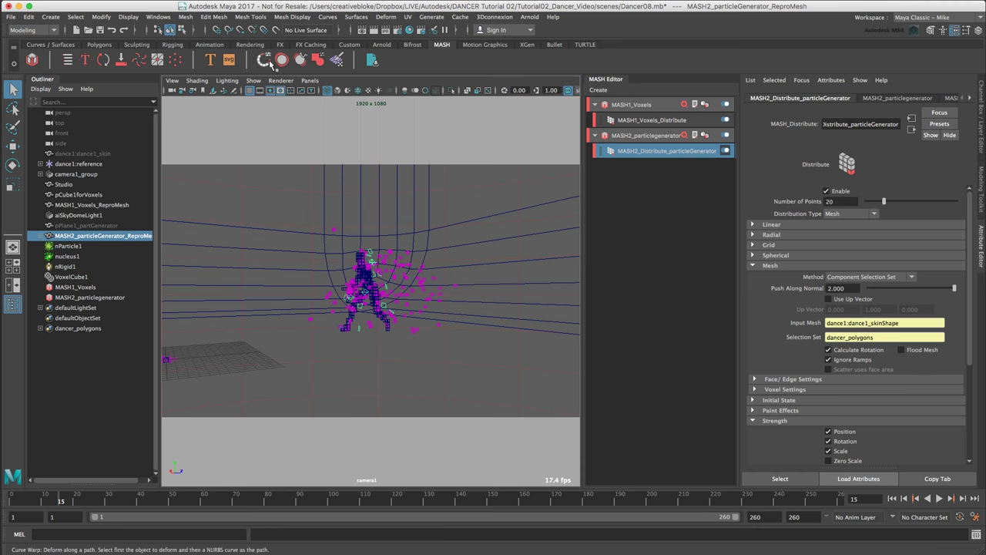
left_click(310, 80)
mouse_move(338, 91)
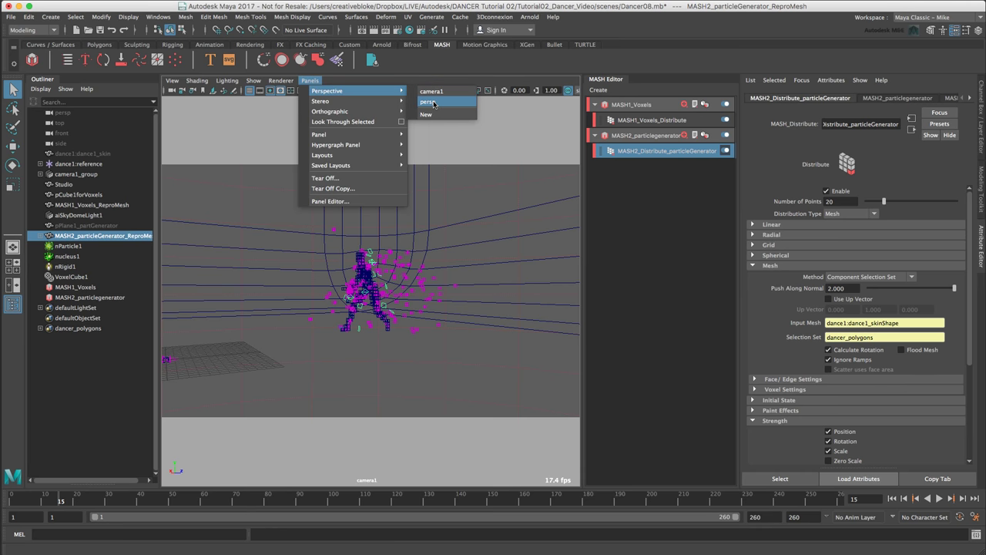
left_click(431, 103)
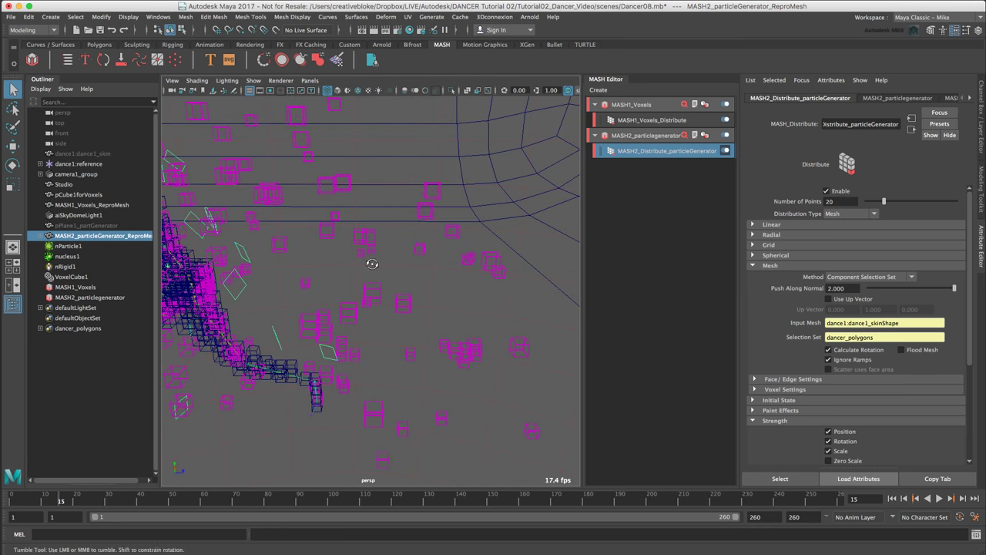
left_click_drag(372, 264, 332, 273, "alt")
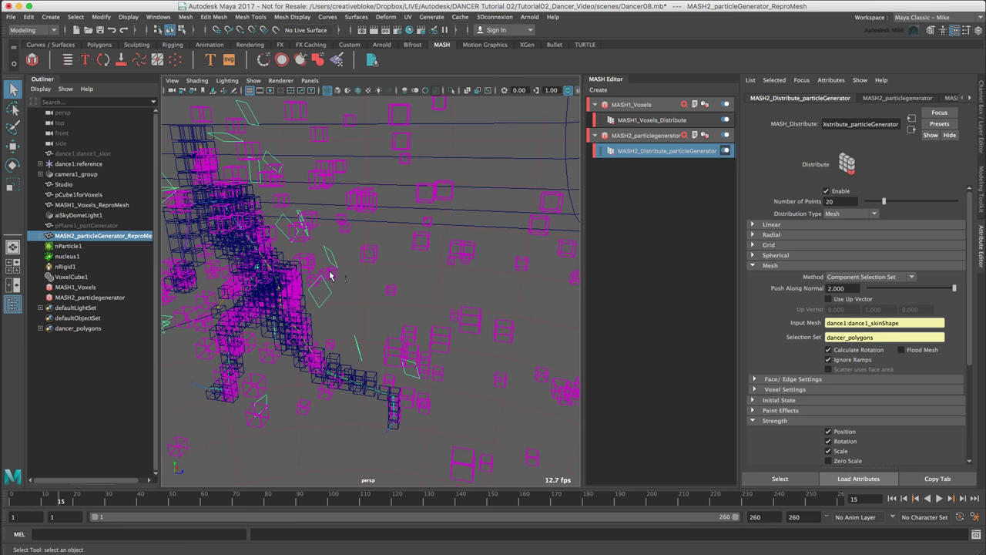
left_click_drag(332, 276, 365, 275, "alt")
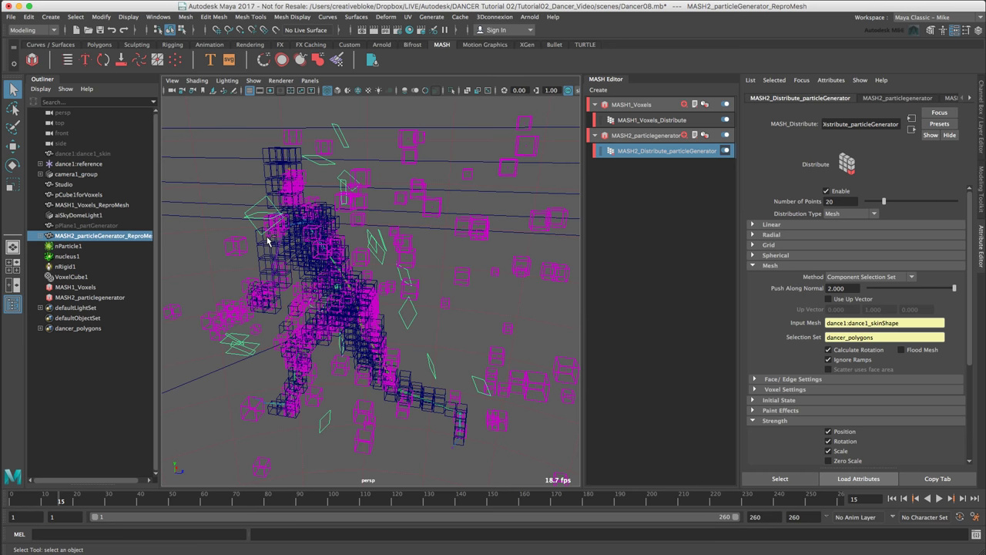
Hide the particle generator's repro mesh and look through camera1
key("ctrl+h")
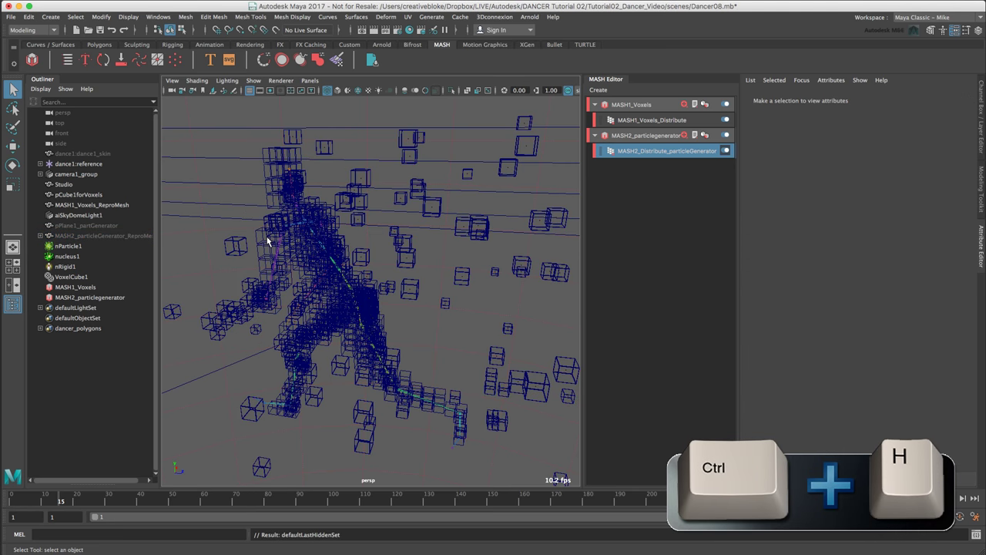
left_click(310, 80)
mouse_move(362, 91)
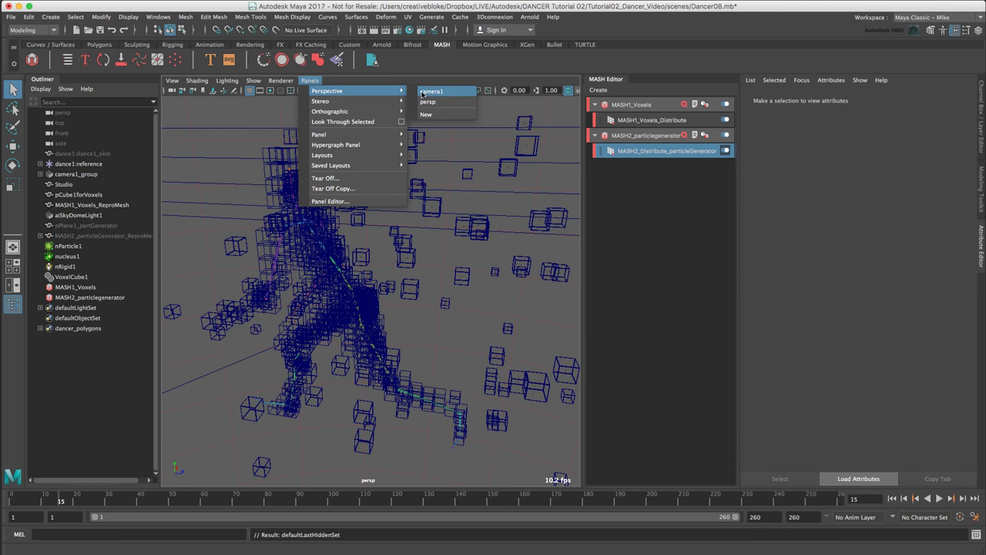
left_click(425, 91)
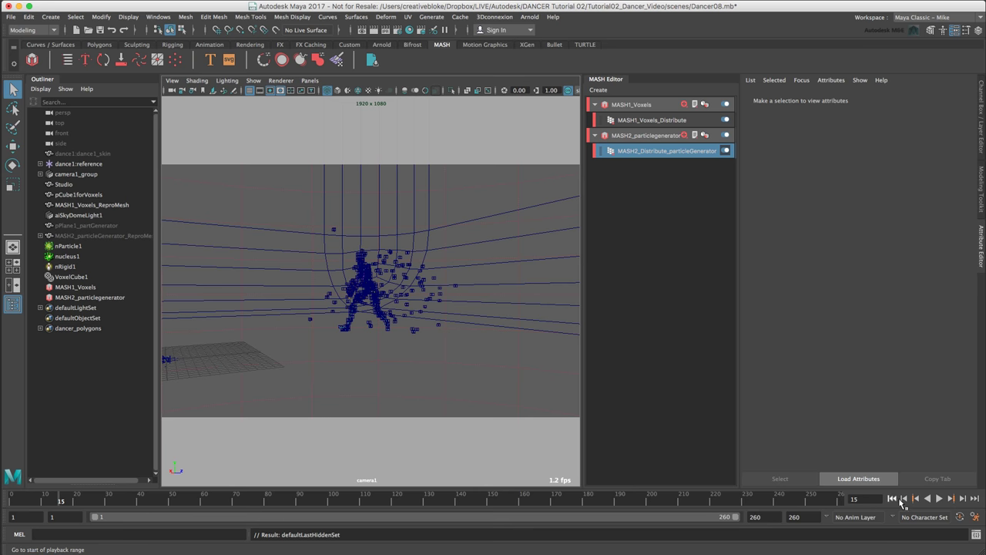
Replay the simulation to frame 48, then select the Studio backdrop mesh
left_click(904, 499)
left_click(940, 498)
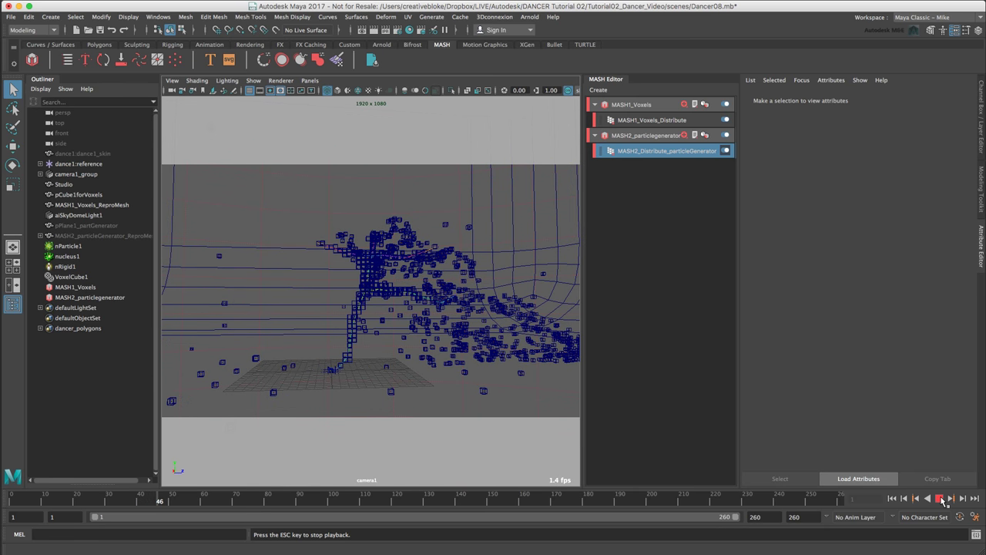
left_click(940, 499)
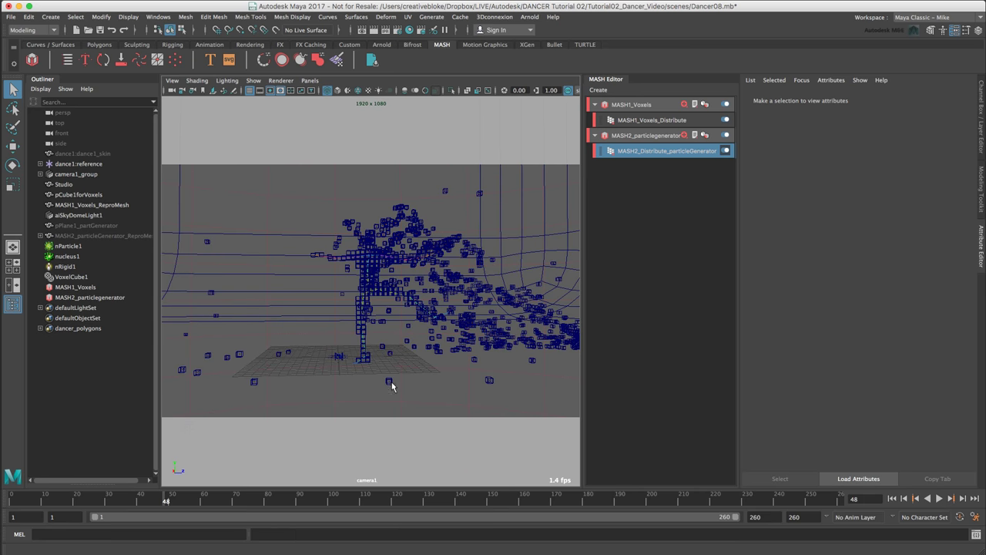
left_click(479, 206)
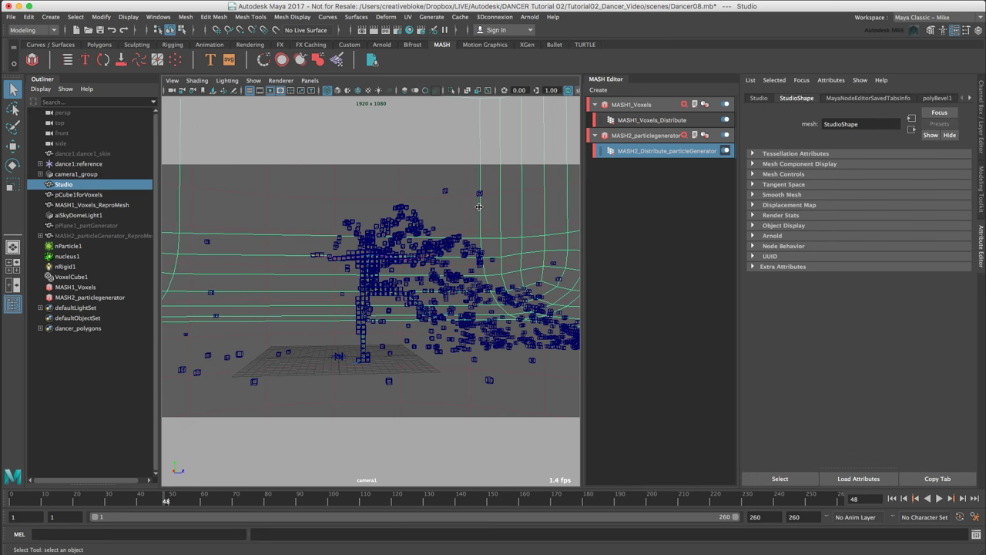
In the FX menu set, make Studio an nCloth passive collider and replay from frame 1
left_click(54, 30)
left_click(24, 74)
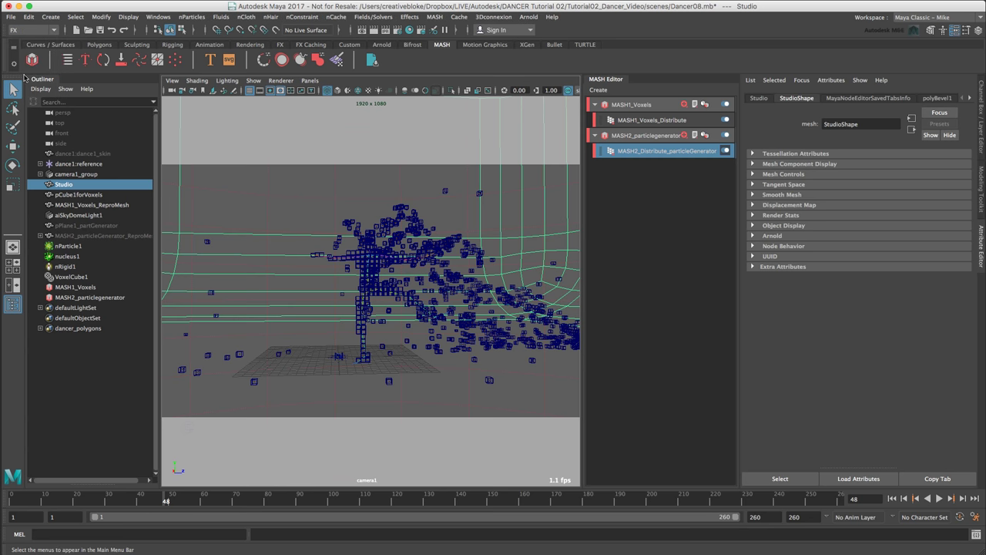
left_click(240, 20)
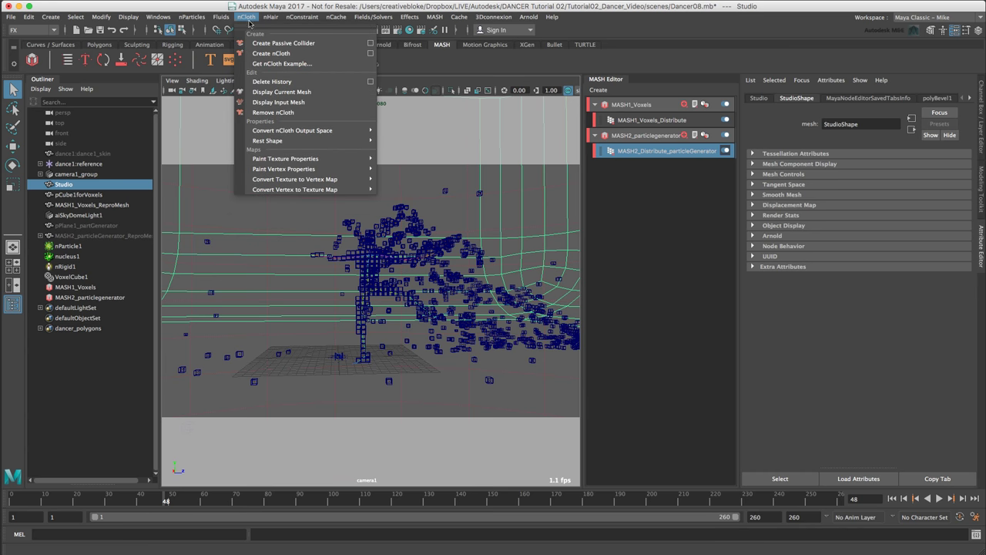
left_click(260, 38)
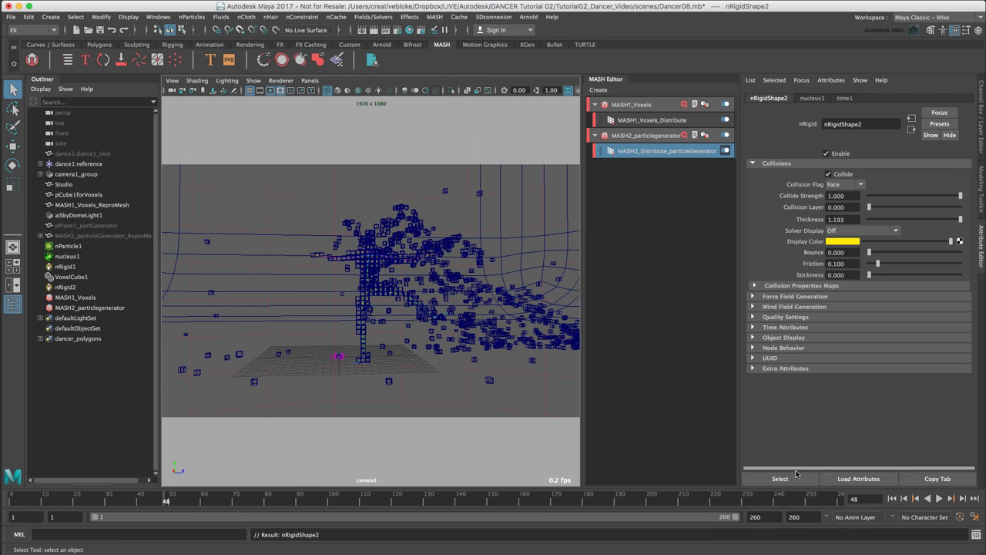
left_click(894, 500)
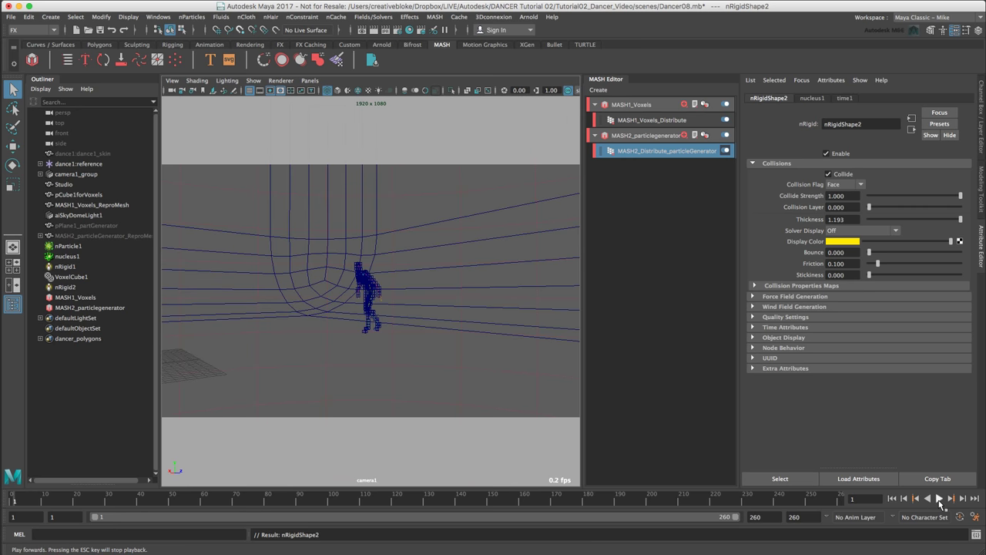
left_click(939, 499)
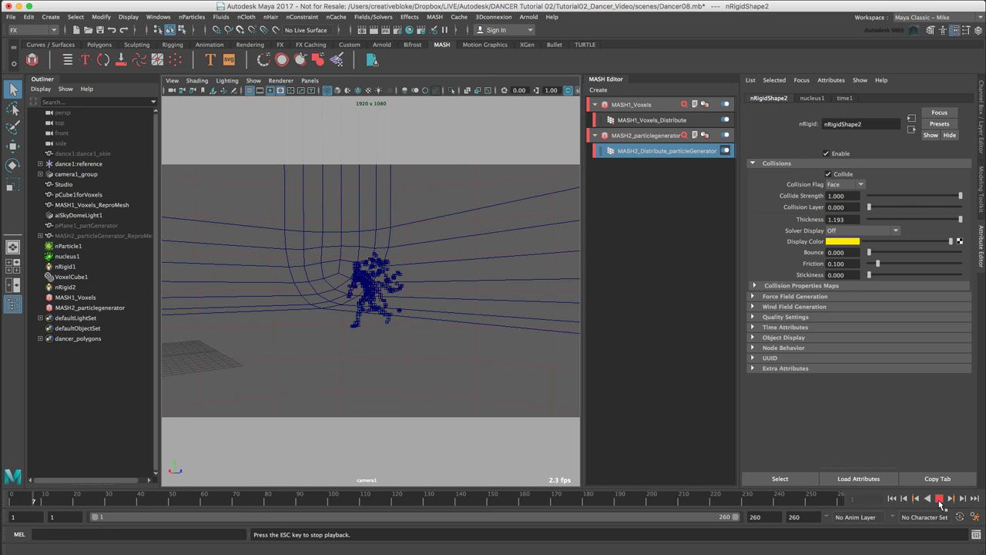